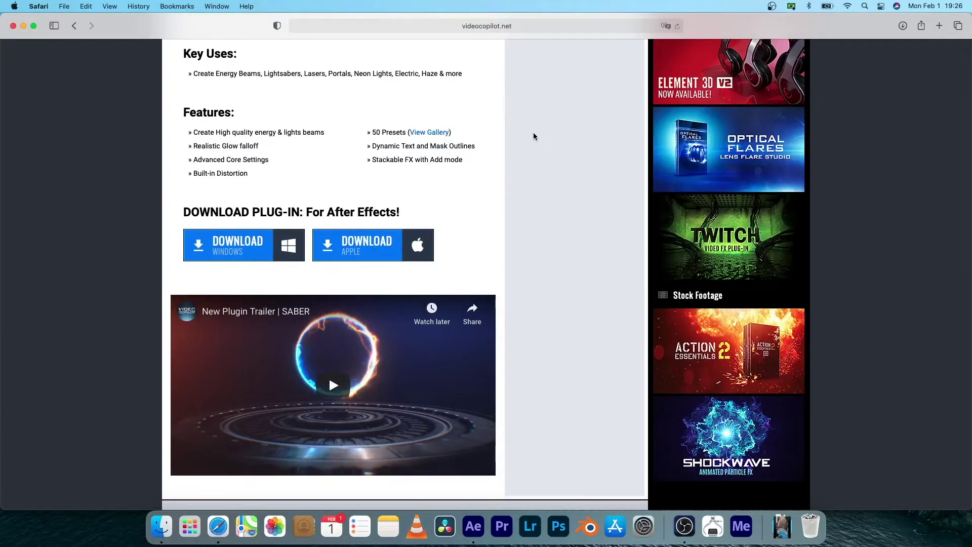
Step: Scroll the Video Copilot SABER page down to its After Effects download buttons for Windows and Apple
scroll(535, 133, "up", 10)
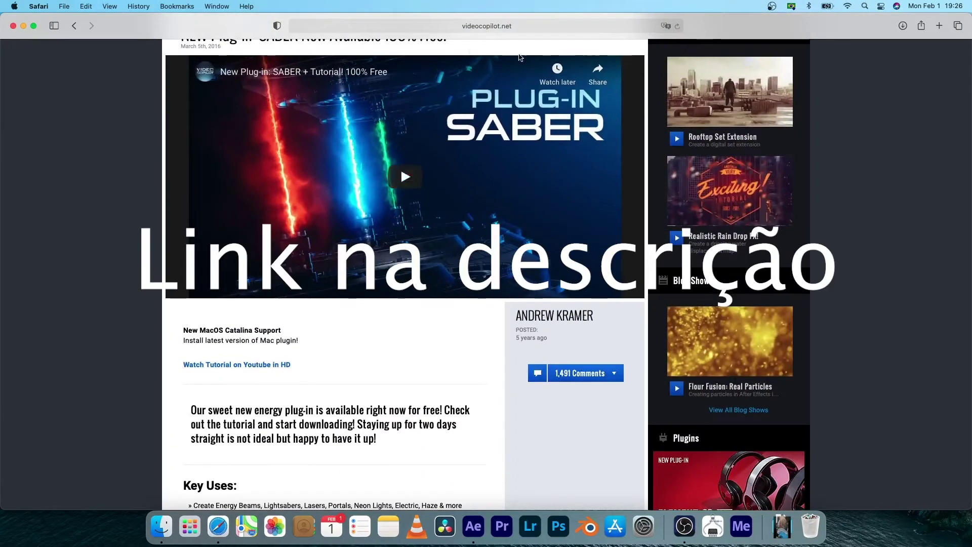
scroll(400, 146, "down", 2)
scroll(342, 293, "down", 8)
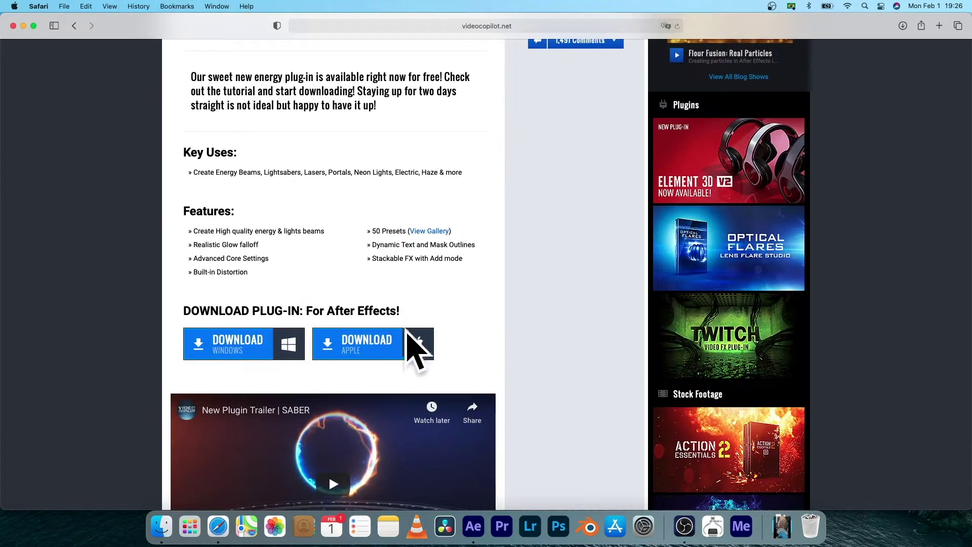
scroll(416, 352, "down", 3)
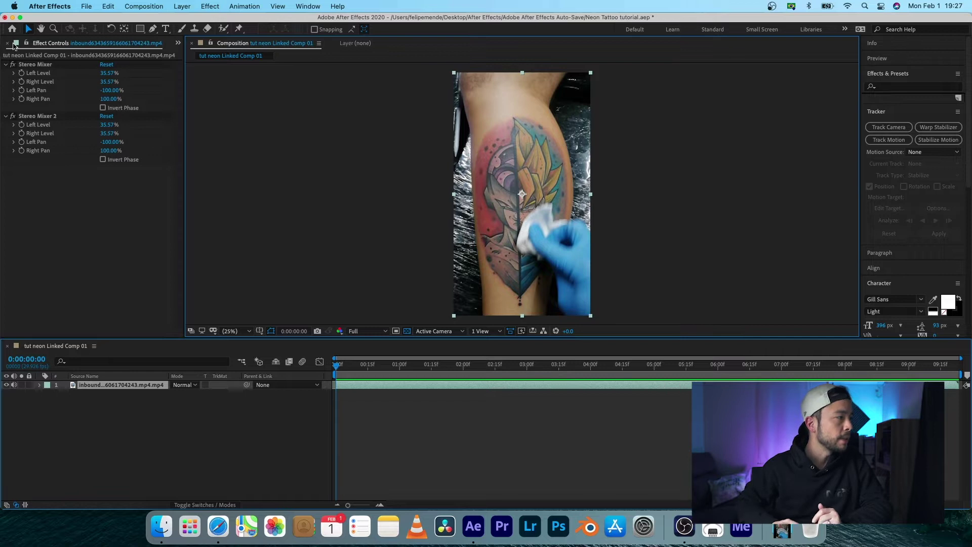
Step: Apply Track Camera to the tattoo footage so the 3D Camera Tracker analyzes in the background
left_click(17, 44)
left_click(50, 165)
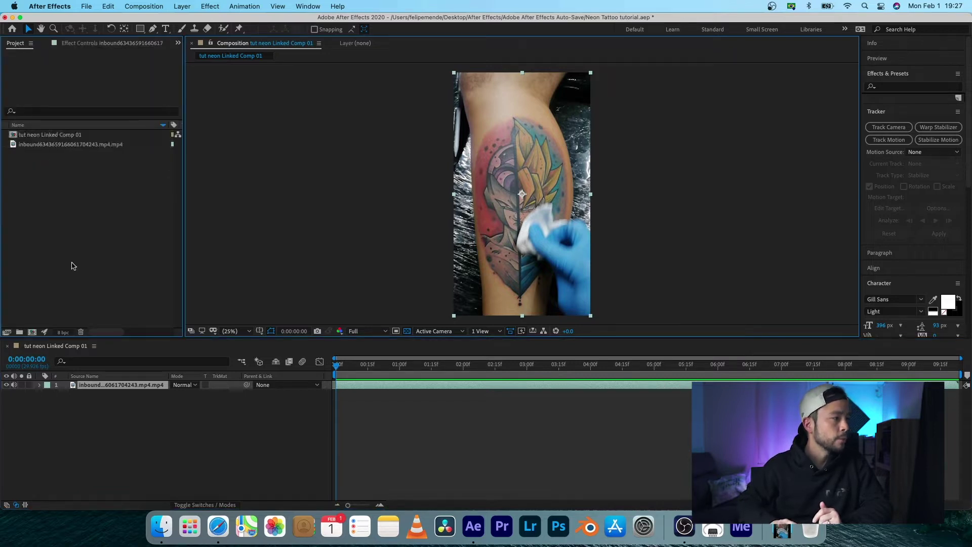
left_click(97, 385)
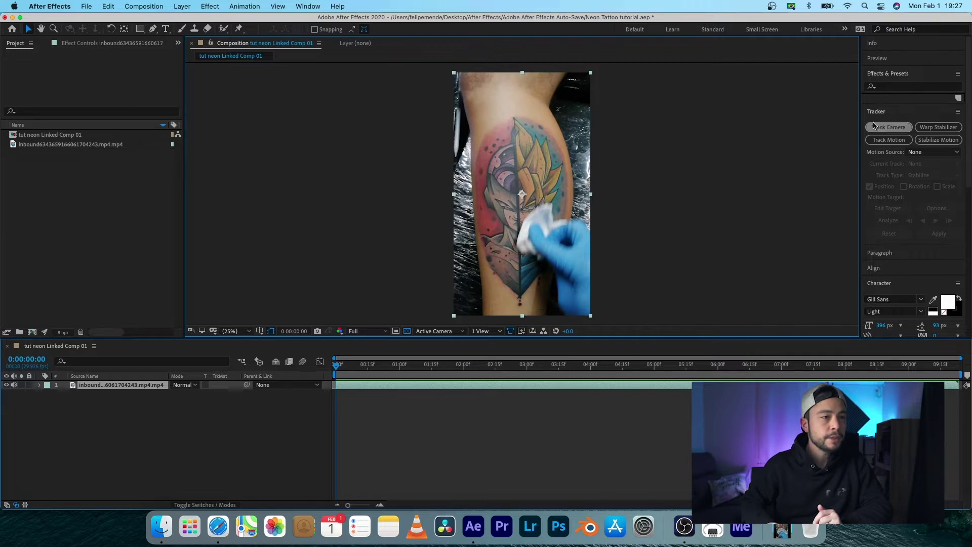
left_click(309, 7)
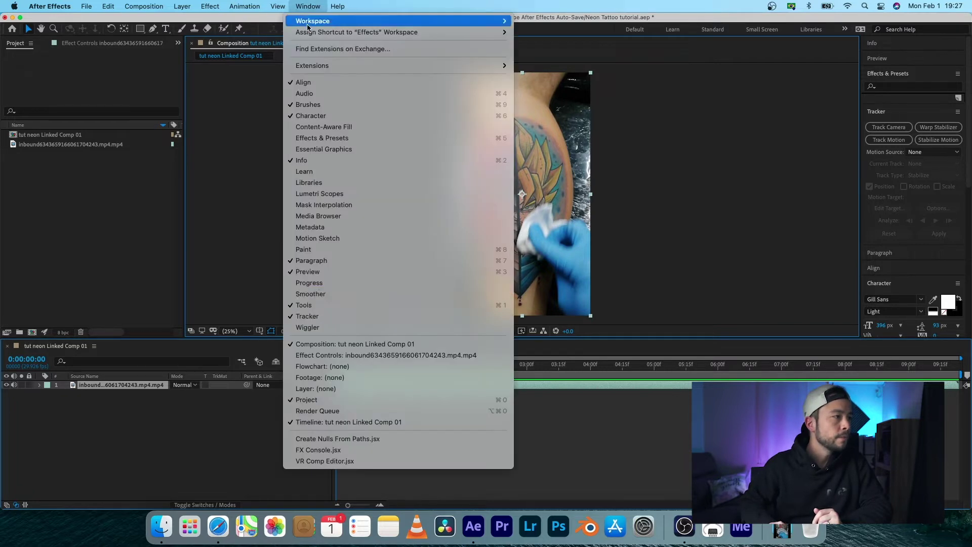
left_click(808, 310)
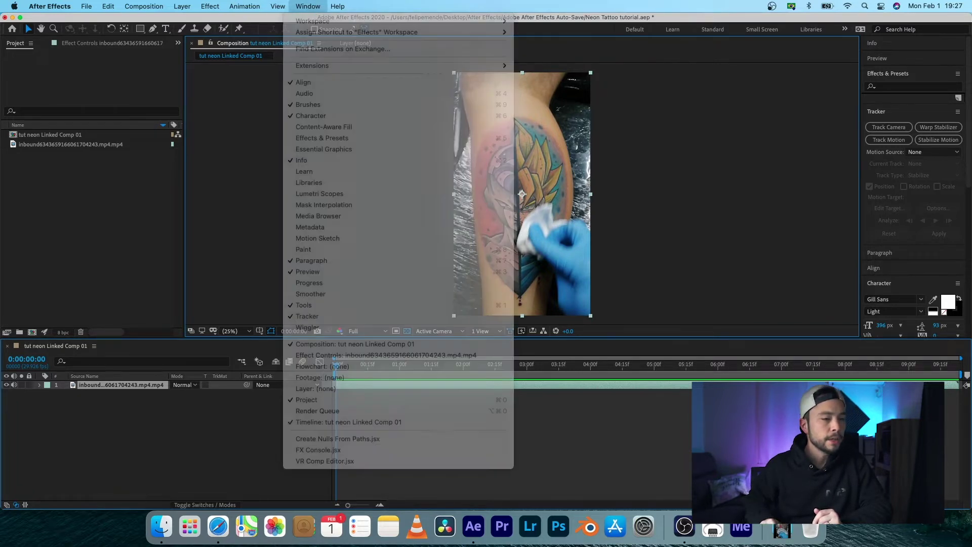
left_click(888, 127)
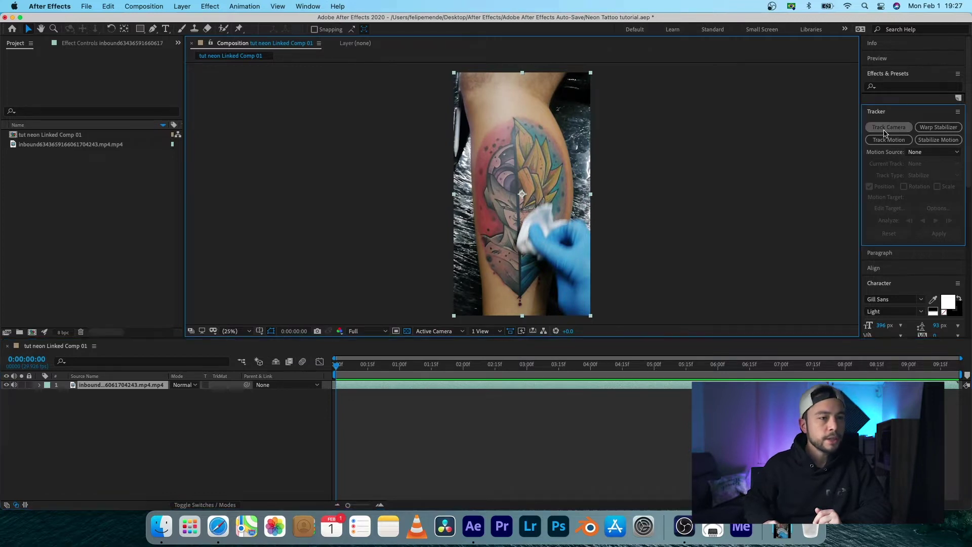
left_click(530, 309)
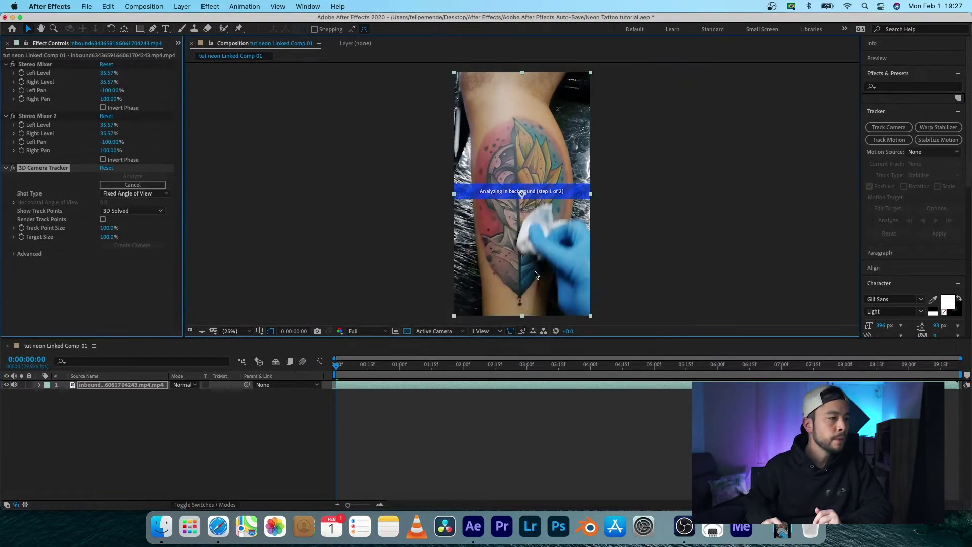
Step: Turn off Auto-delete Points Across Time in the tracker's Advanced options, then scrub and play to review the track points
left_click(14, 254)
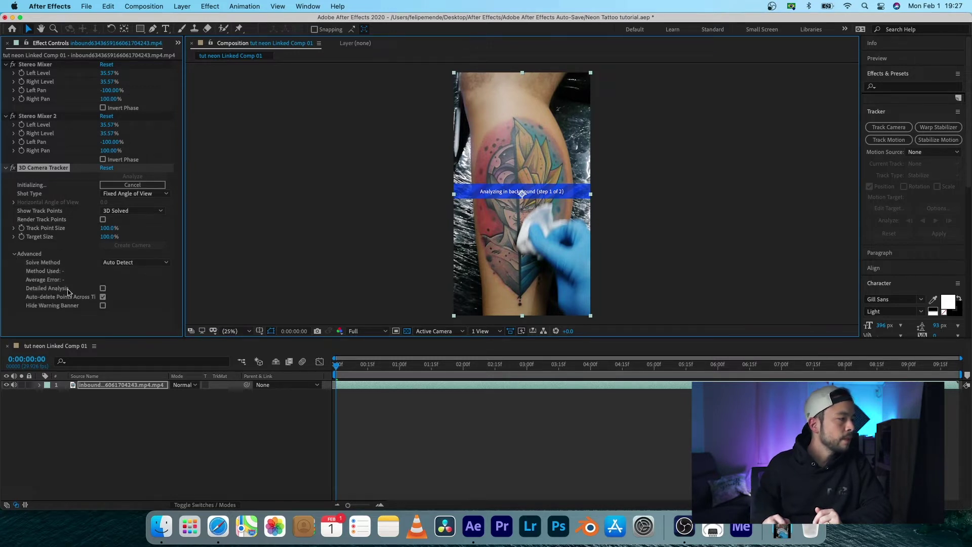
left_click(101, 297)
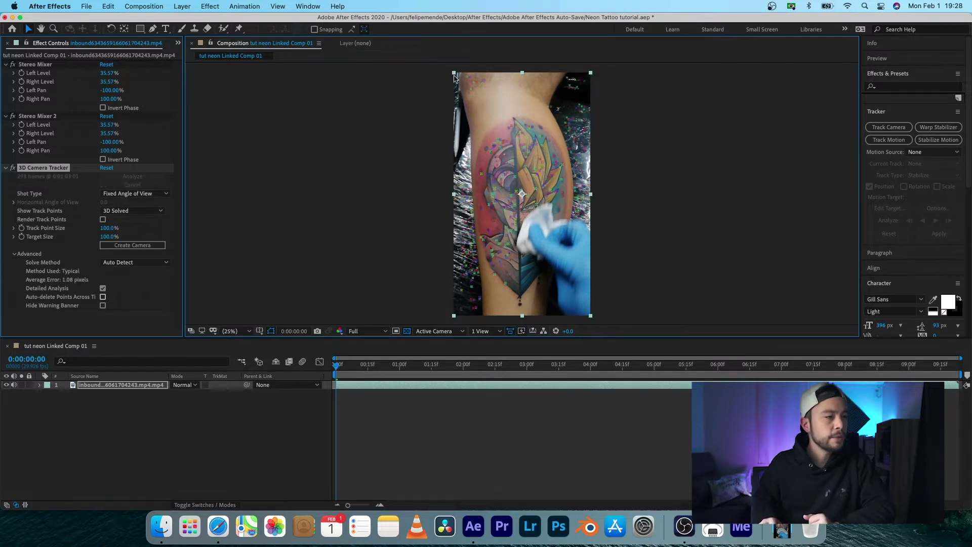
left_click_drag(344, 368, 402, 367)
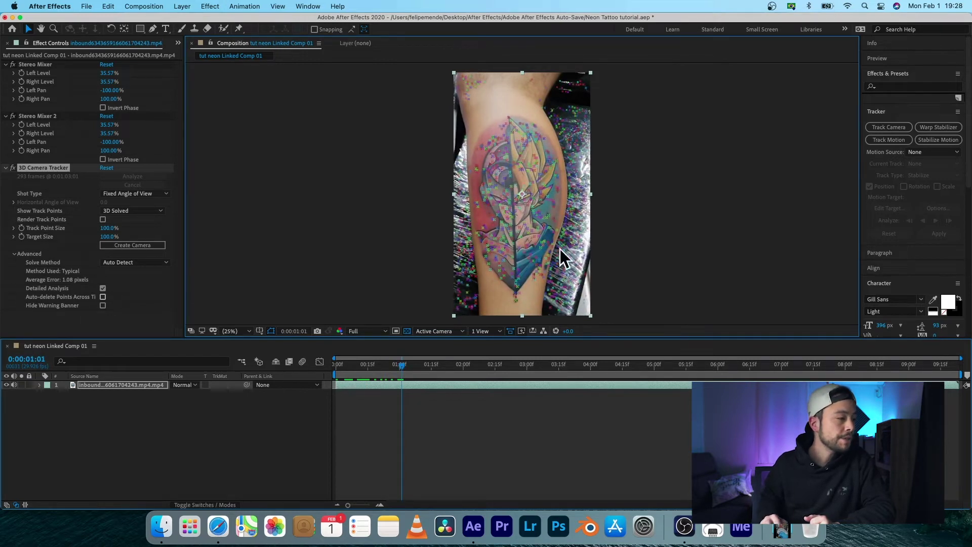
left_click_drag(390, 371, 319, 372)
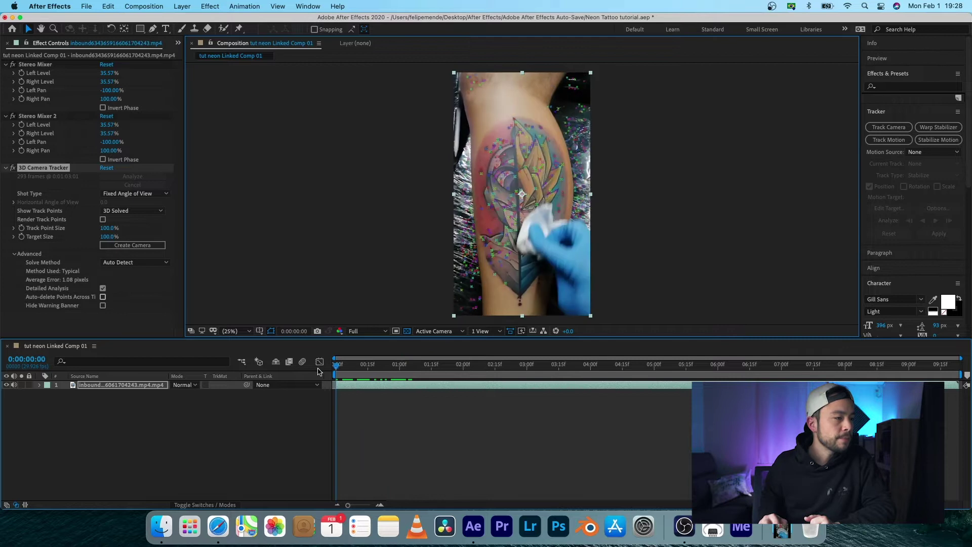
key("space")
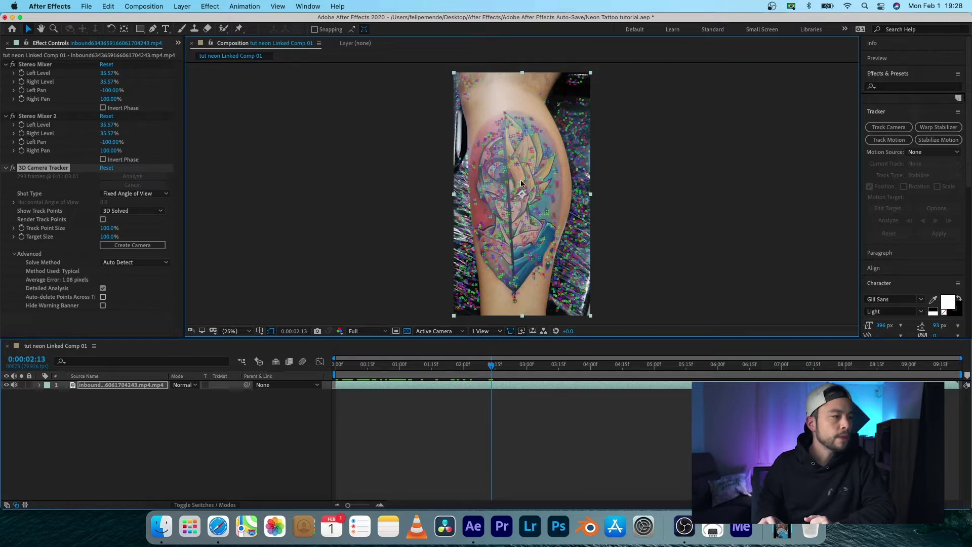
left_click(364, 366)
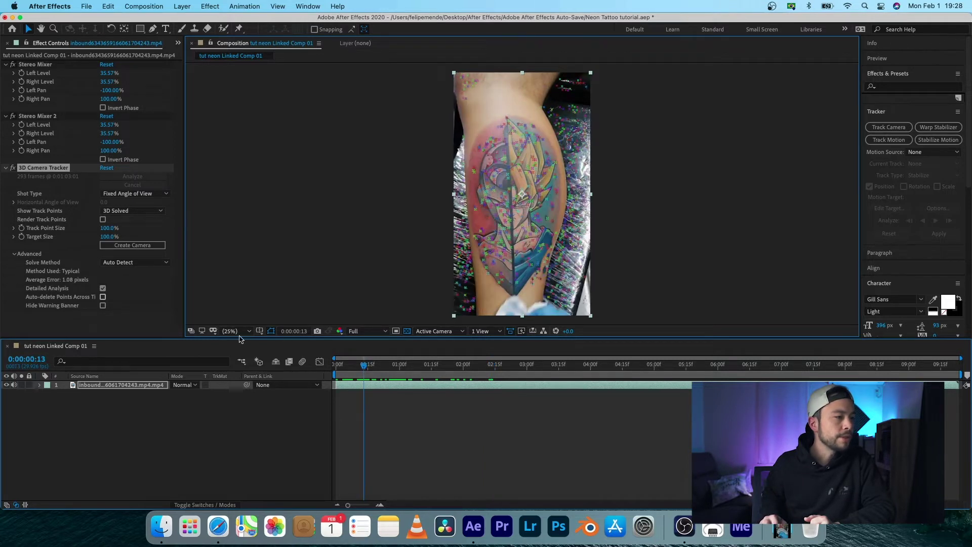
Step: Create a tracked solid and camera from the chosen track points and scale Track Solid 1 to 185%
right_click(494, 204)
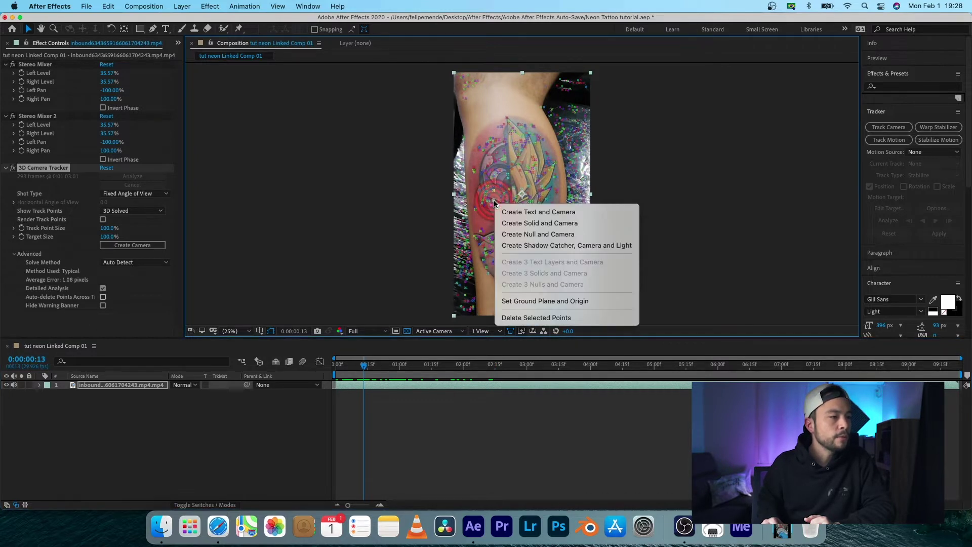
left_click(518, 224)
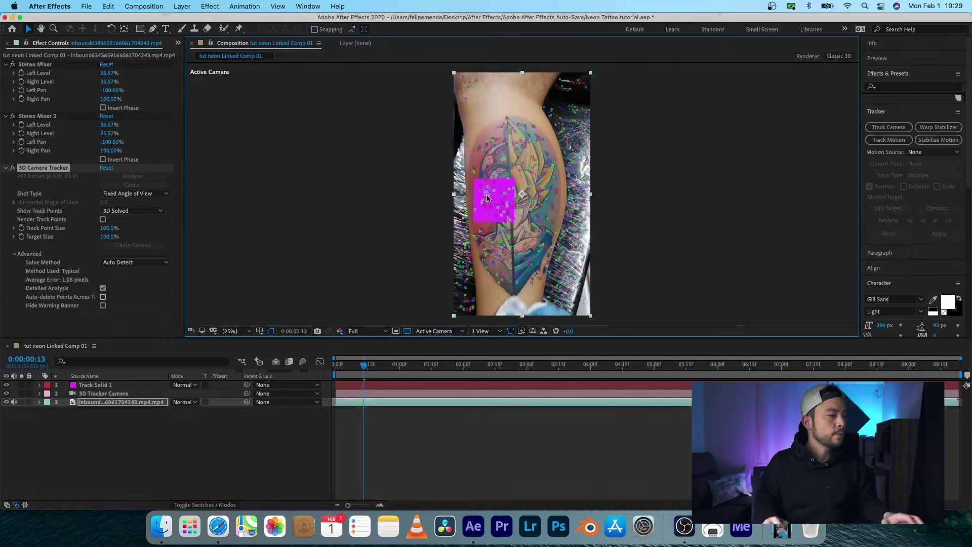
left_click(98, 385)
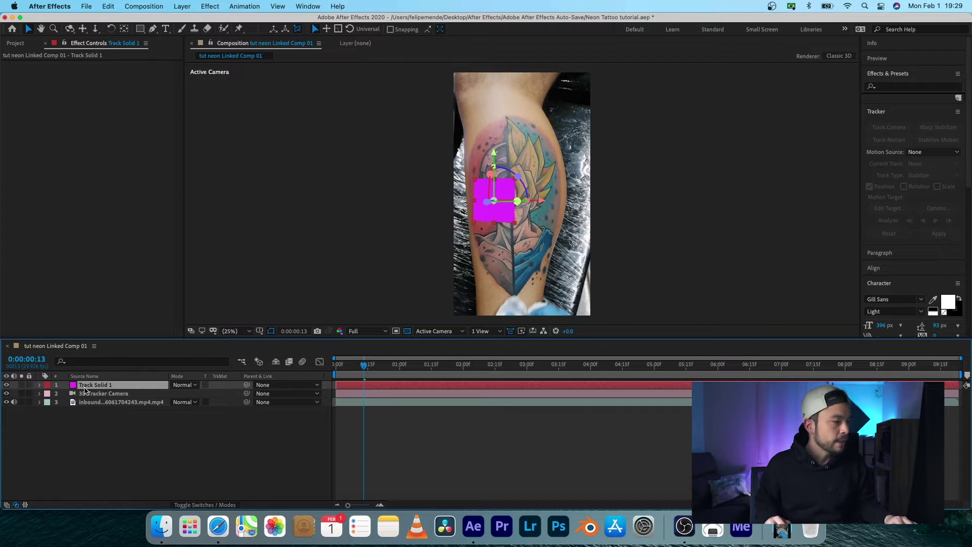
key("s")
left_click_drag(184, 394, 222, 393)
key("Return")
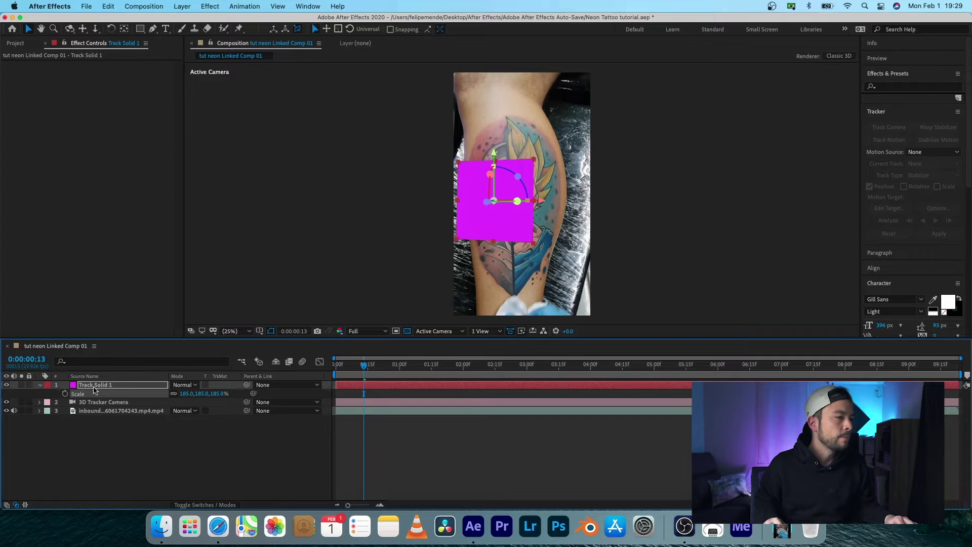
key("Return")
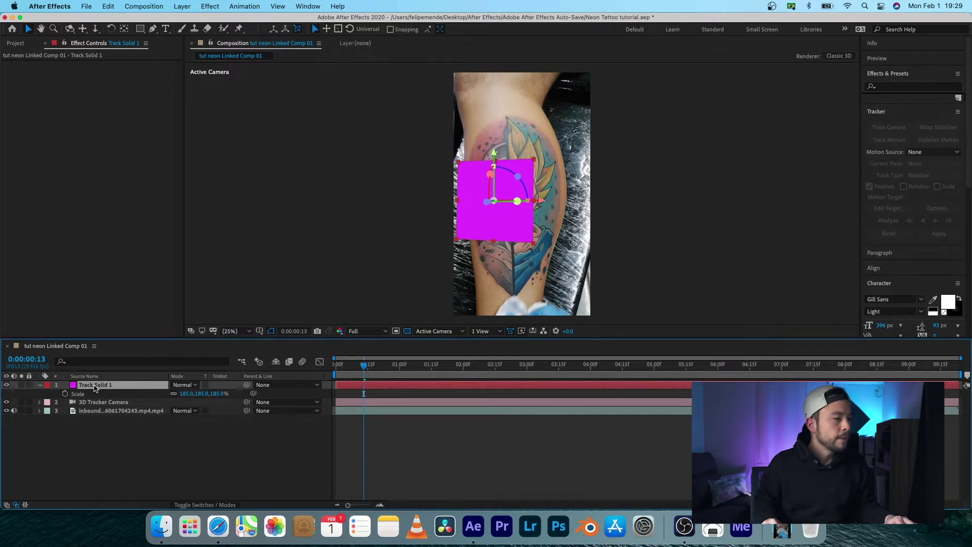
Step: Scrub the timeline to verify the solid sticks to the tattoo, then hide it
left_click_drag(366, 366, 741, 365)
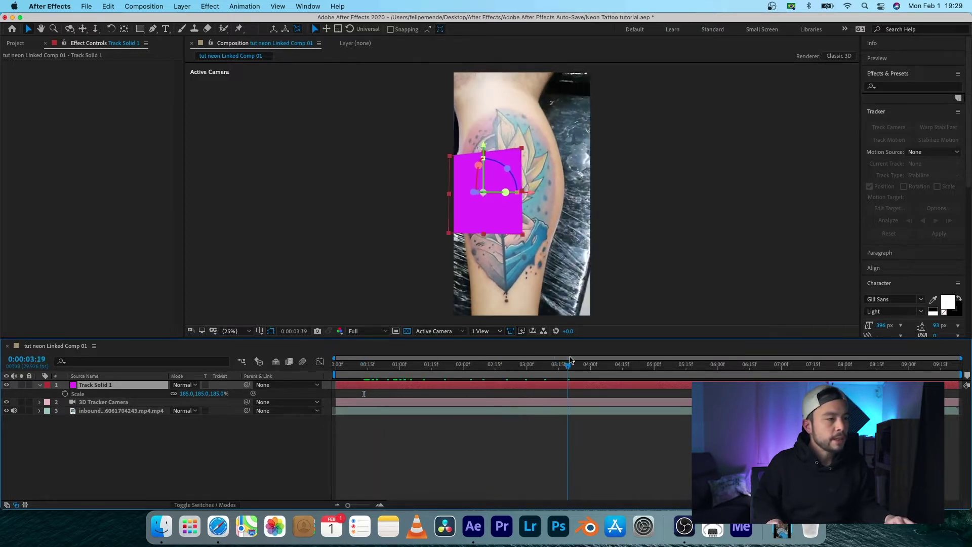
mouse_move(561, 364)
left_mouse_down()
mouse_move(352, 365)
mouse_move(364, 365)
left_mouse_up()
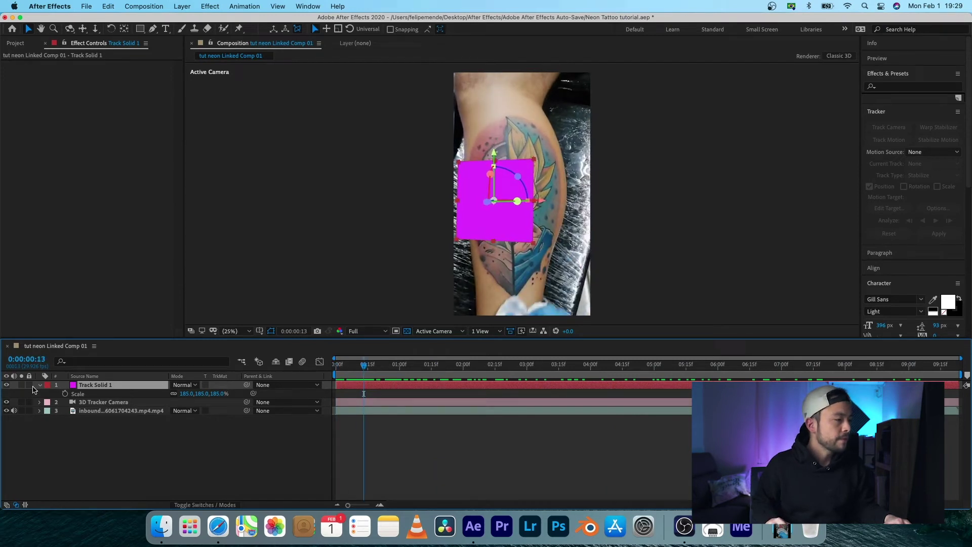
left_click(6, 385)
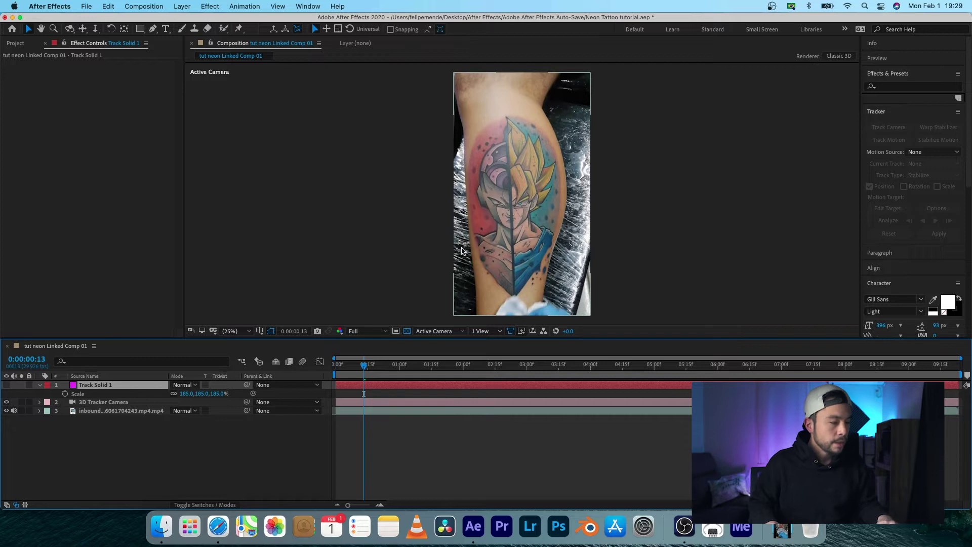
Step: Zoom the viewer to 200% and pan to the tattoo's eyes
key("h")
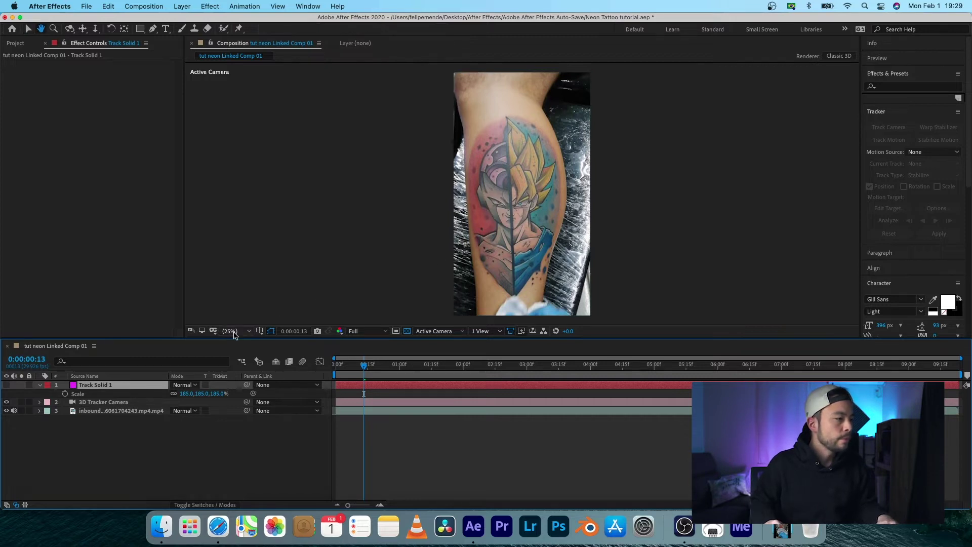
left_click(231, 331)
left_click(242, 266)
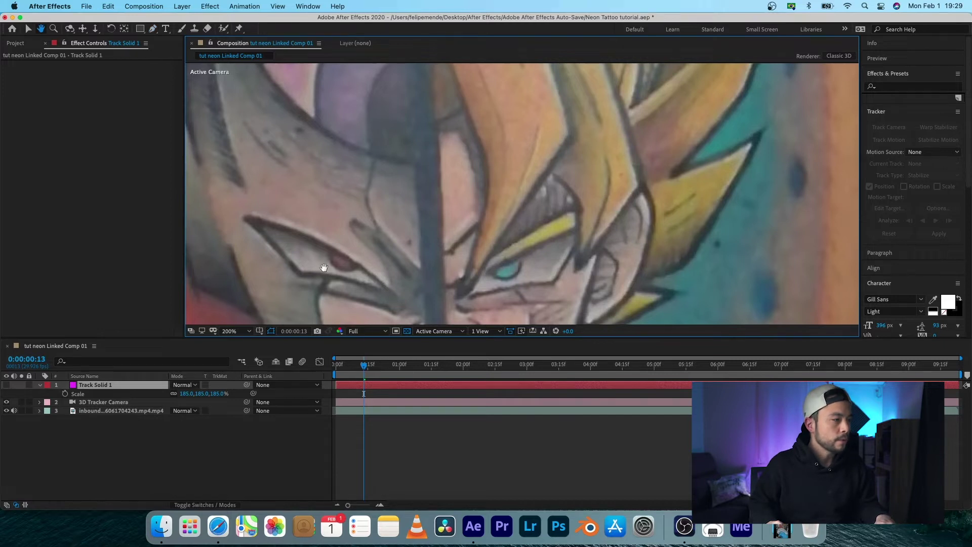
left_click_drag(309, 268, 506, 213)
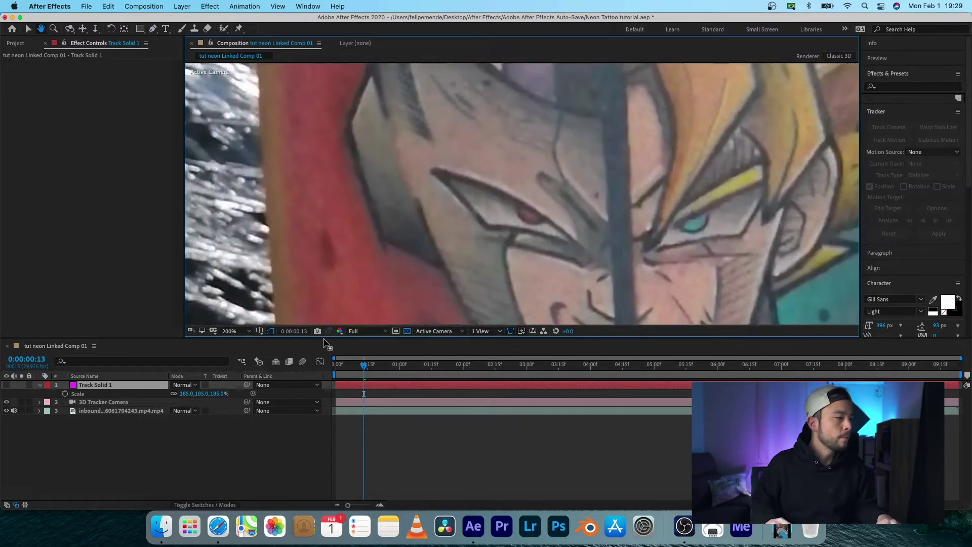
Step: Toggle Track Solid 1's visibility to compare, leaving it hidden, and switch to the Pen tool
left_click(6, 385)
left_click(7, 385)
left_click(7, 385)
left_click(6, 385)
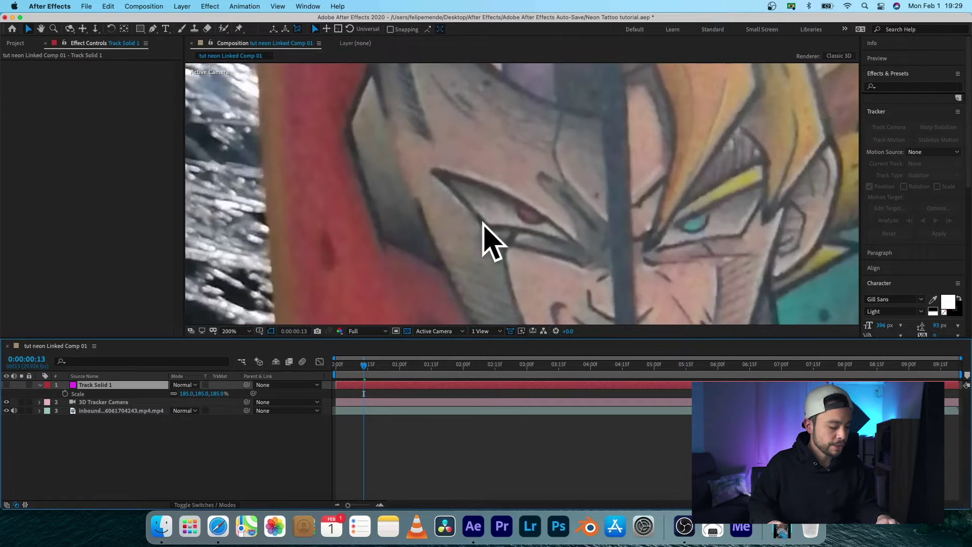
key("g")
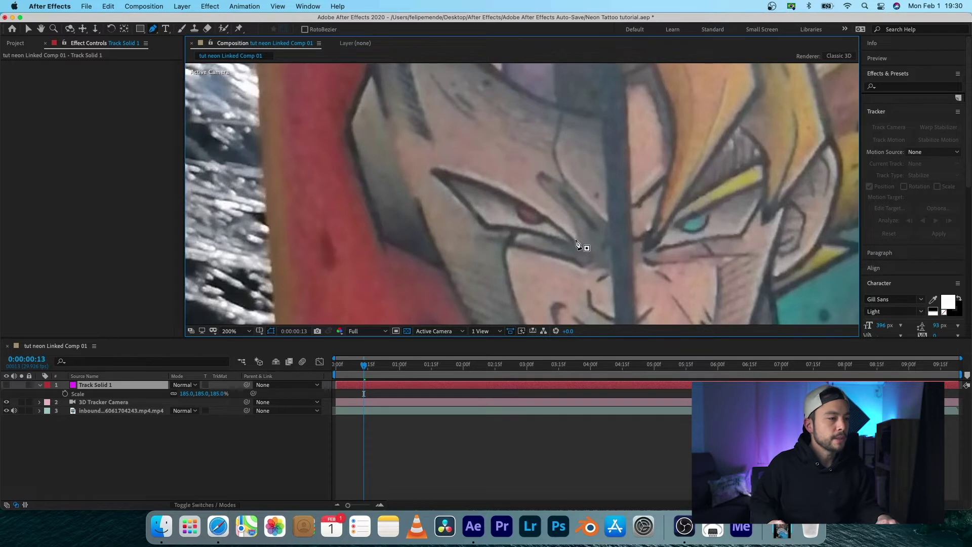
Step: Draw a closed, curved mask on Track Solid 1 tracing the tattoo's eye and eyelid
left_click(574, 242)
left_click_drag(434, 167, 389, 172)
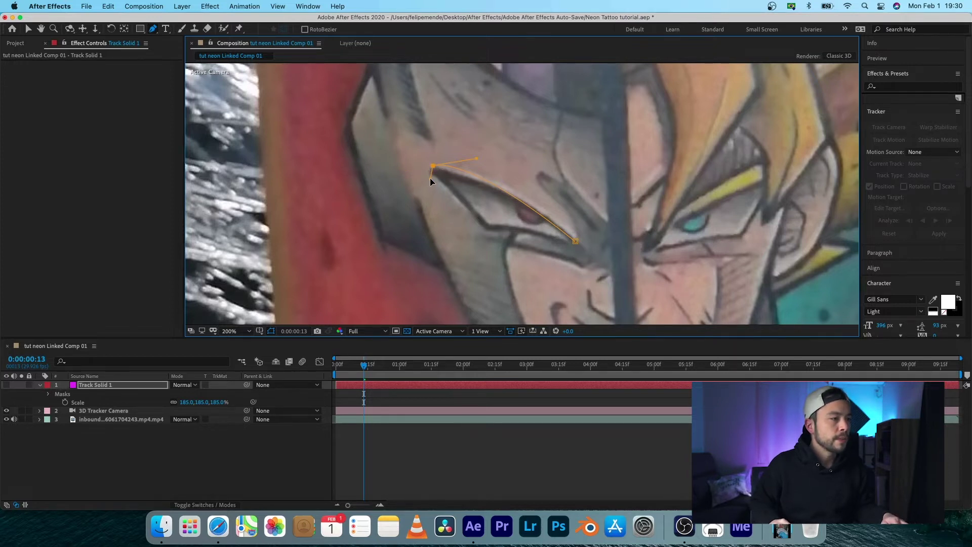
left_click_drag(433, 166, 427, 167)
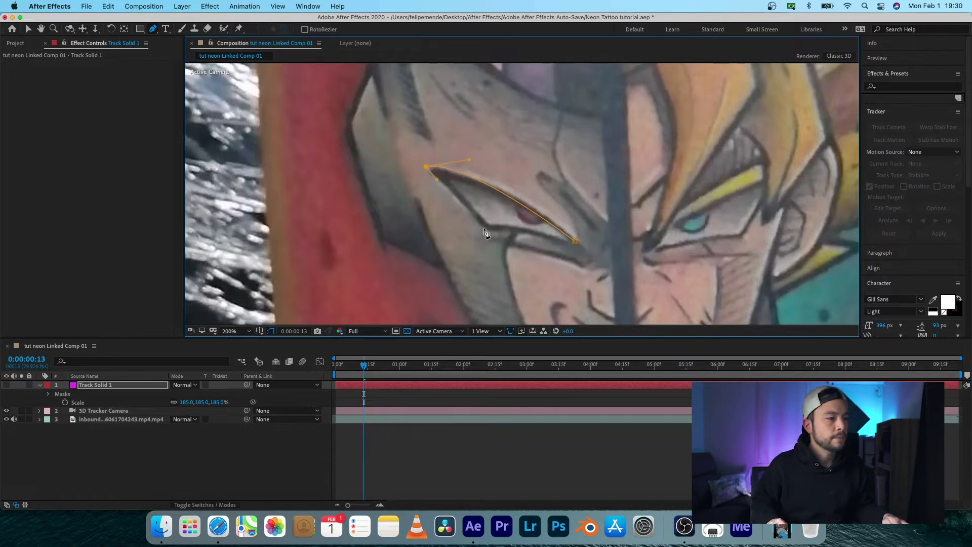
left_click_drag(575, 242, 580, 249)
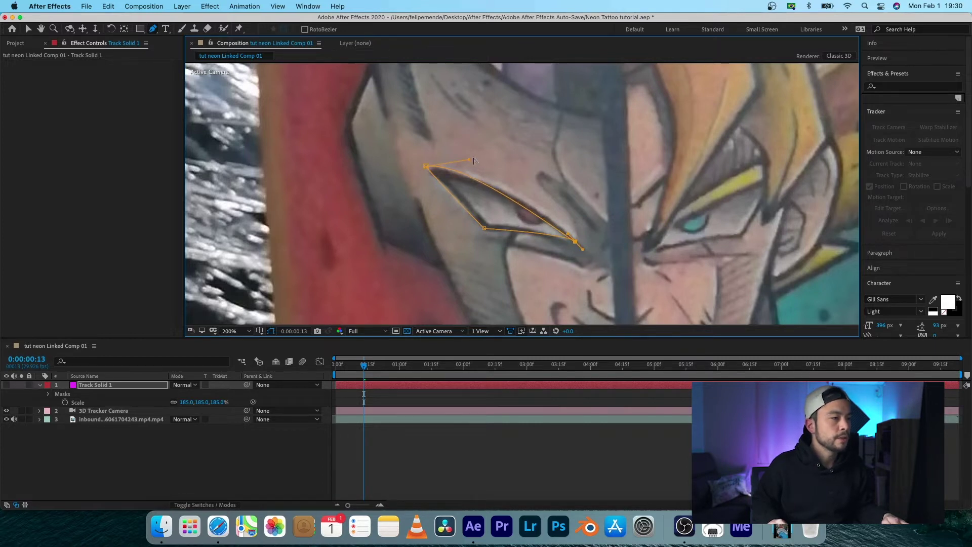
left_click_drag(470, 160, 494, 163)
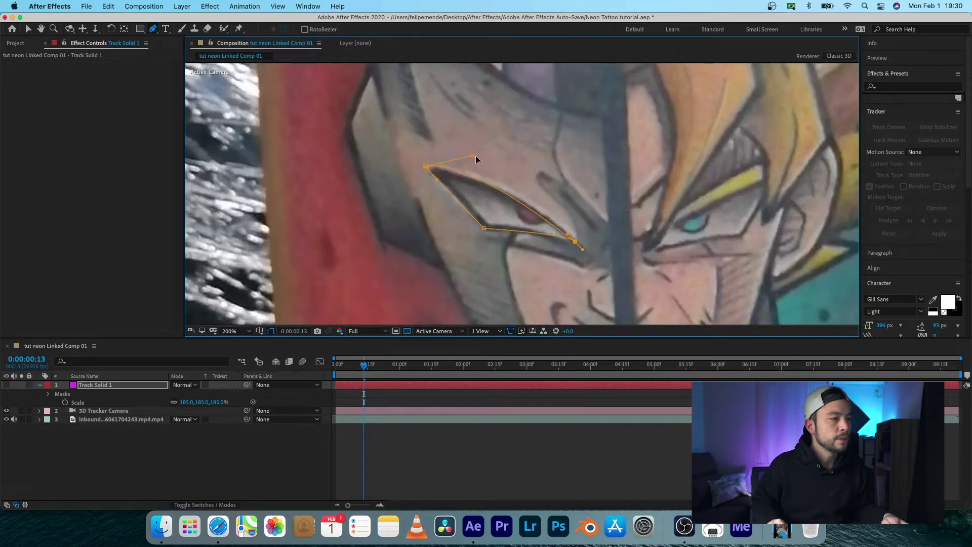
left_click_drag(503, 167, 513, 172)
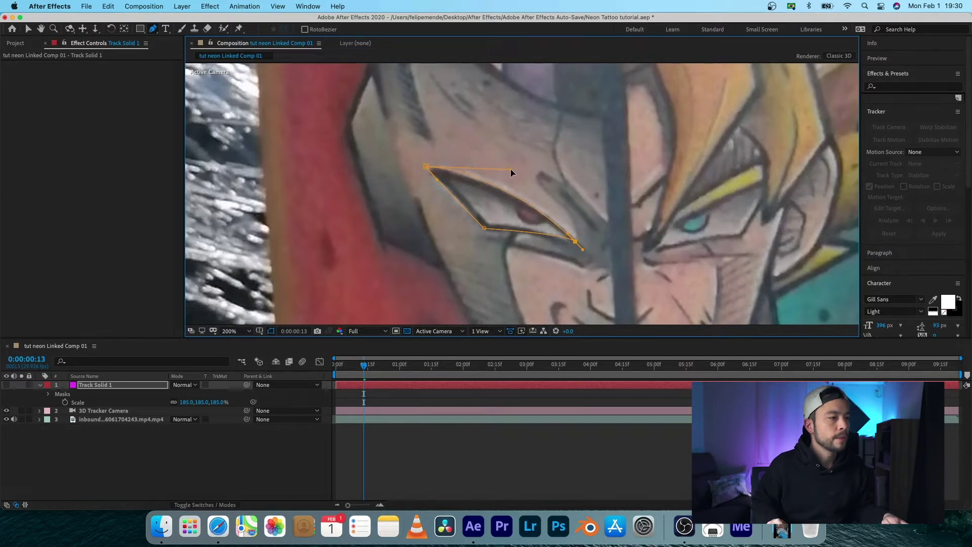
left_click(438, 386)
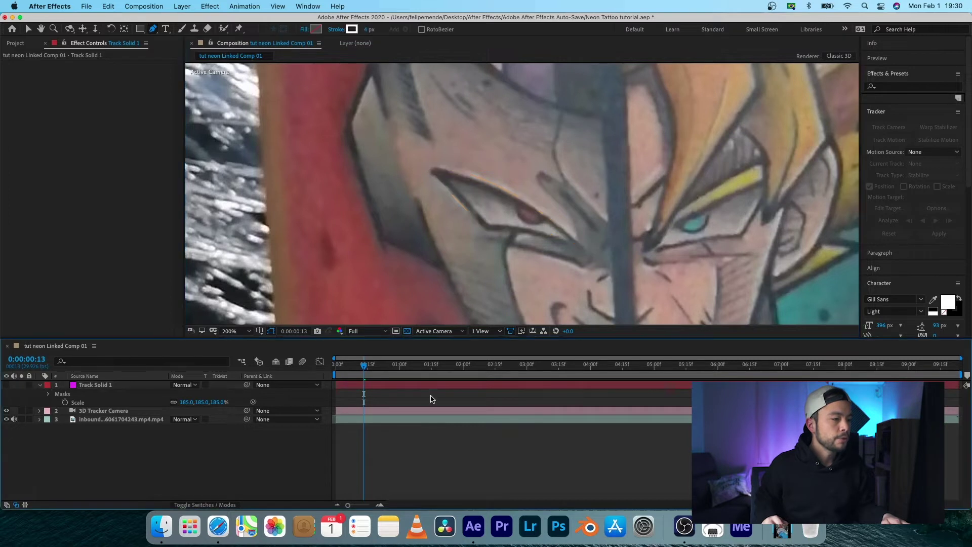
left_click(519, 203)
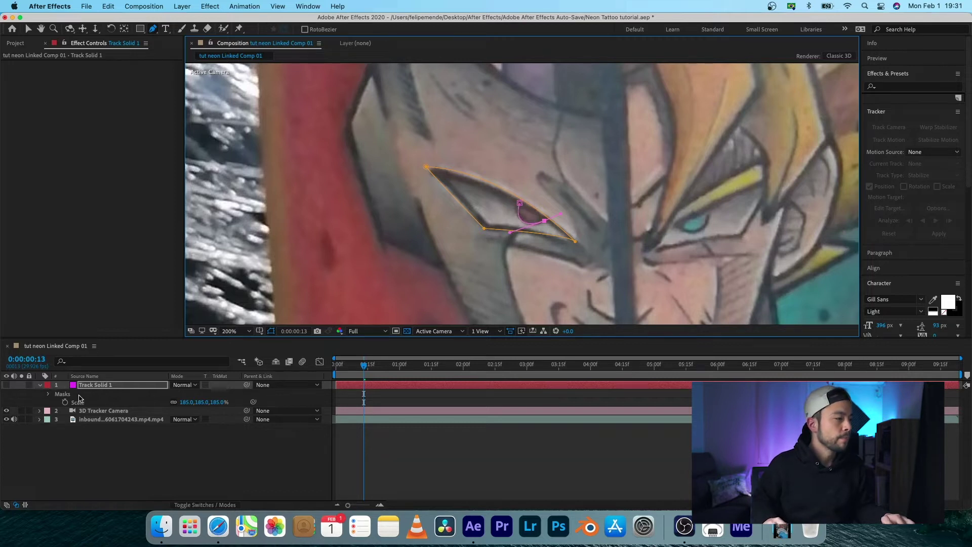
Step: Make Track Solid 1 visible and apply the Saber effect via the 'saber' effect search
left_click(96, 386)
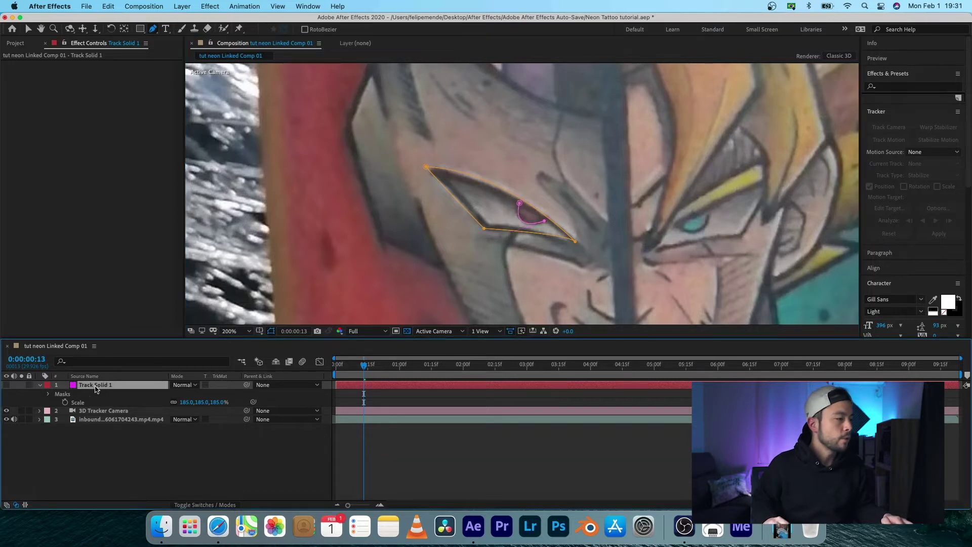
left_click(6, 386)
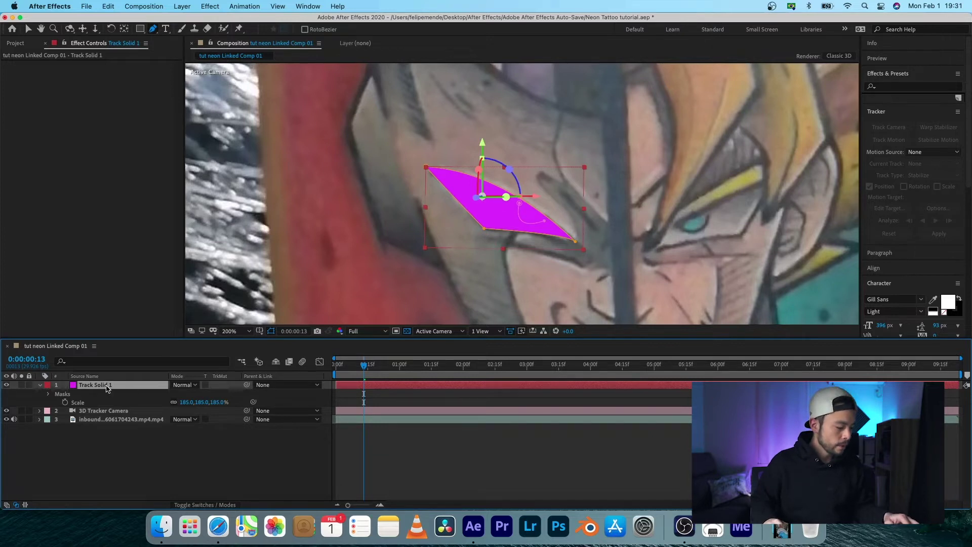
left_click(900, 75)
key("ctrl+space")
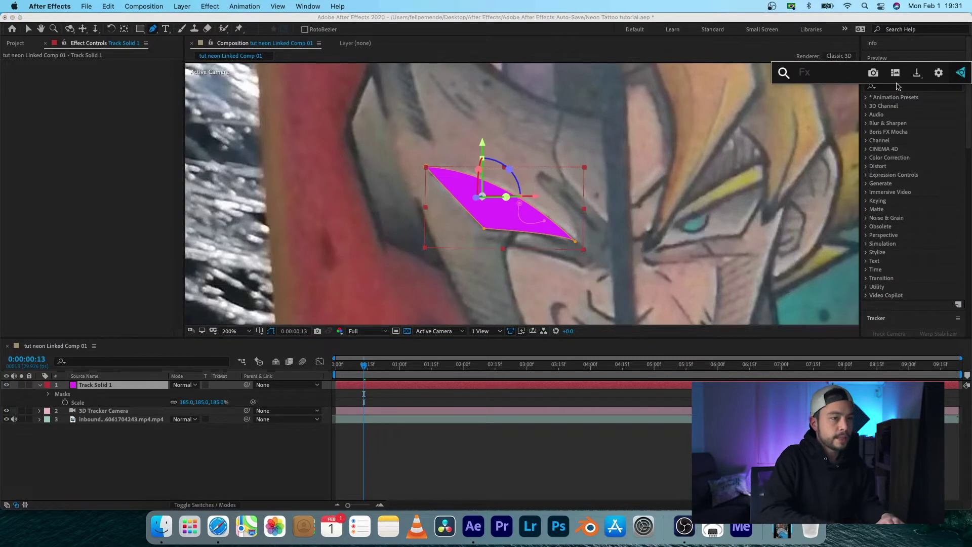
type("saber")
key("Return")
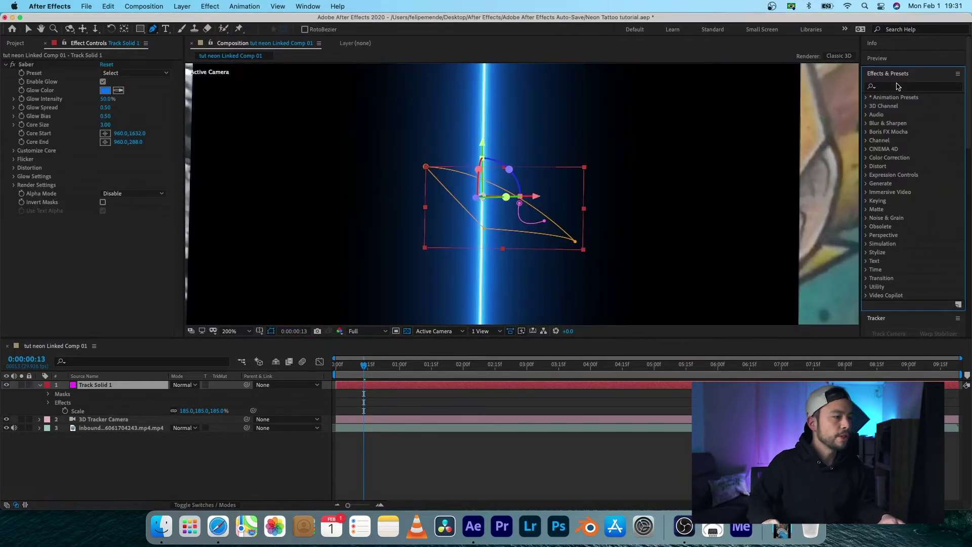
Step: Set Track Solid 1's blend mode to Screen
left_click(193, 389)
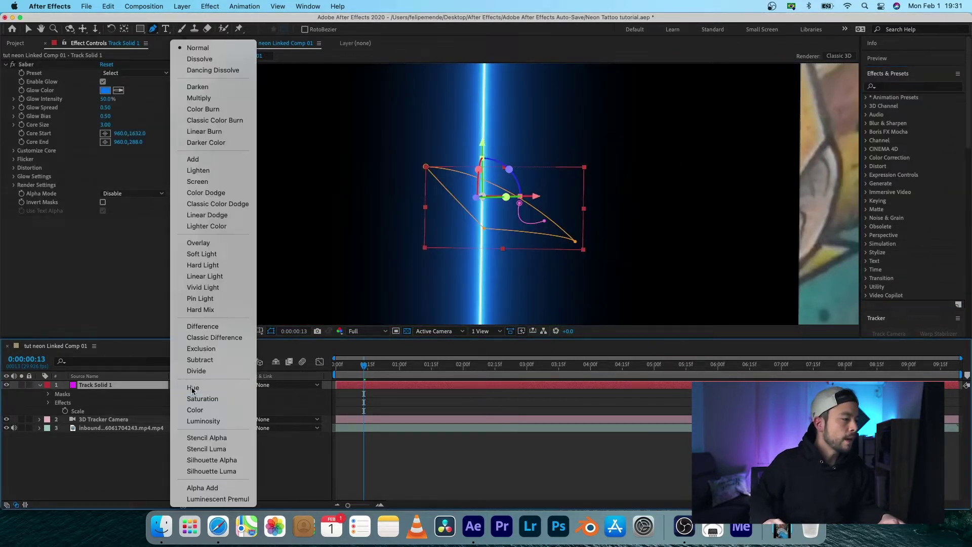
key("Escape")
left_click(179, 386)
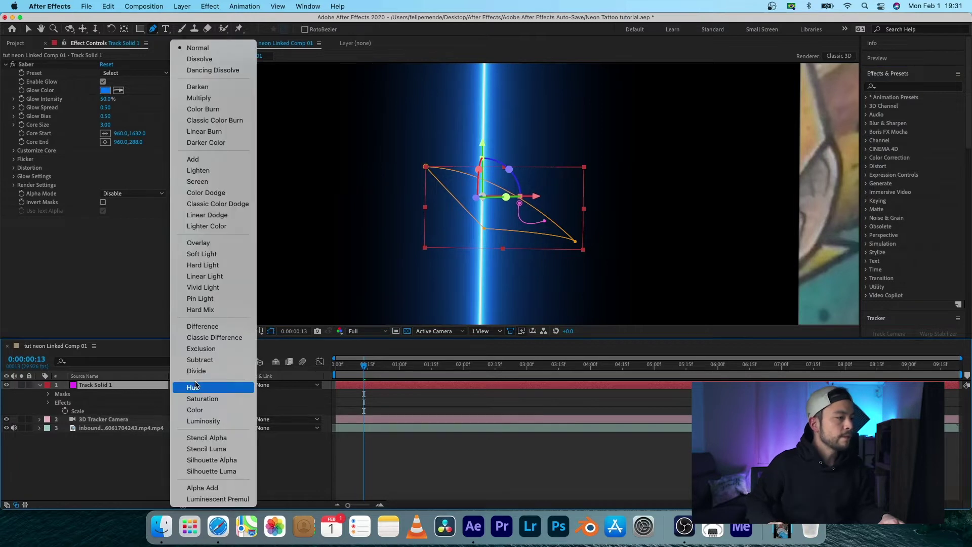
left_click(214, 182)
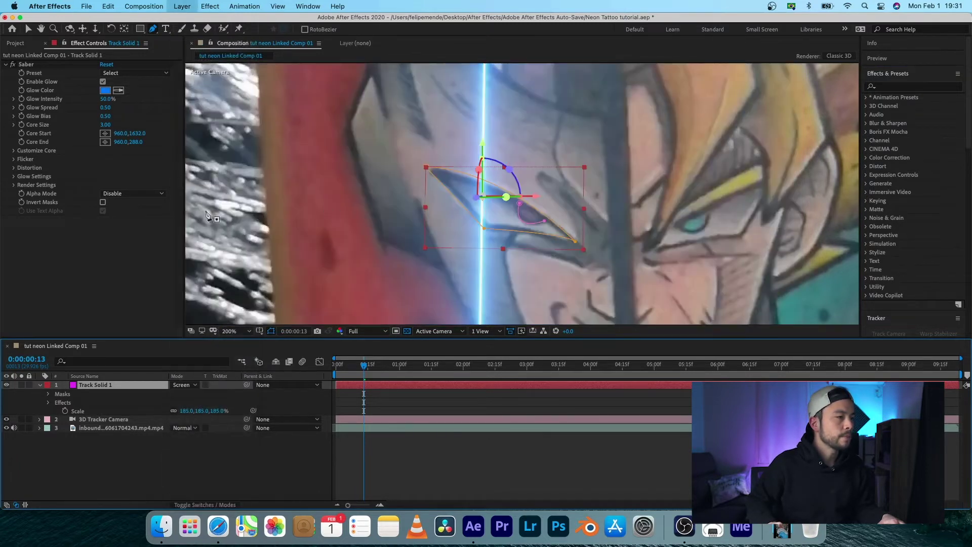
Step: Choose the Neon Saber preset in Effect Controls
left_click(28, 77)
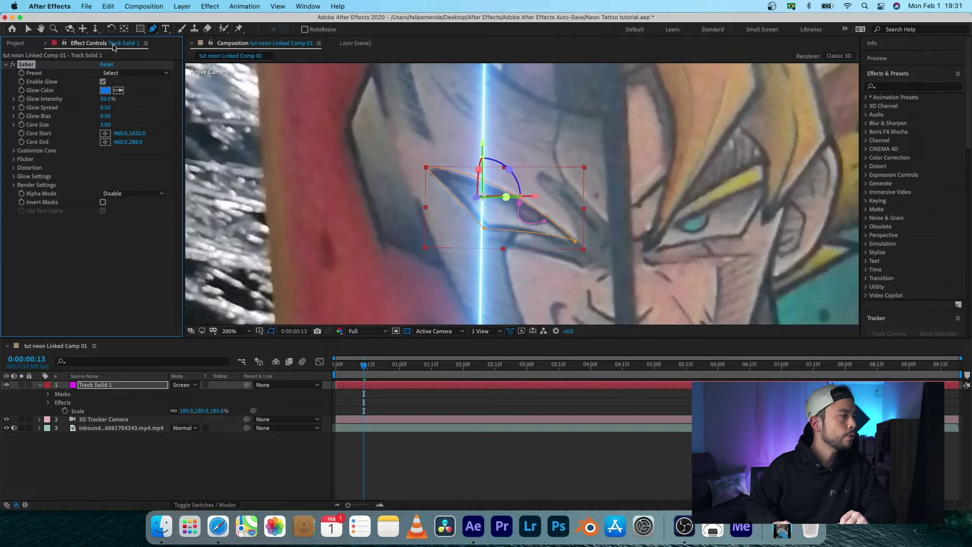
left_click(138, 76)
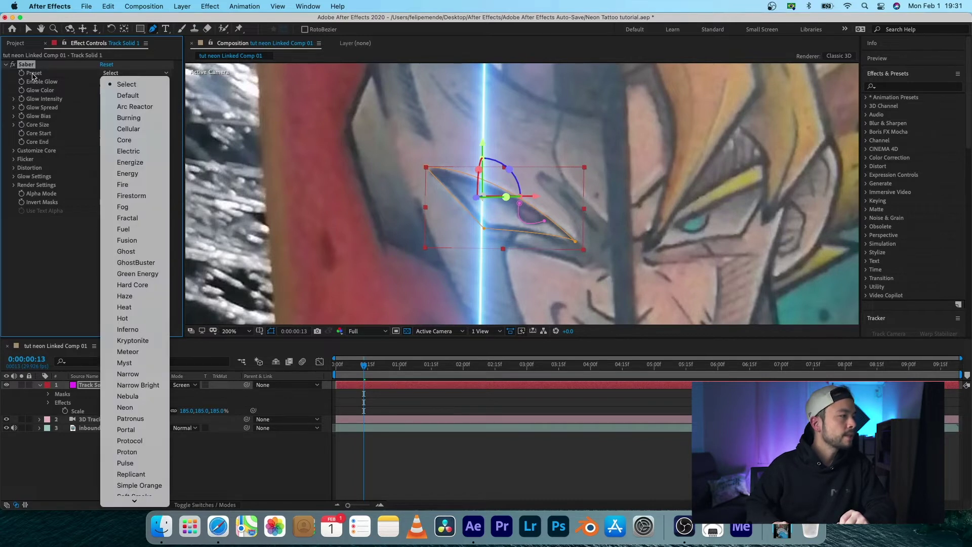
left_click(133, 76)
left_click(133, 76)
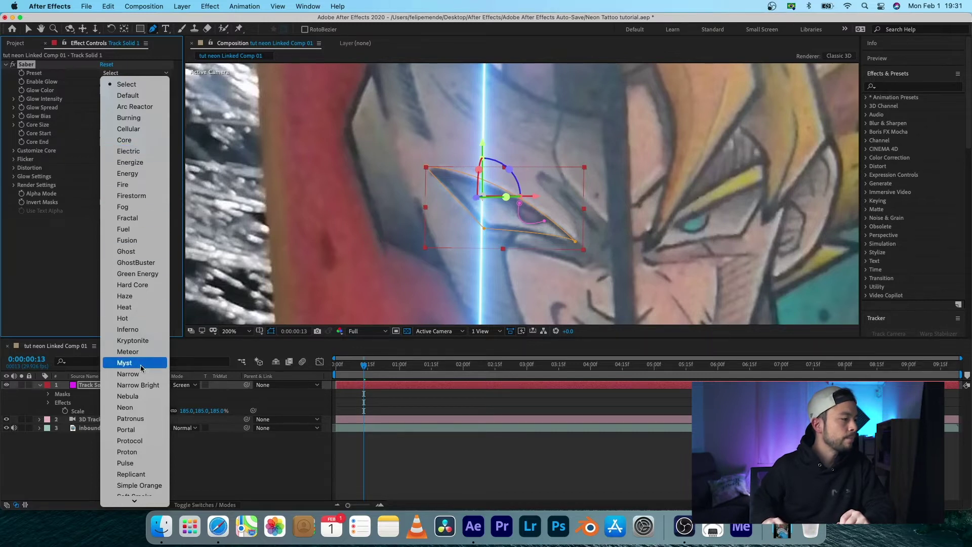
left_click(144, 411)
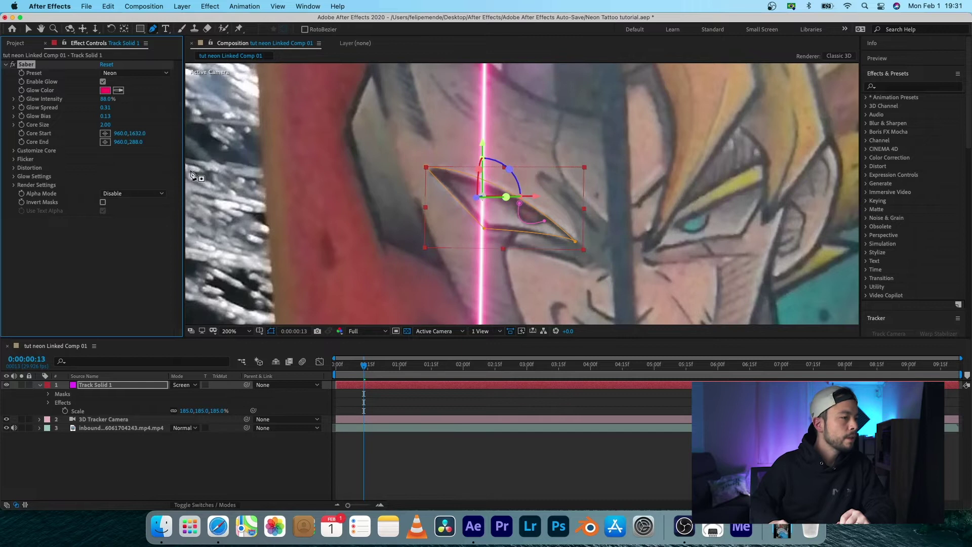
Step: Set Saber's Glow Color to magenta FF00FD
left_click(104, 91)
left_click_drag(380, 308, 380, 315)
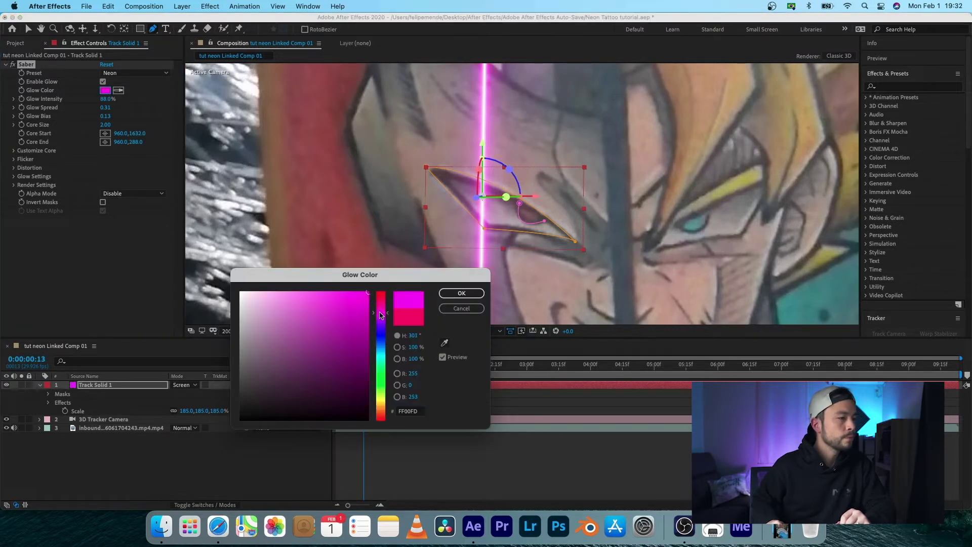
left_click(461, 293)
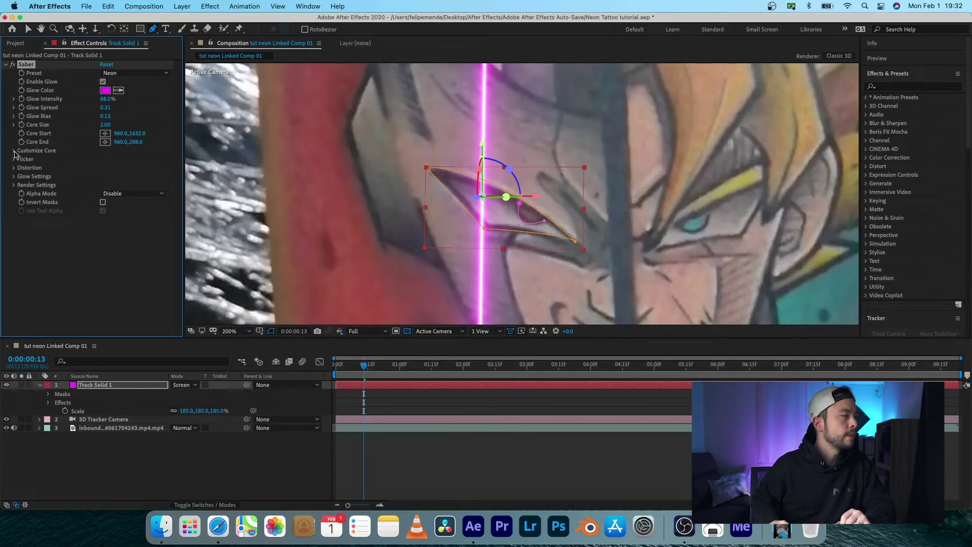
Step: Set Customize Core's Core Type to Layer Masks, then collapse and deselect the layer
left_click(13, 151)
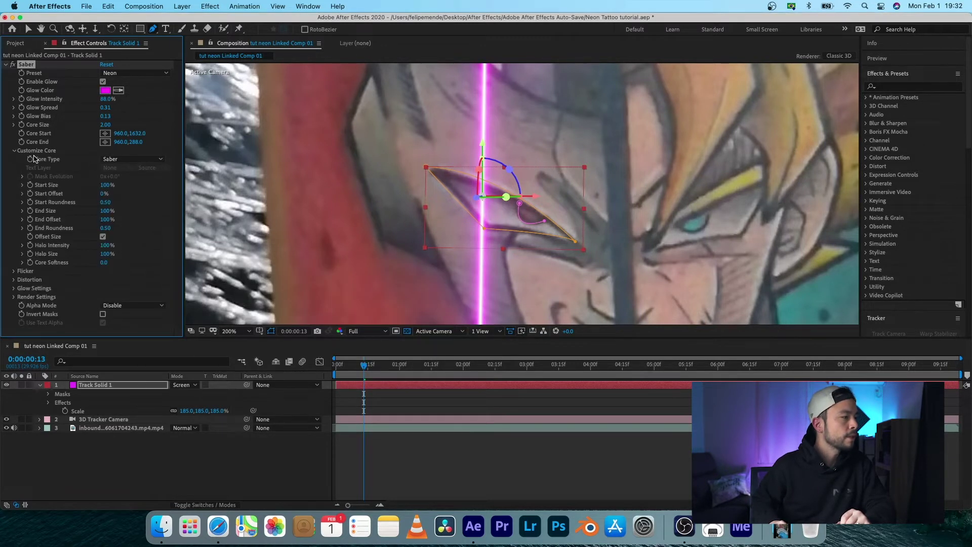
left_click(151, 159)
left_click(135, 182)
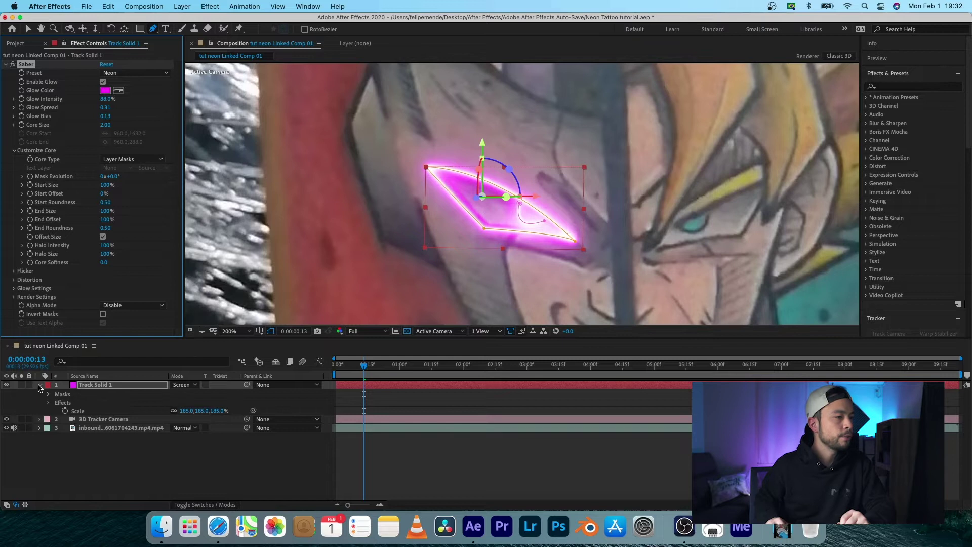
left_click(40, 386)
left_click(387, 462)
left_click(231, 329)
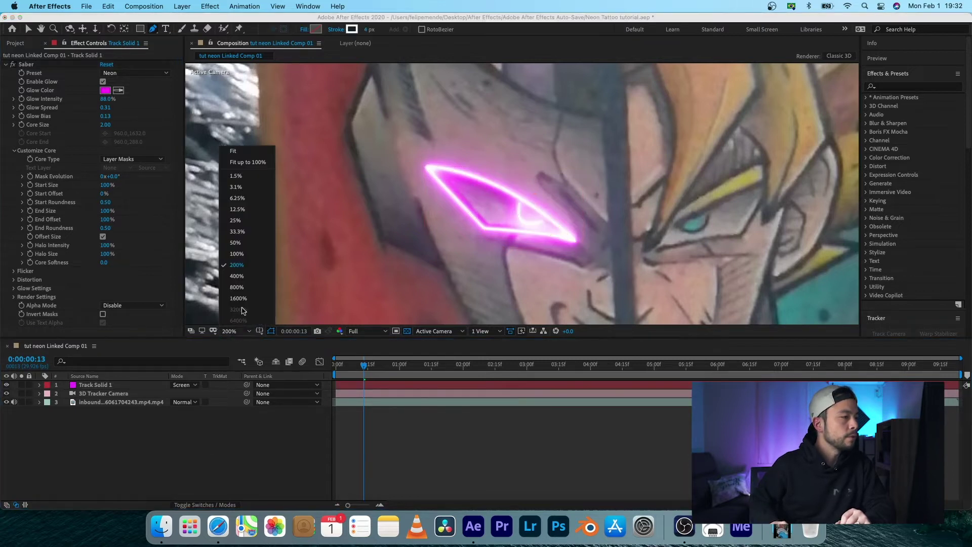
Step: Preview at Fit, then at 200% tune Saber: intensity about 110%, bias 0.20, spread 0.30
left_click(236, 220)
key("space")
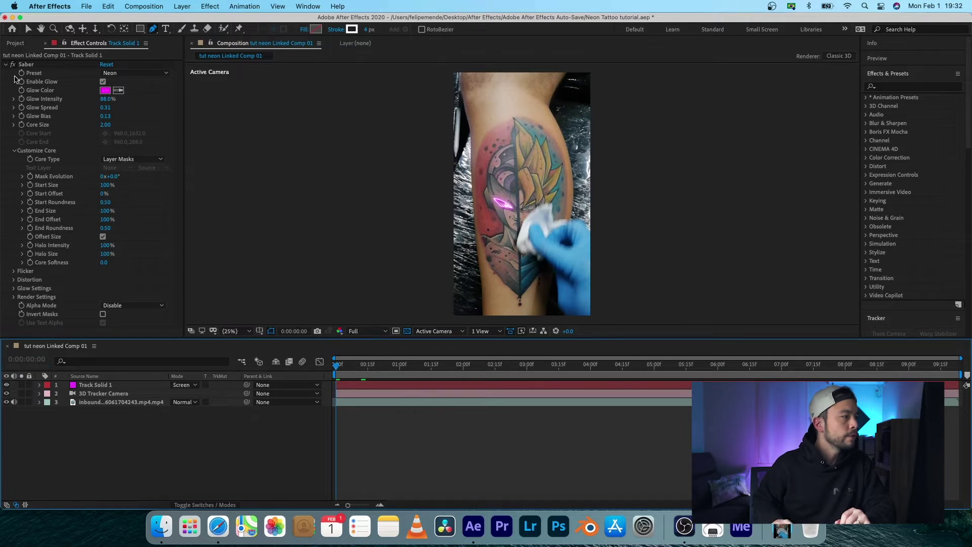
mouse_move(105, 102)
left_mouse_down()
mouse_move(90, 101)
mouse_move(147, 106)
left_mouse_up()
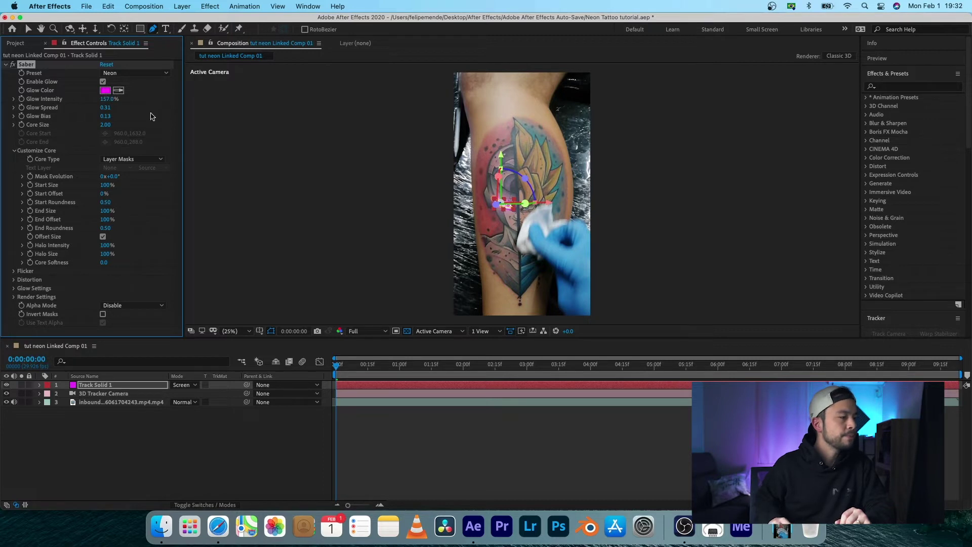
left_click(238, 331)
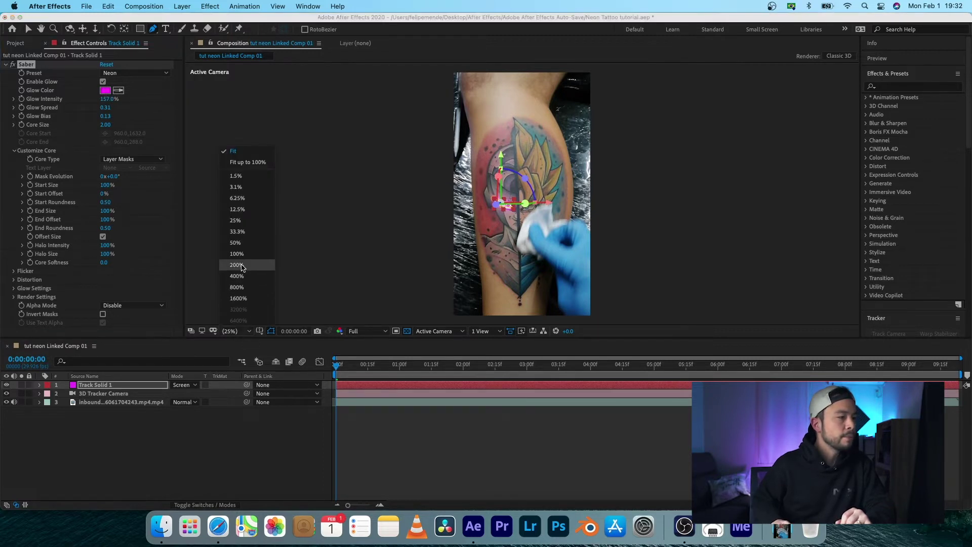
left_click(243, 268)
left_click_drag(106, 100, 70, 100)
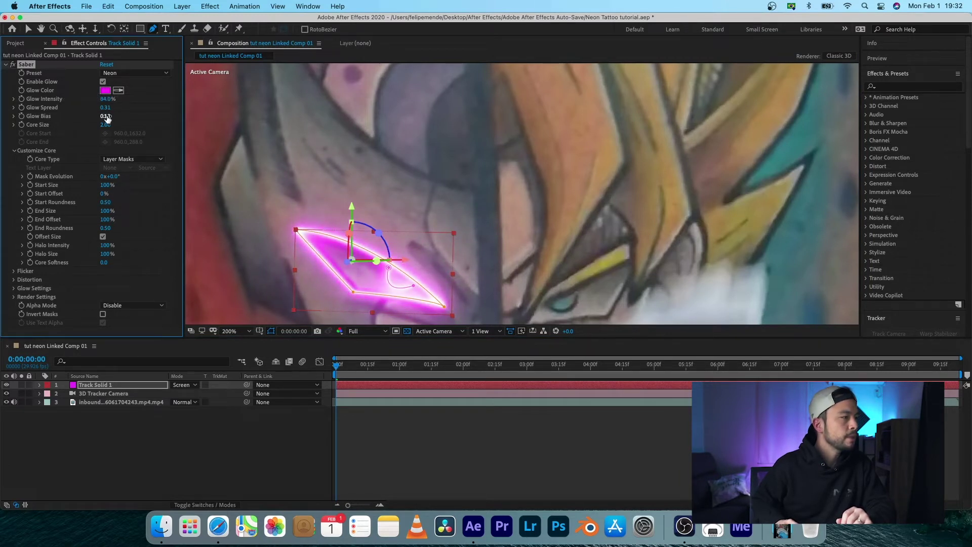
left_click_drag(106, 116, 112, 116)
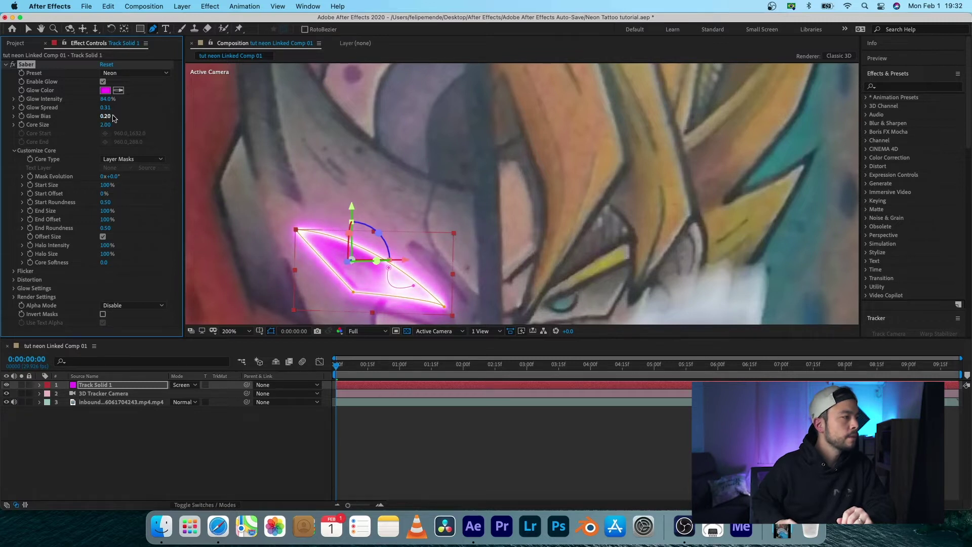
left_click_drag(105, 107, 105, 106)
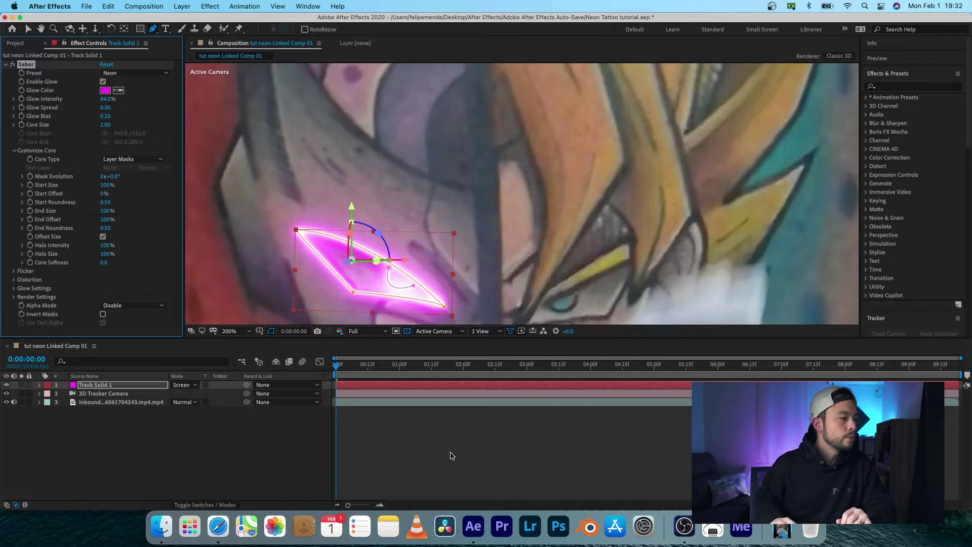
Step: Return the viewer to Fit and preview the tighter magenta eye glow in motion
left_click(235, 331)
left_click(243, 151)
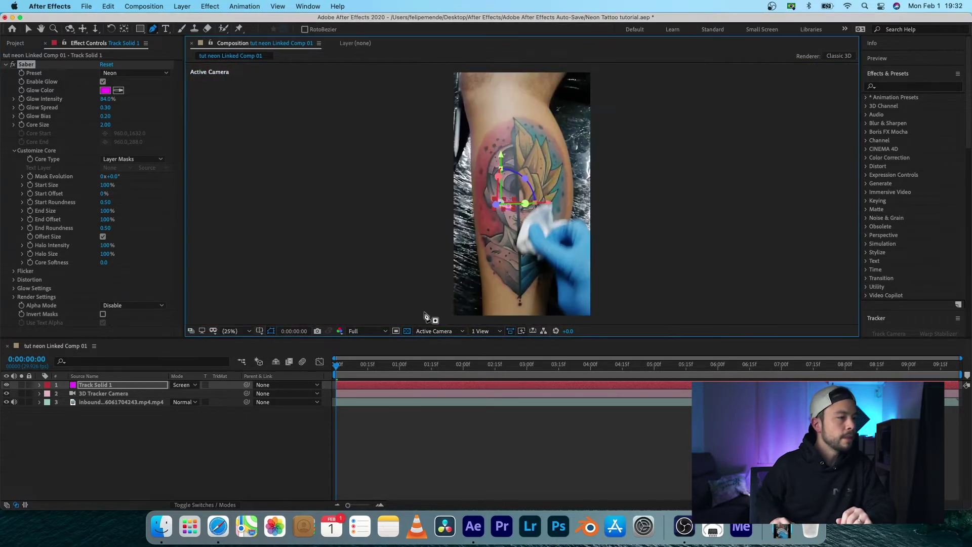
left_click(522, 444)
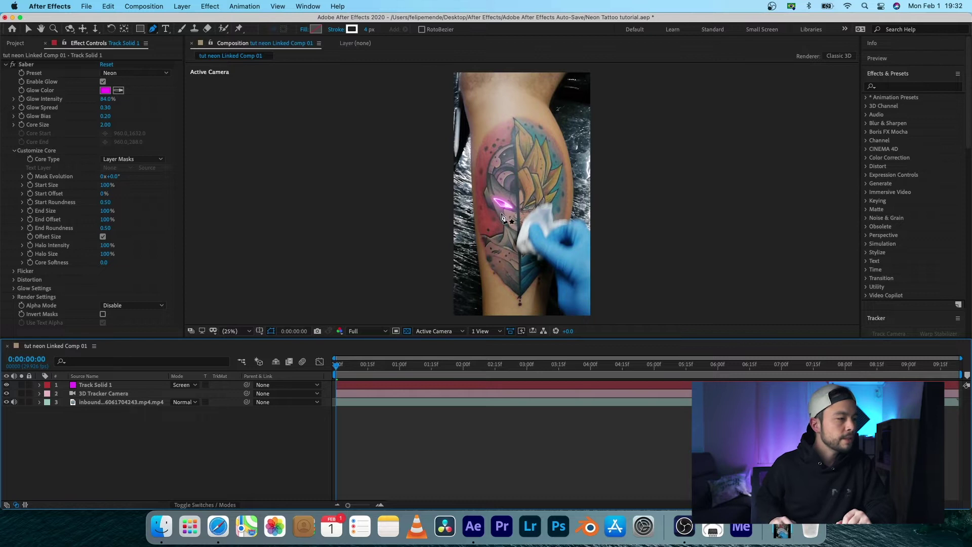
key("space")
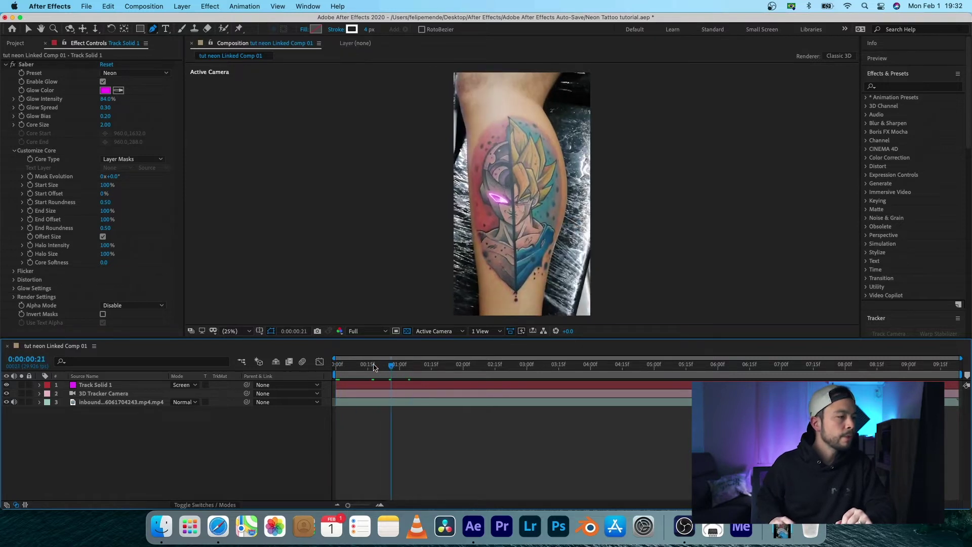
key("space")
left_click(120, 388)
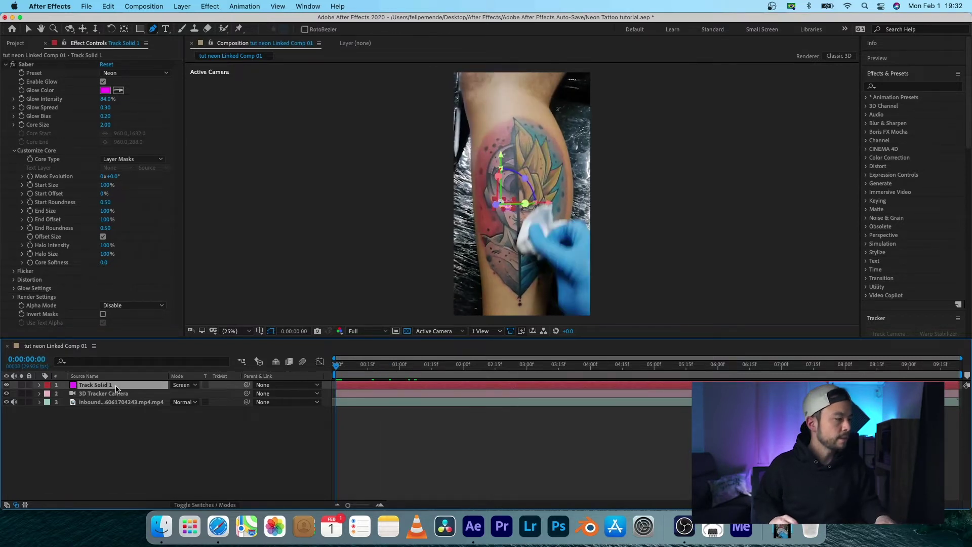
Step: Keyframe Track Solid 1's Opacity at 0% on frame 0 and 100% on frame 6
key("t")
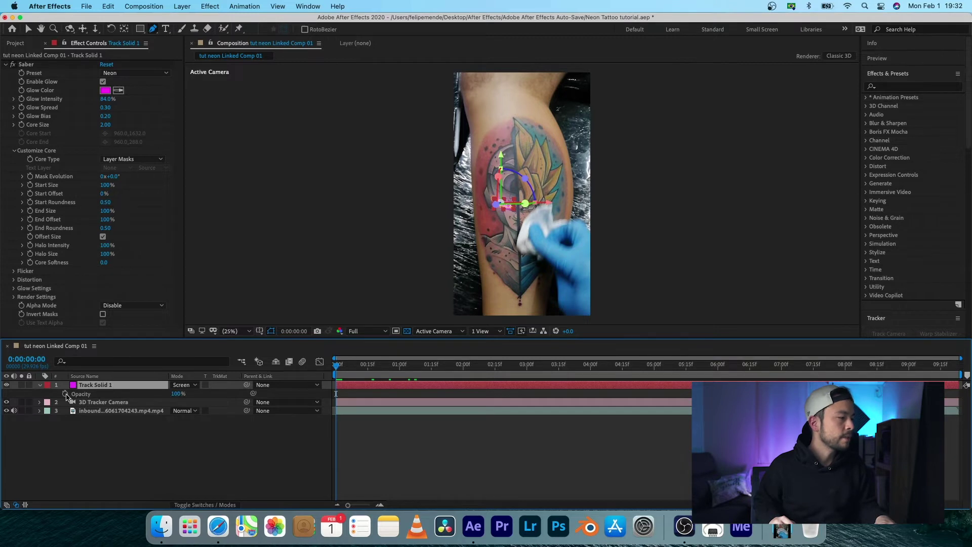
left_click(65, 393)
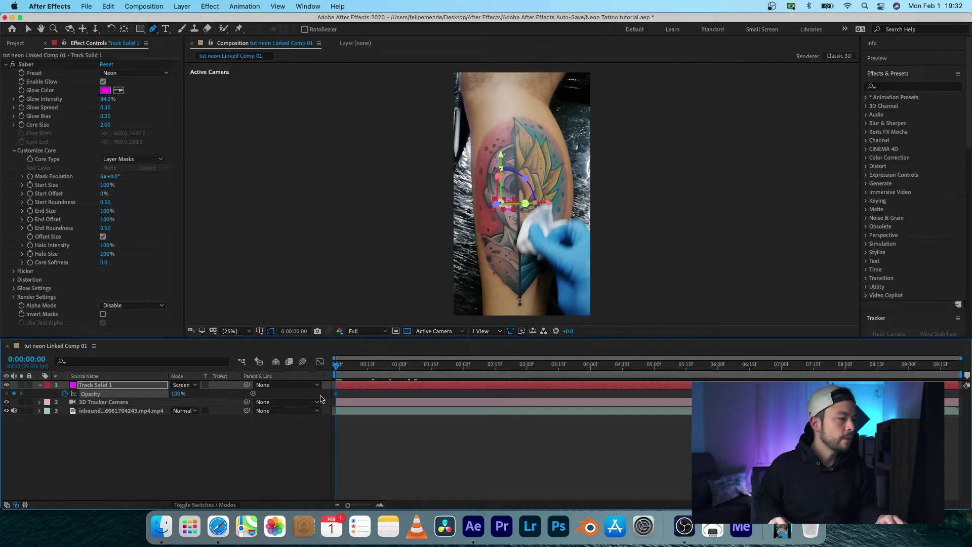
left_click(176, 393)
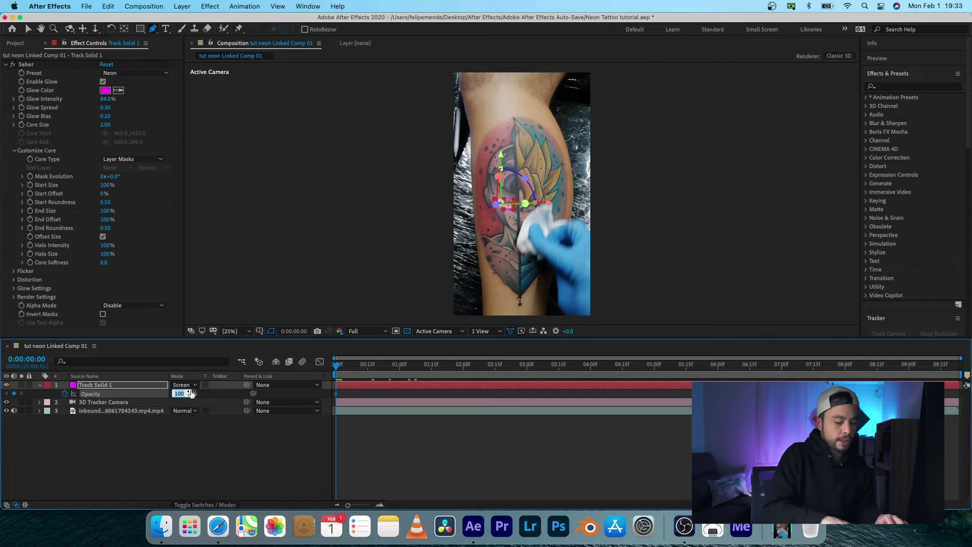
type("0")
key("Return")
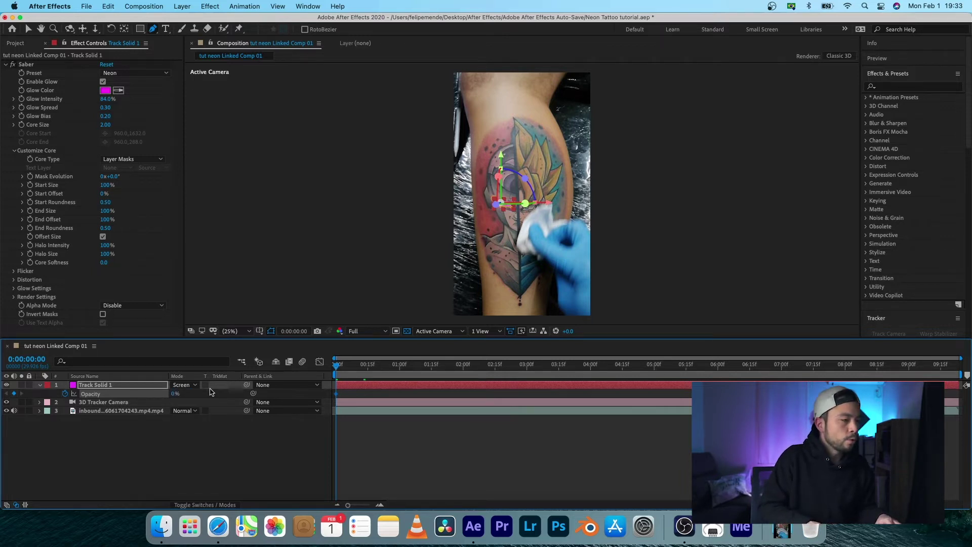
key("space")
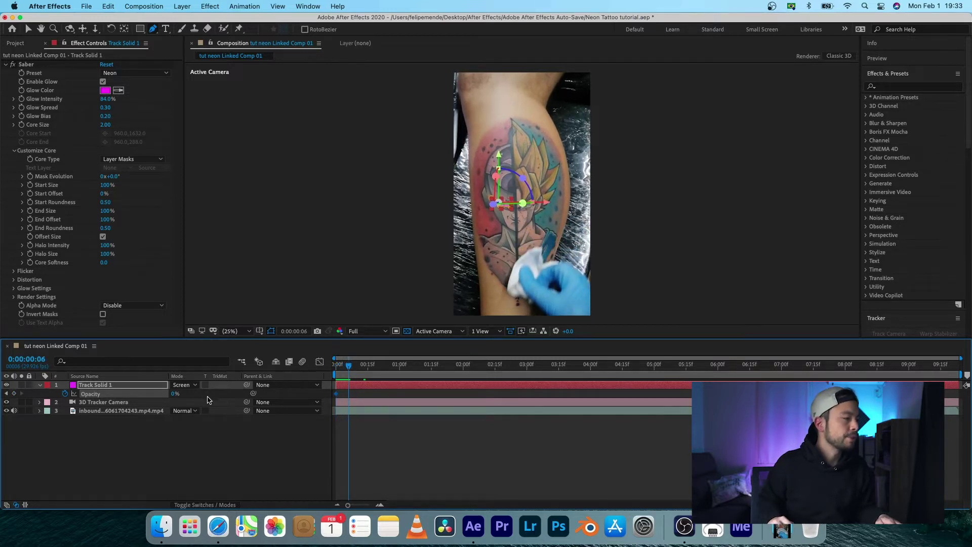
left_click(176, 393)
type("100")
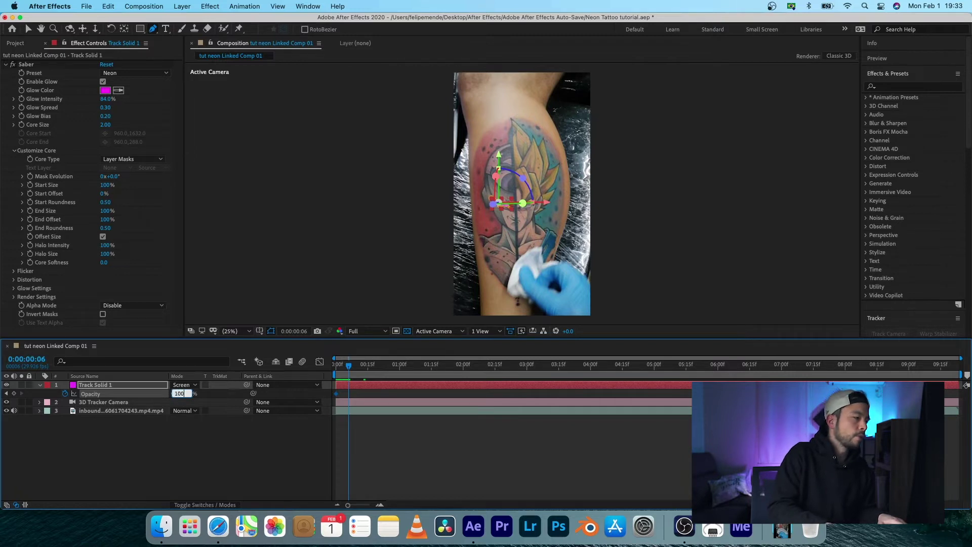
key("Return")
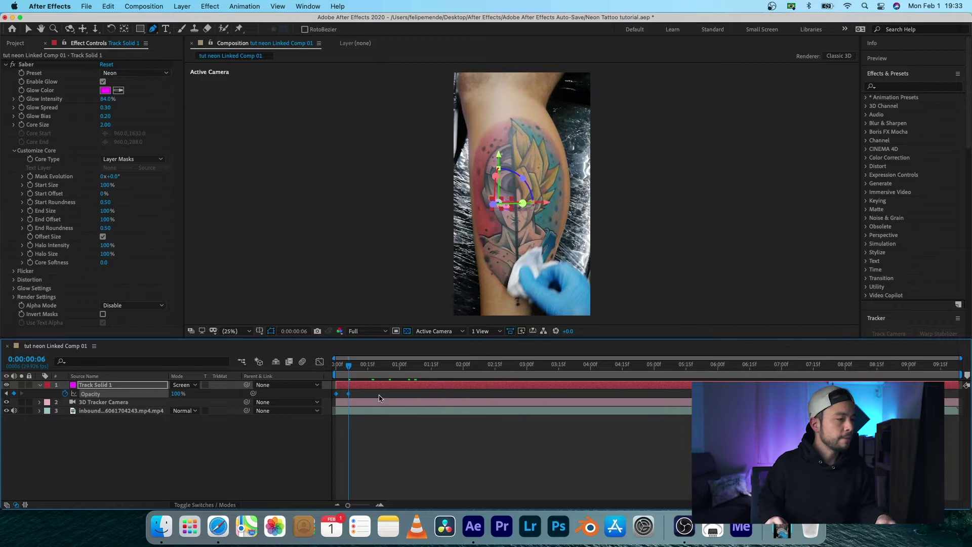
Step: Paste the off/on opacity keyframe pair at frames 12 and 24
left_click_drag(349, 369, 361, 369)
key("cmd+v")
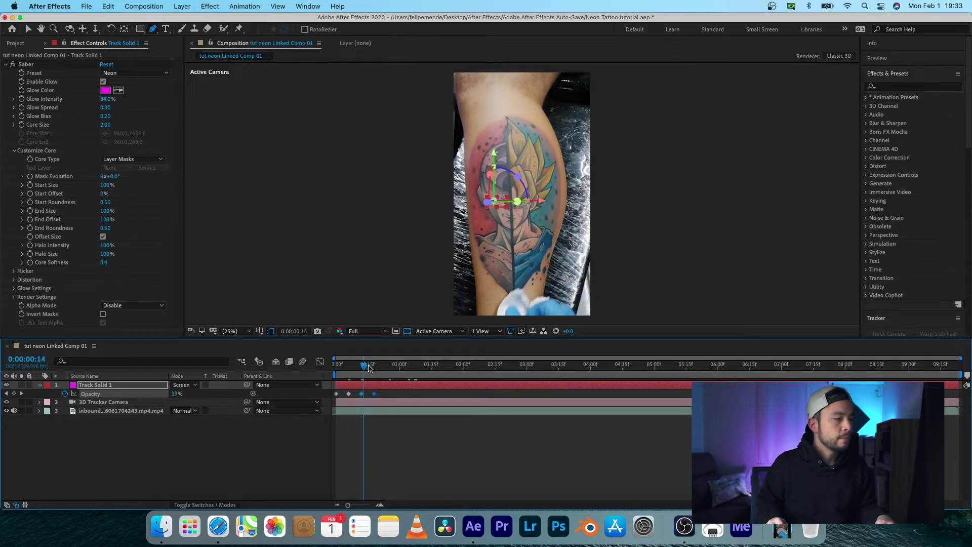
left_click_drag(365, 368, 388, 368)
key("super+v")
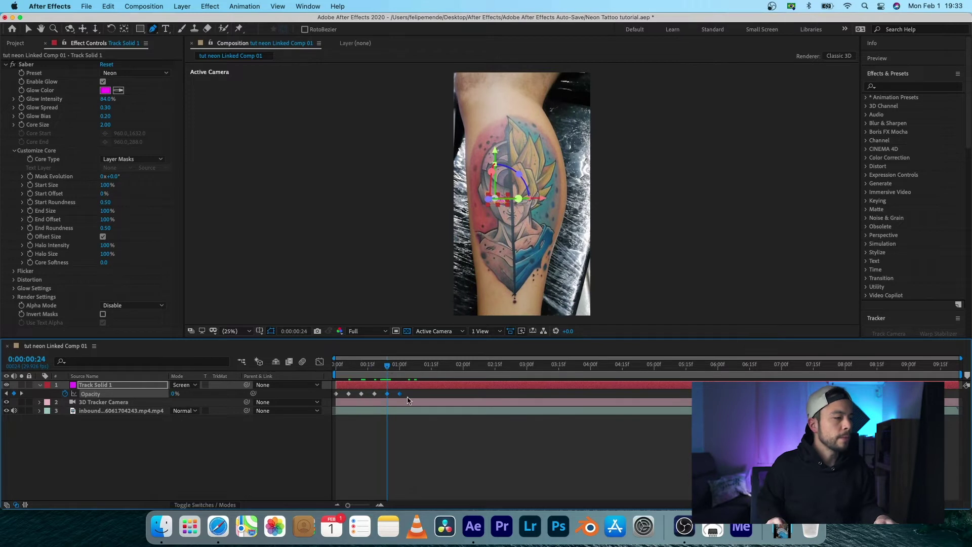
Step: Preview the flicker and add a final 0% Opacity keyframe around 1:06
key("space")
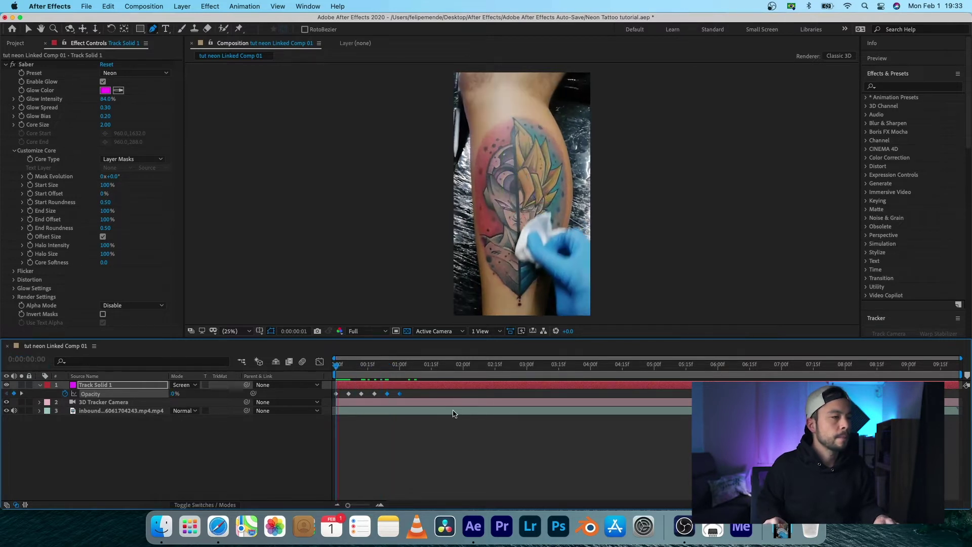
left_click(411, 374)
left_click(412, 374)
left_click(178, 393)
type("00")
key("Return")
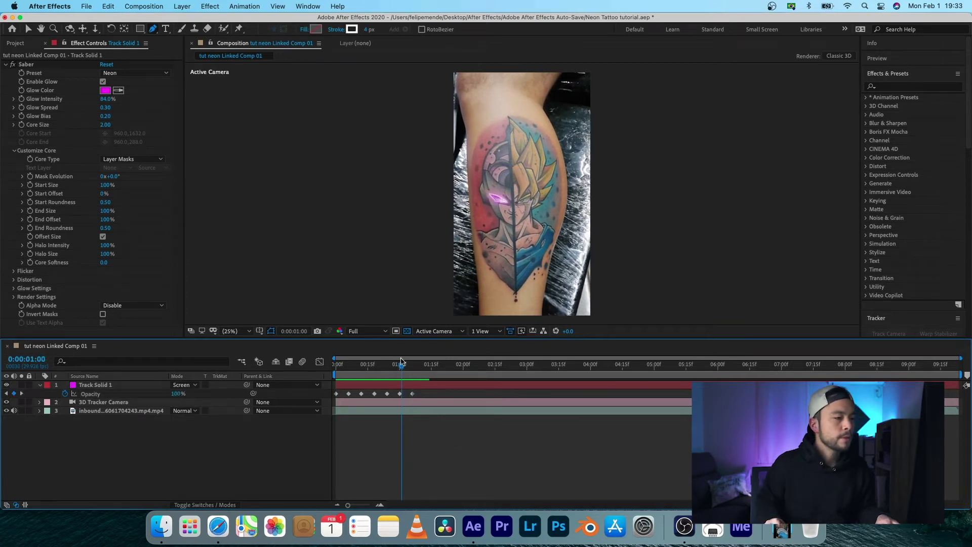
mouse_move(414, 359)
left_mouse_down()
mouse_move(404, 359)
mouse_move(416, 358)
left_mouse_up()
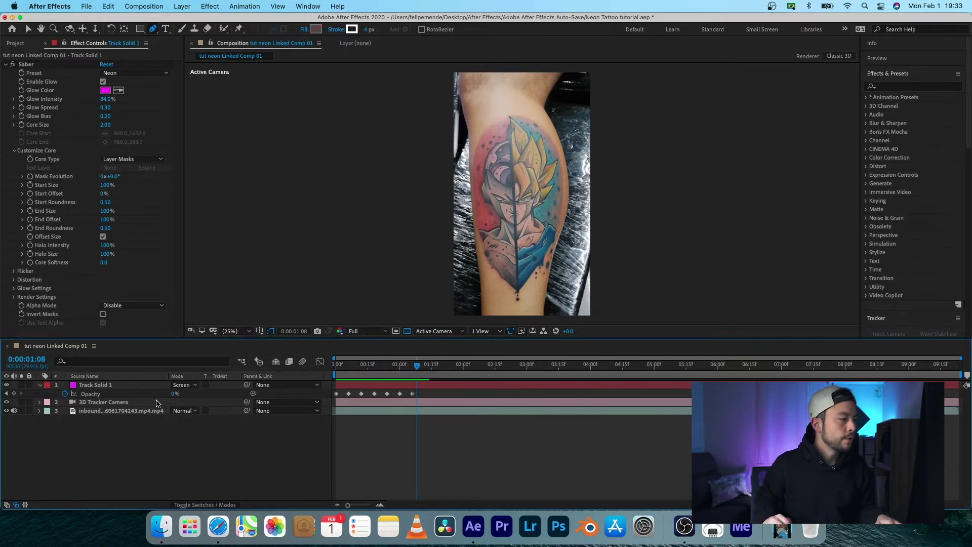
left_click(123, 411)
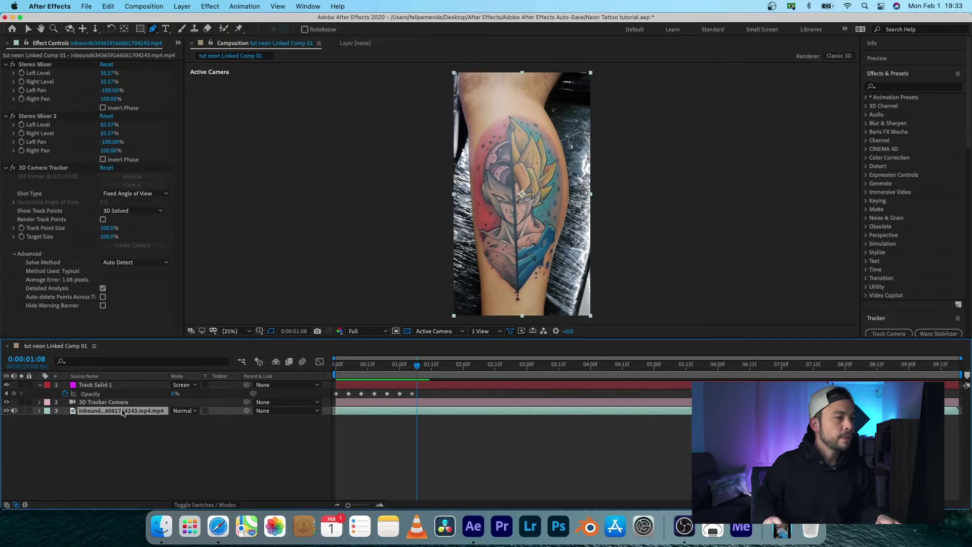
Step: Create a solid attached to a camera-tracked point on the tattoo
left_click(39, 168)
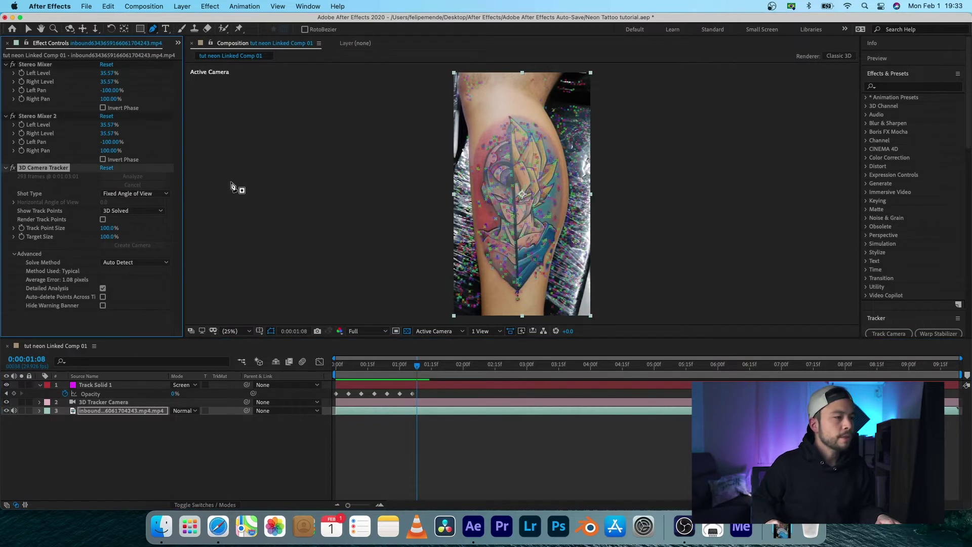
key("v")
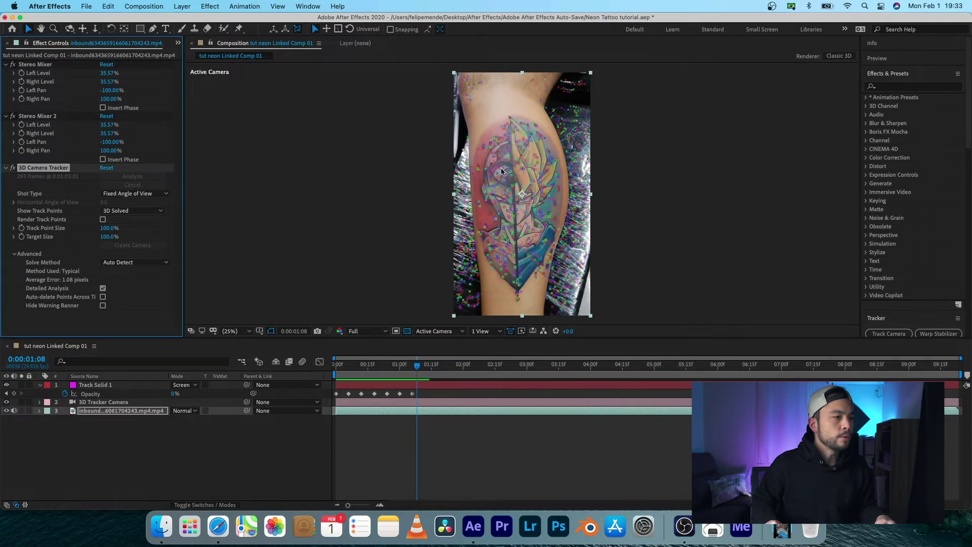
right_click(502, 165)
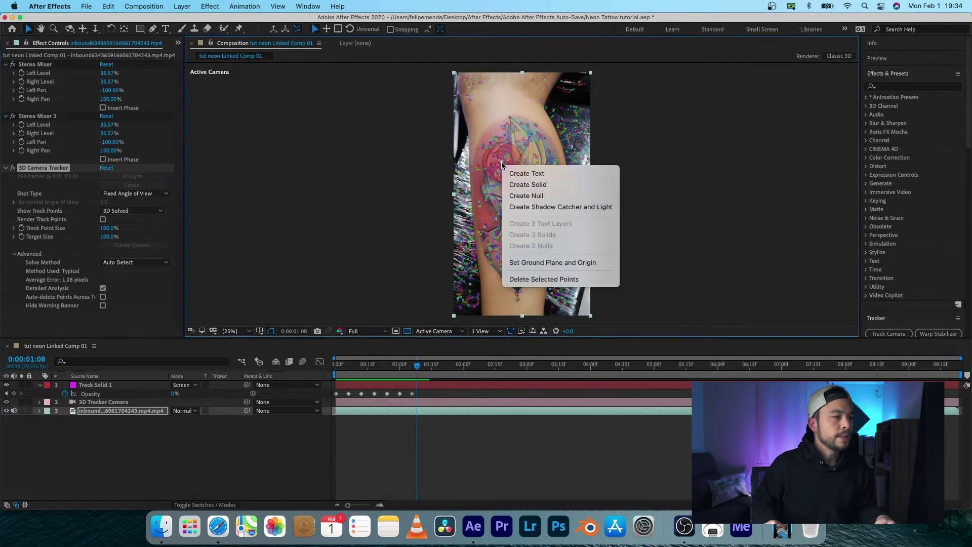
left_click(541, 185)
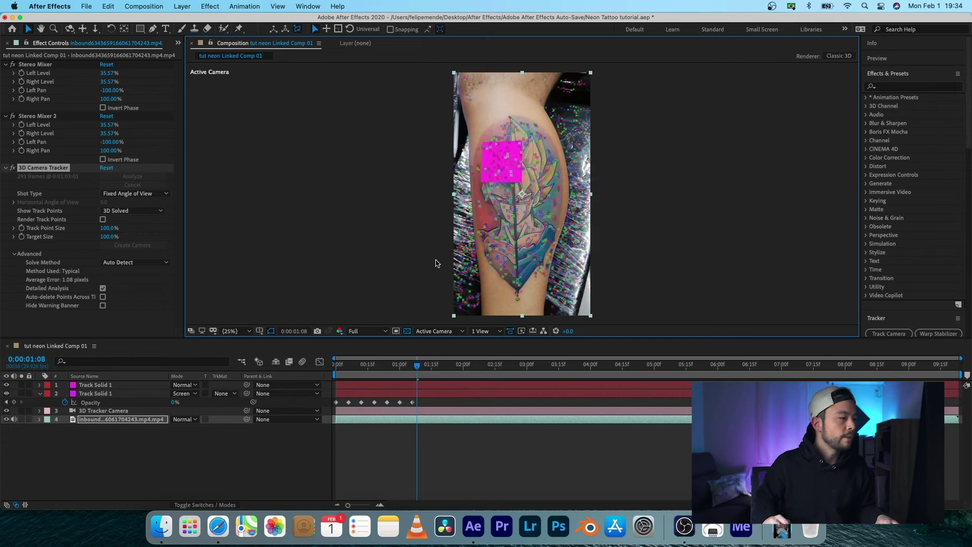
Step: Scale the new magenta Track Solid 1 up to 207%
left_click(141, 386)
key("s")
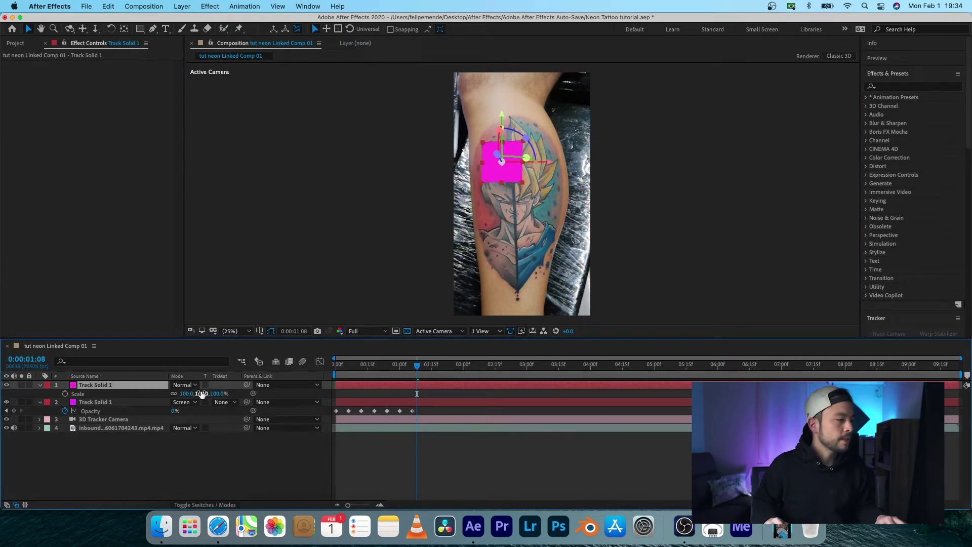
left_click_drag(185, 393, 261, 388)
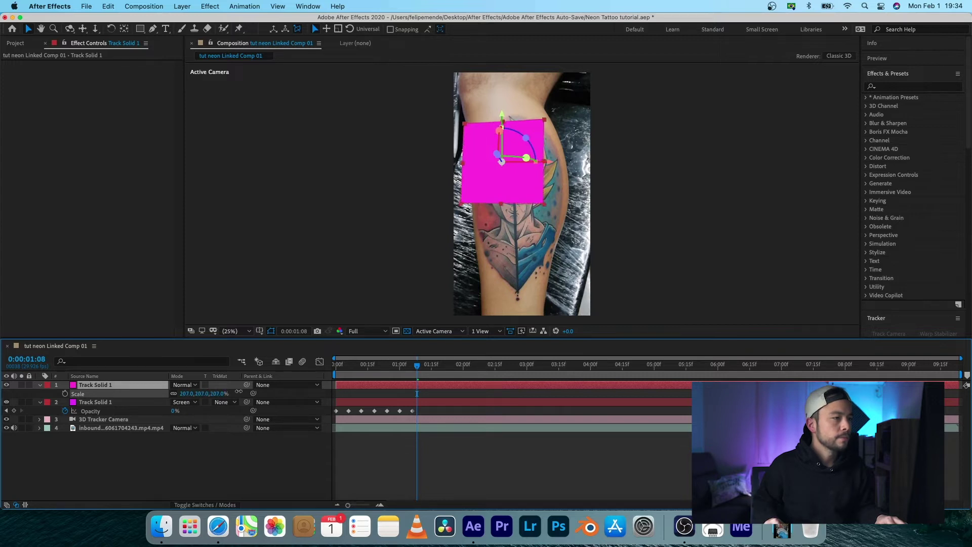
Step: Hide the new Track Solid 1 and frame the tattoo's eye and hair at 100% zoom for mask tracing
key("Return")
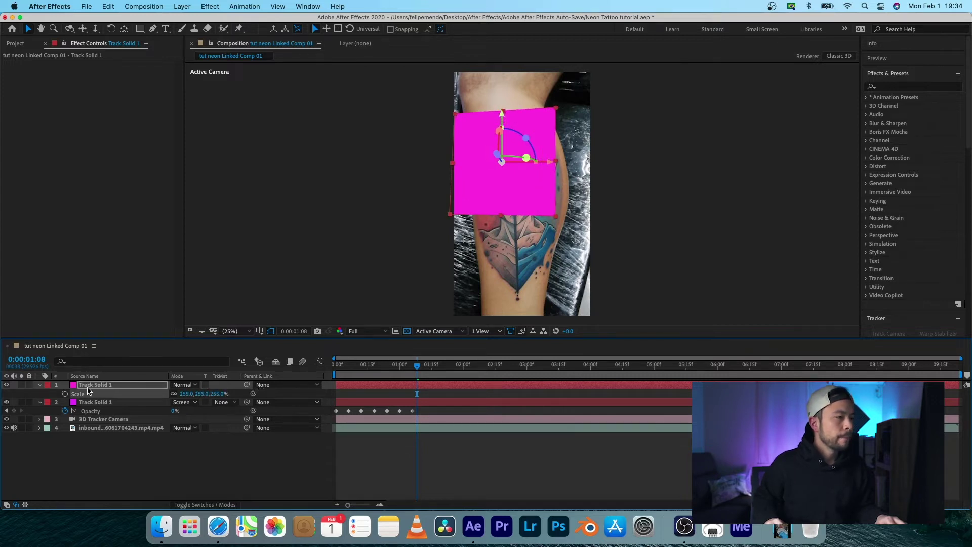
left_click(7, 385)
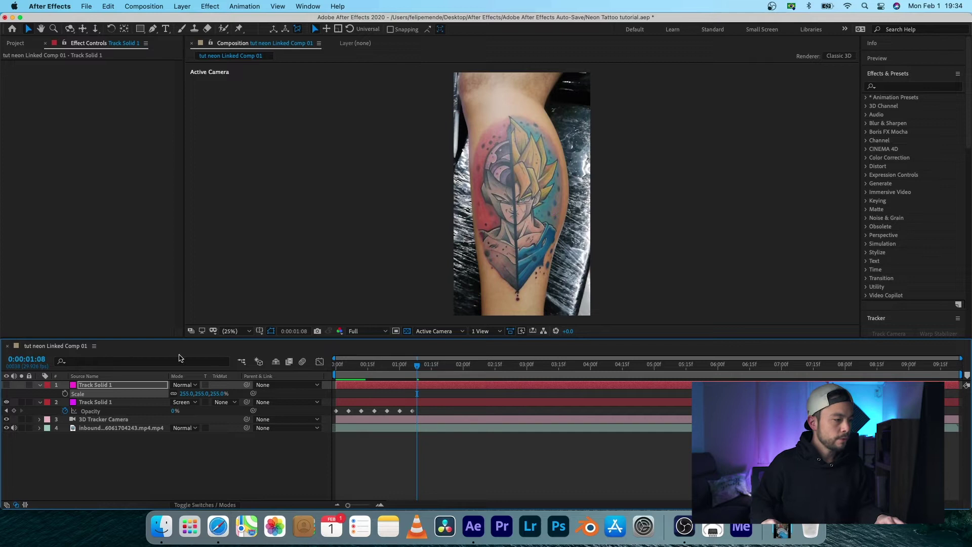
left_click(236, 333)
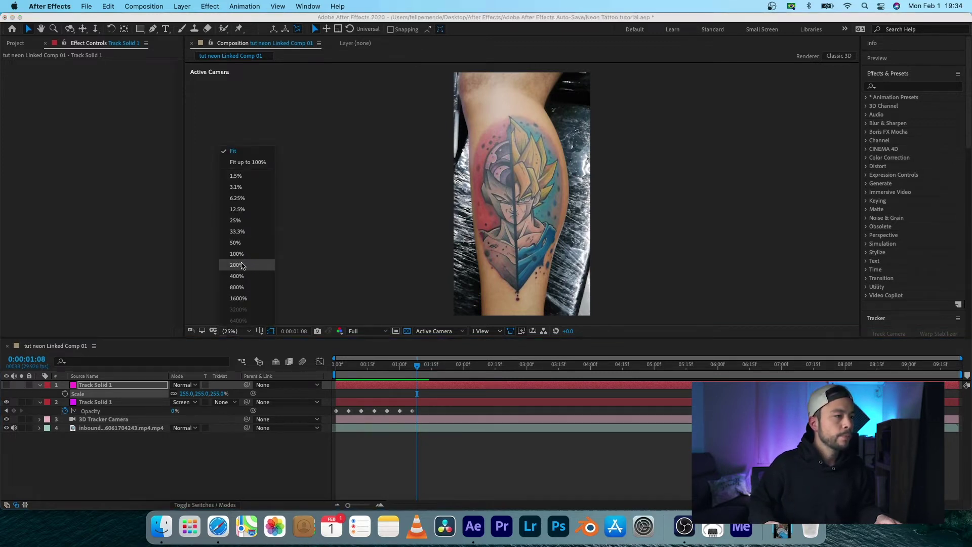
left_click(241, 265)
left_click(238, 331)
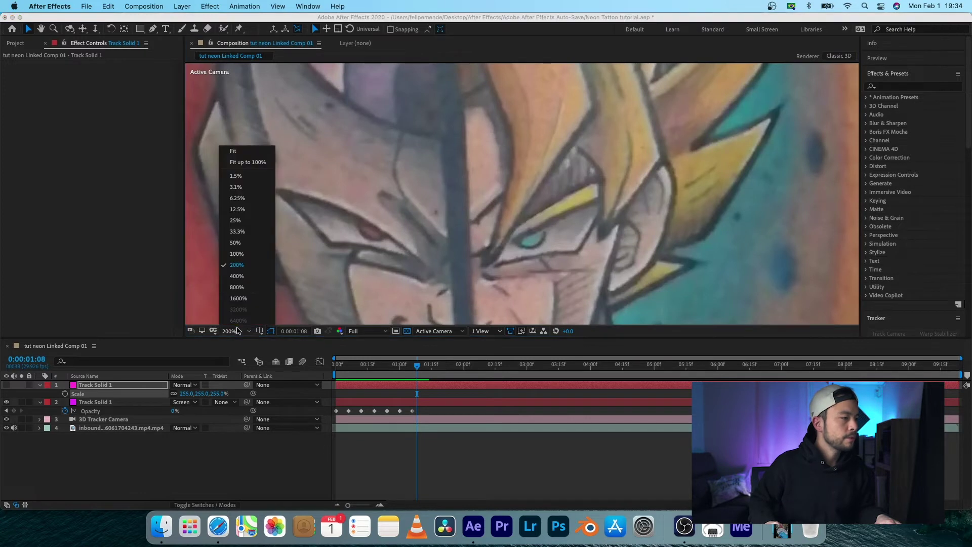
left_click(242, 256)
key("h")
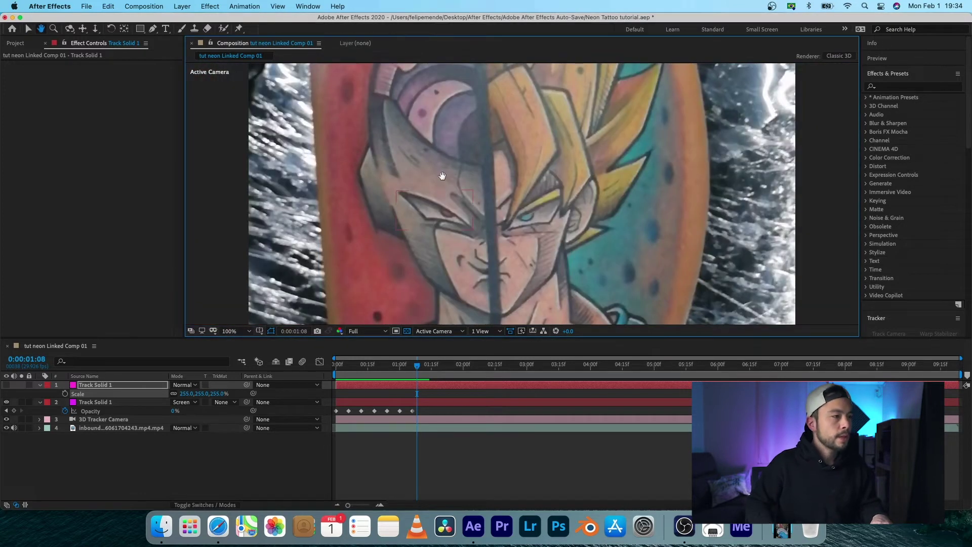
left_click_drag(438, 122, 471, 176)
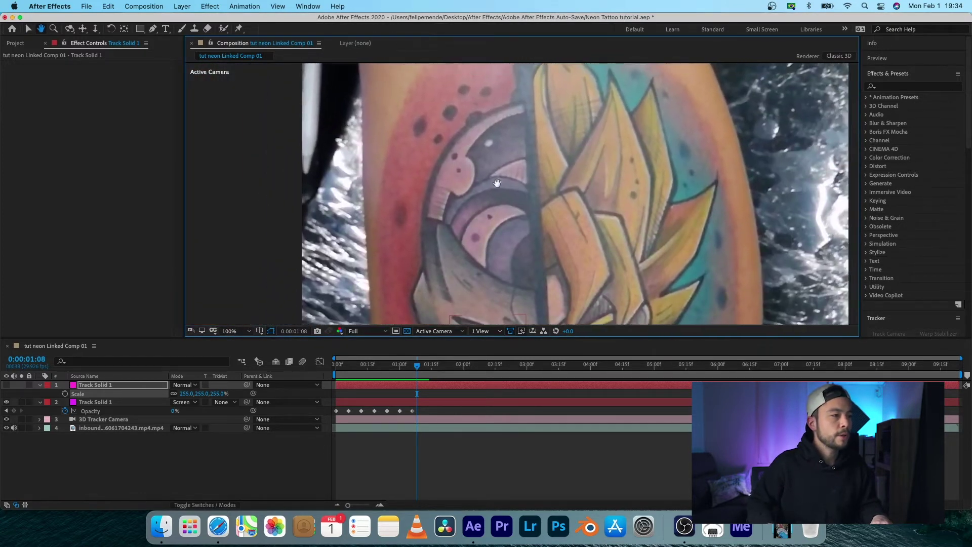
key("v")
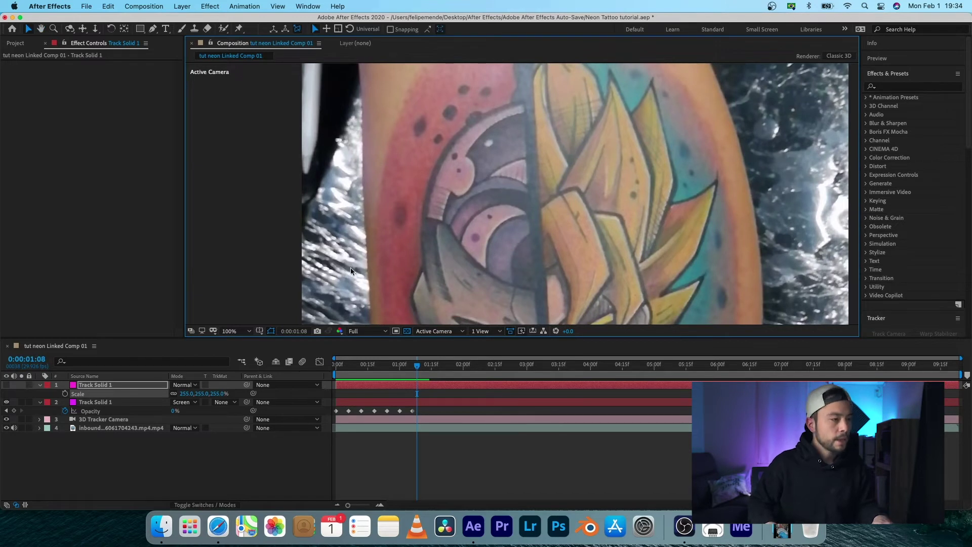
key("g")
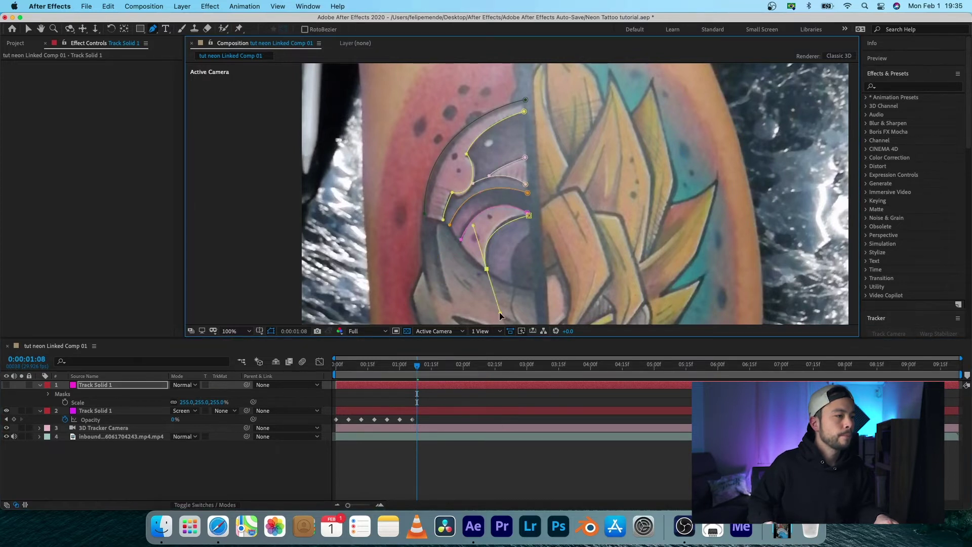
Step: Close the traced arc mask path and make the top magenta solid visible
left_click(466, 236)
key("v")
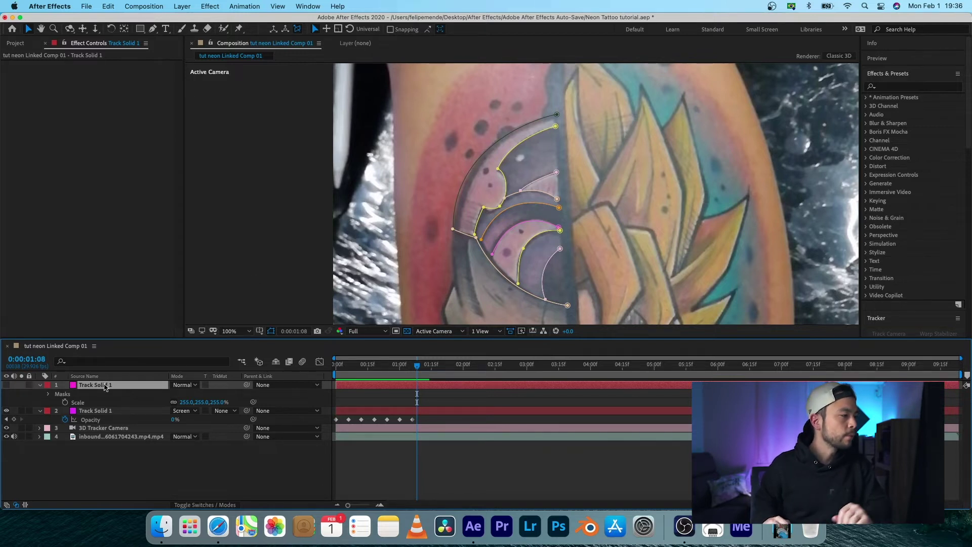
left_click(7, 384)
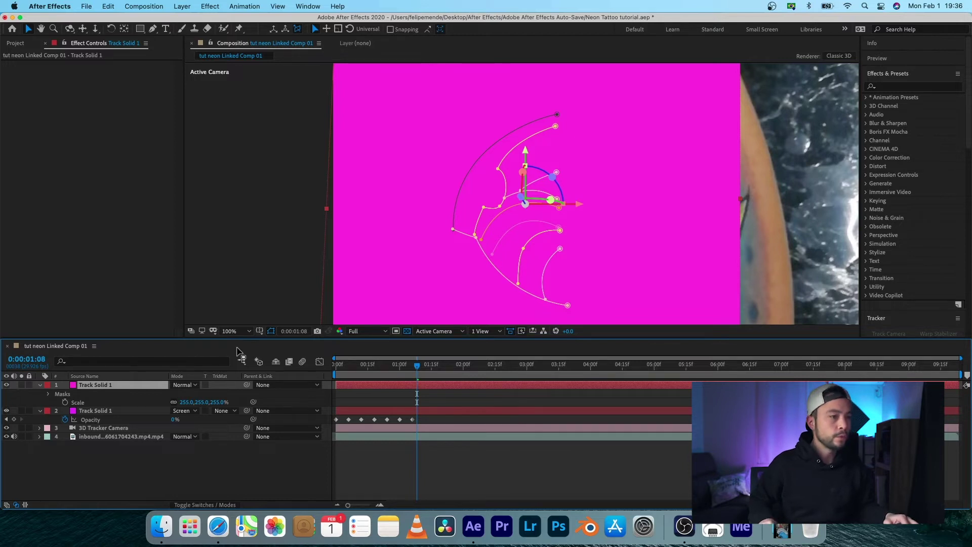
Step: Apply the Saber effect to the top Track Solid 1 through the quick effect search
key("ctrl+space")
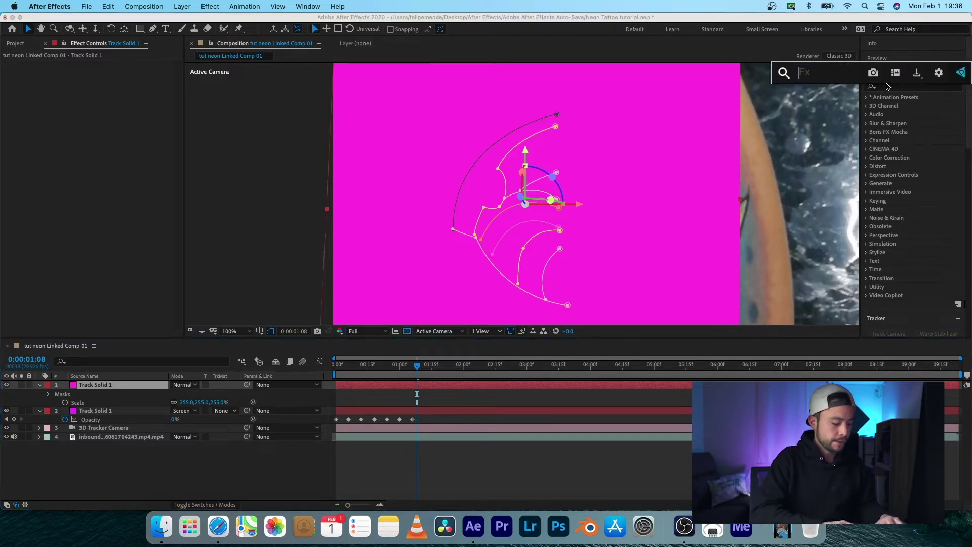
type("saber")
key("Return")
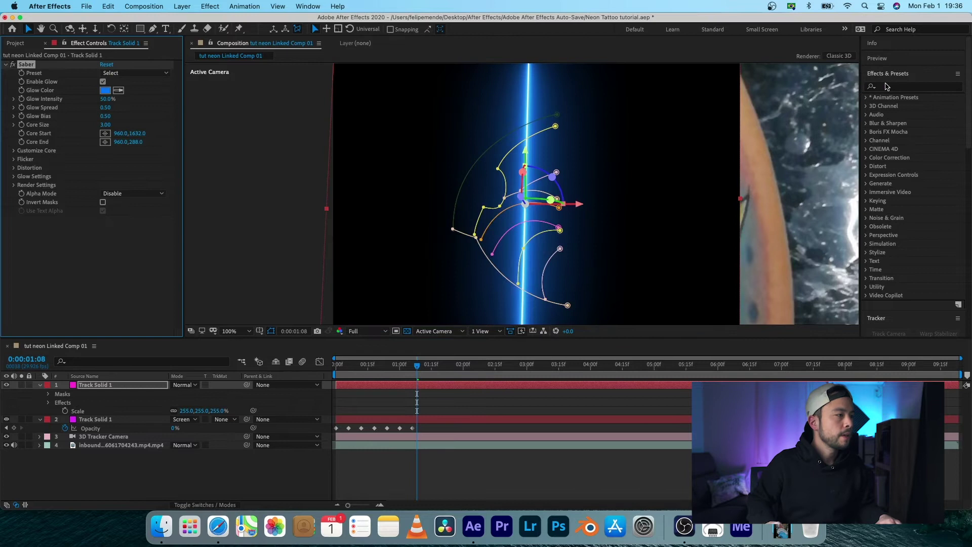
Step: Set the top solid's blend mode to Screen
left_click(182, 391)
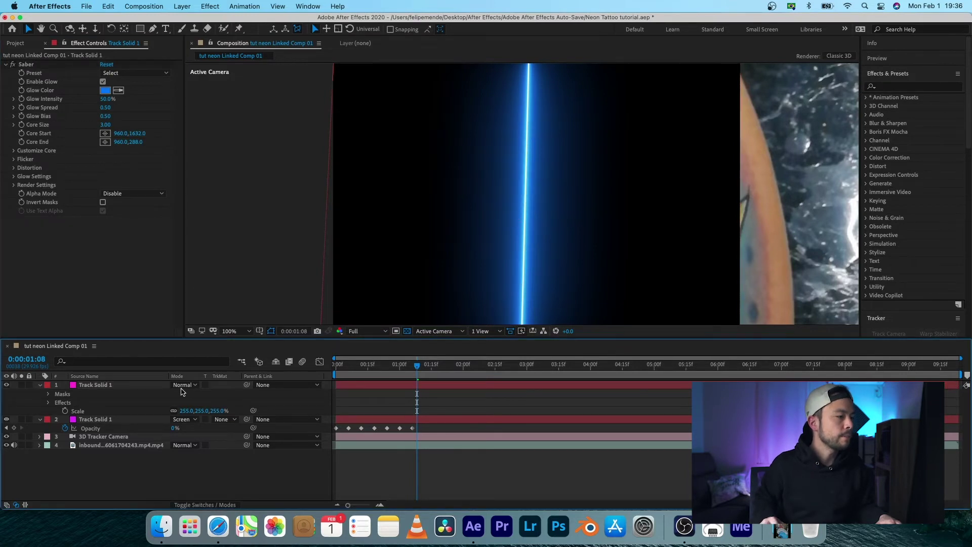
left_click(181, 388)
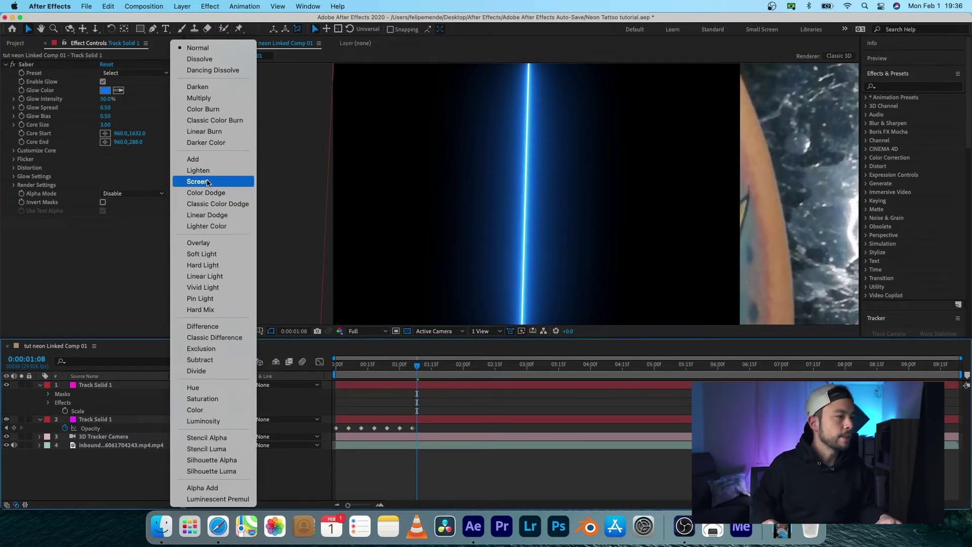
left_click(212, 181)
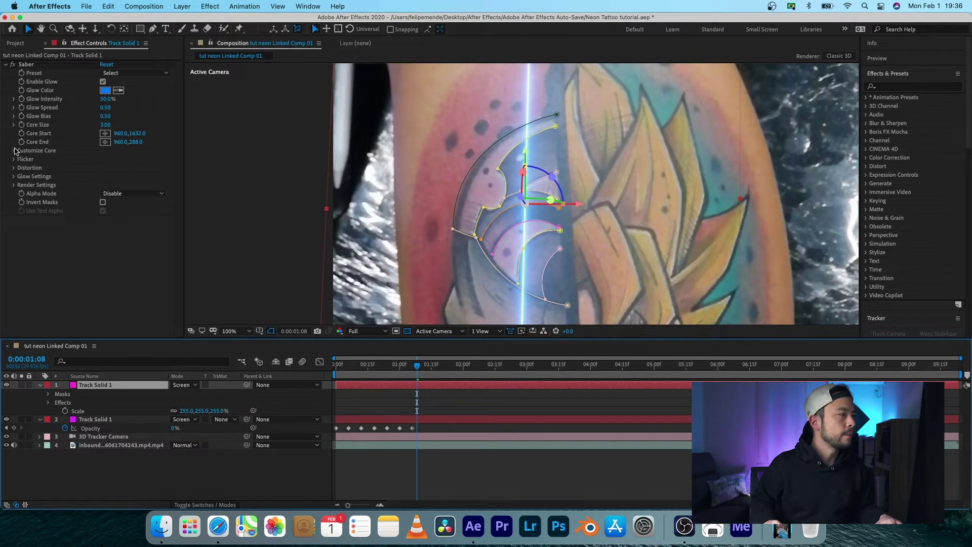
left_click(114, 73)
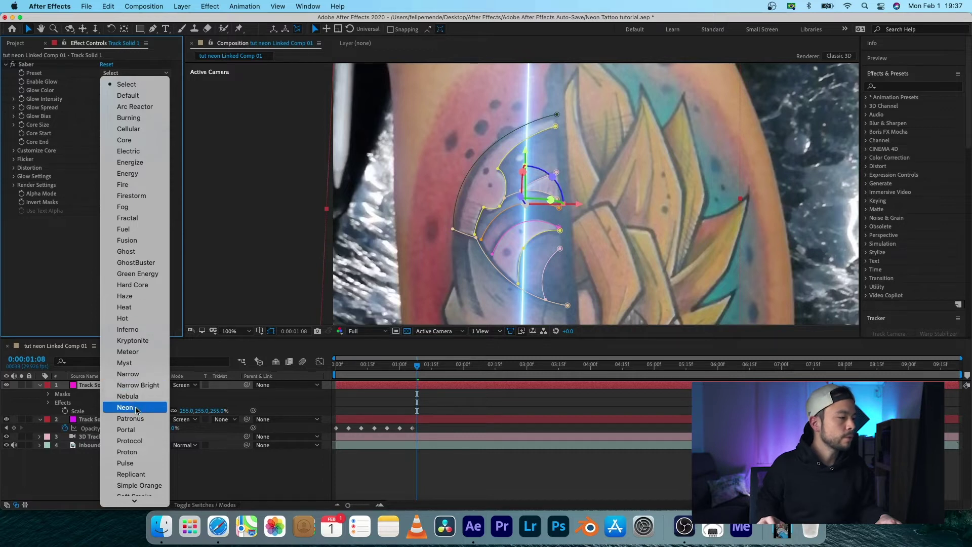
Step: Apply the Neon Saber preset and check the lower solid's glow colour value
left_click(135, 408)
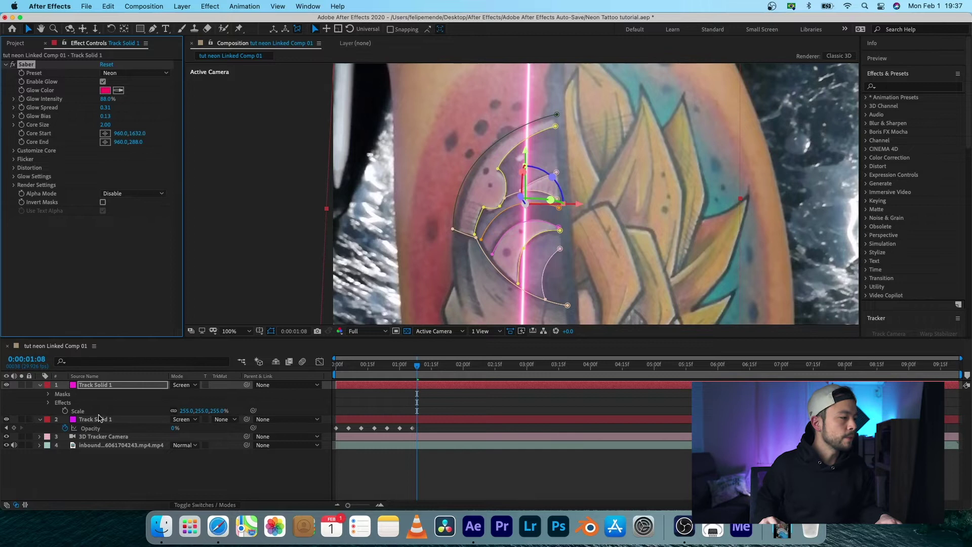
left_click(96, 420)
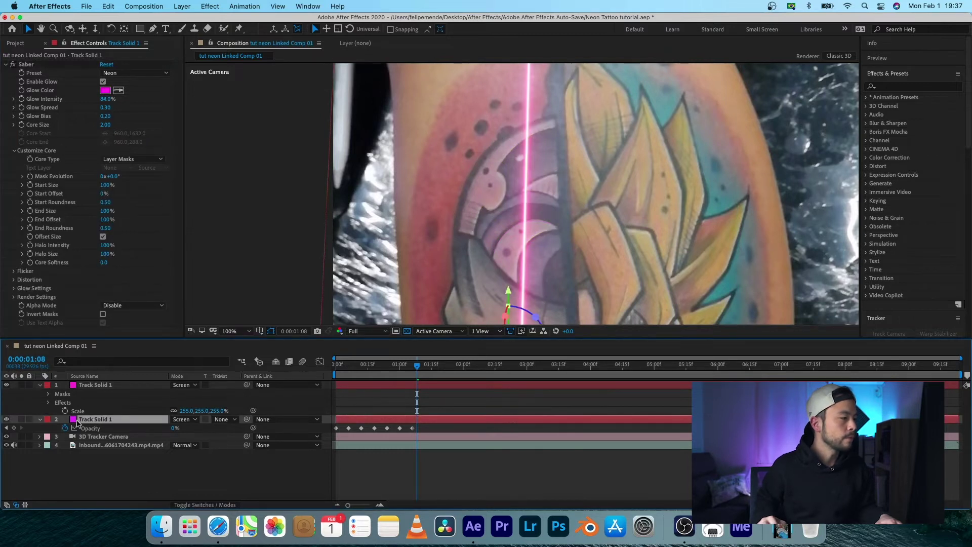
left_click(105, 91)
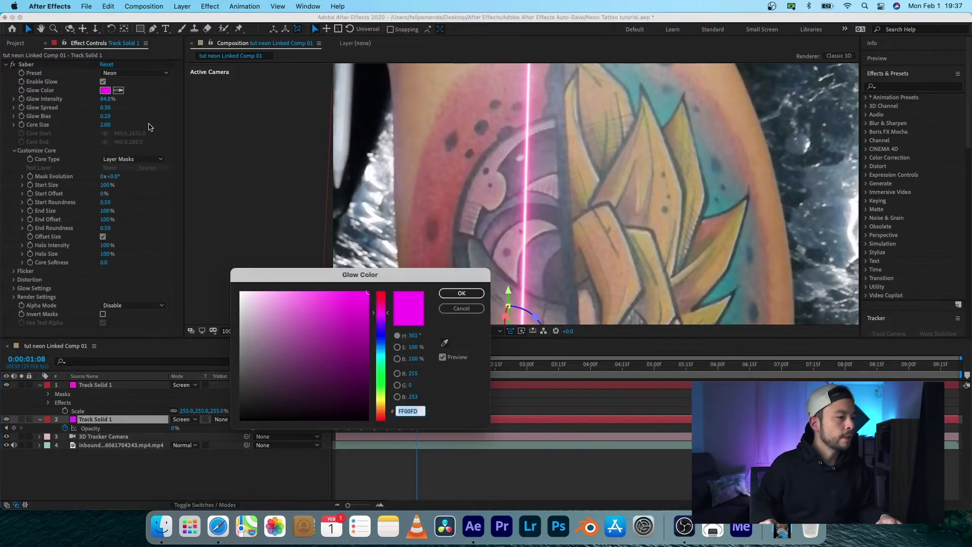
left_click(466, 309)
Step: Set the top solid's Saber glow colour to magenta FF00FF
left_click(132, 386)
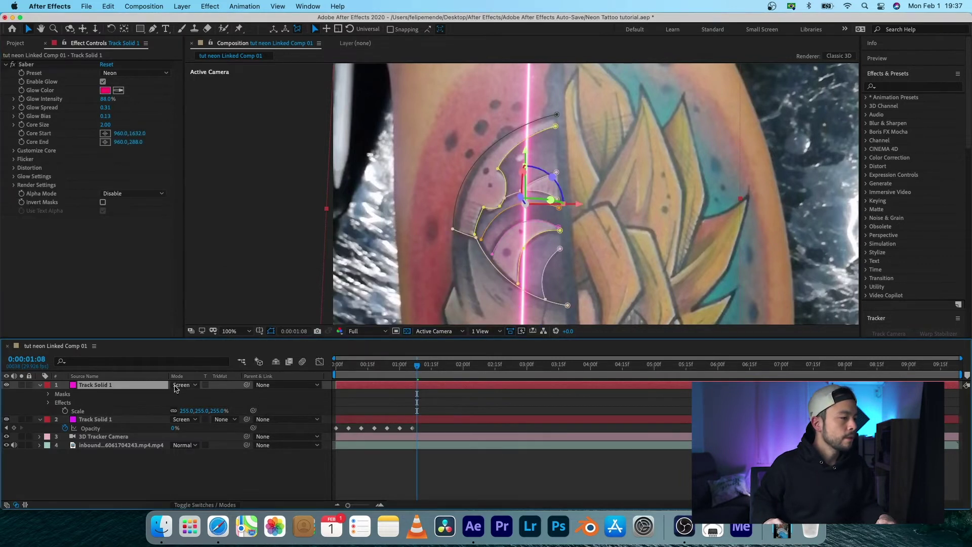
left_click(105, 90)
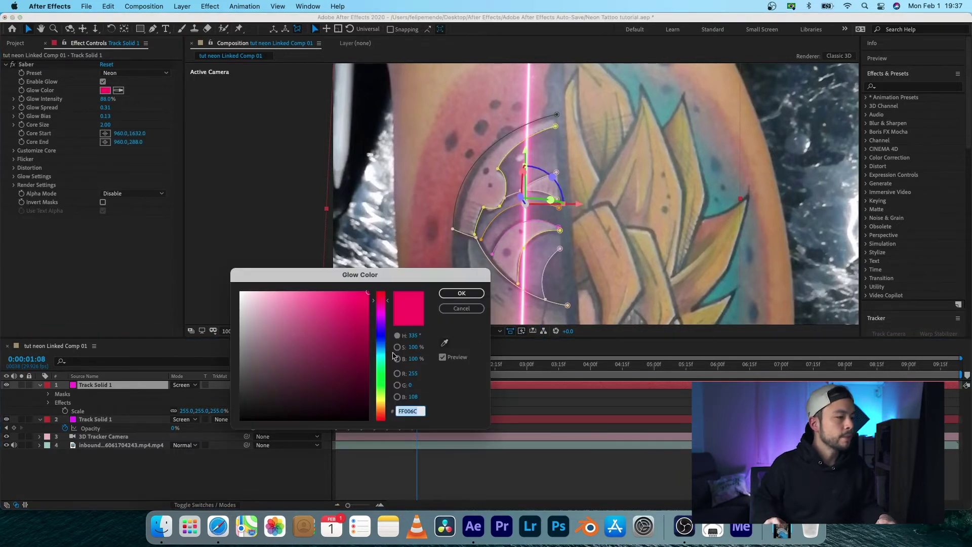
type("FF00FF")
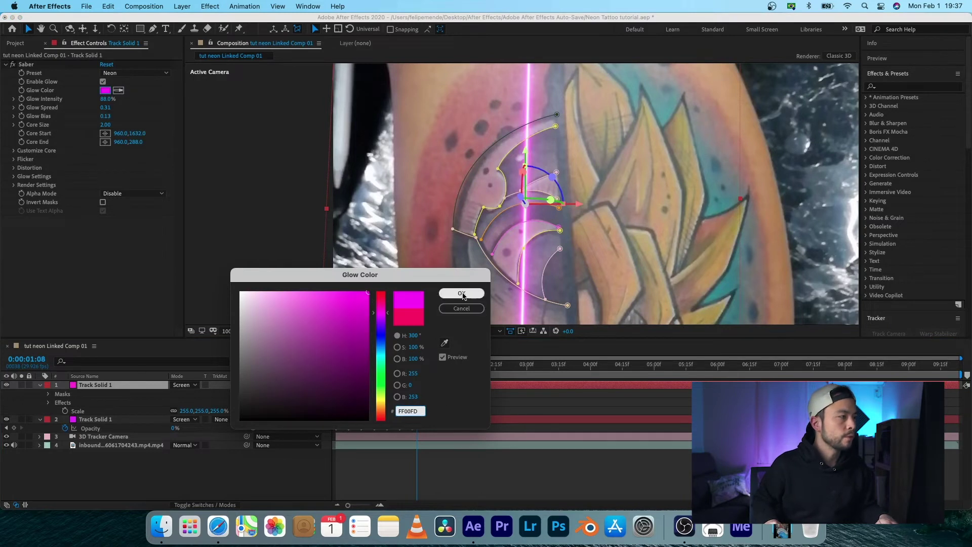
left_click(461, 293)
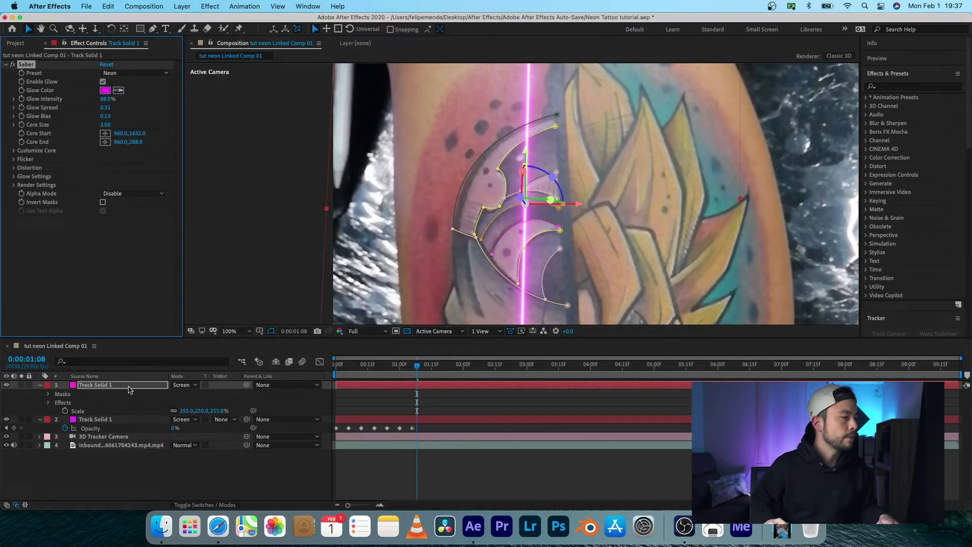
Step: Set the Saber Customize Core type to Layer Masks
left_click(13, 151)
left_click(132, 158)
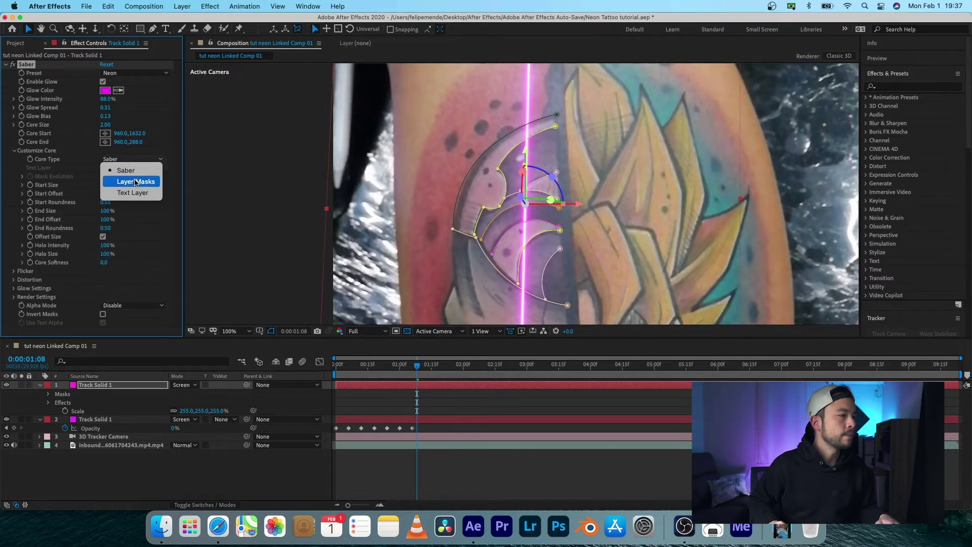
left_click(136, 181)
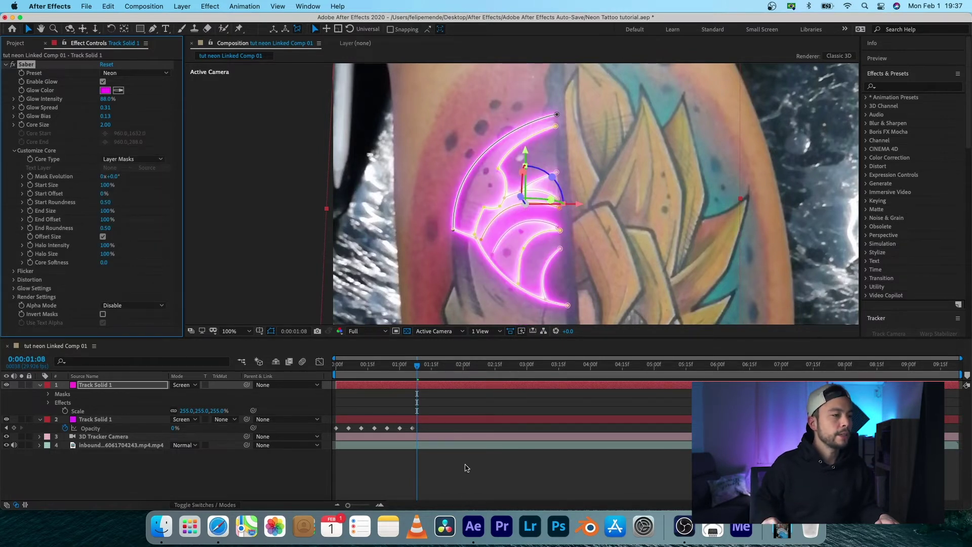
Step: Preview the neon arcs on the whole leg at 25% zoom, then return to 100%
left_click(243, 332)
left_click(248, 148)
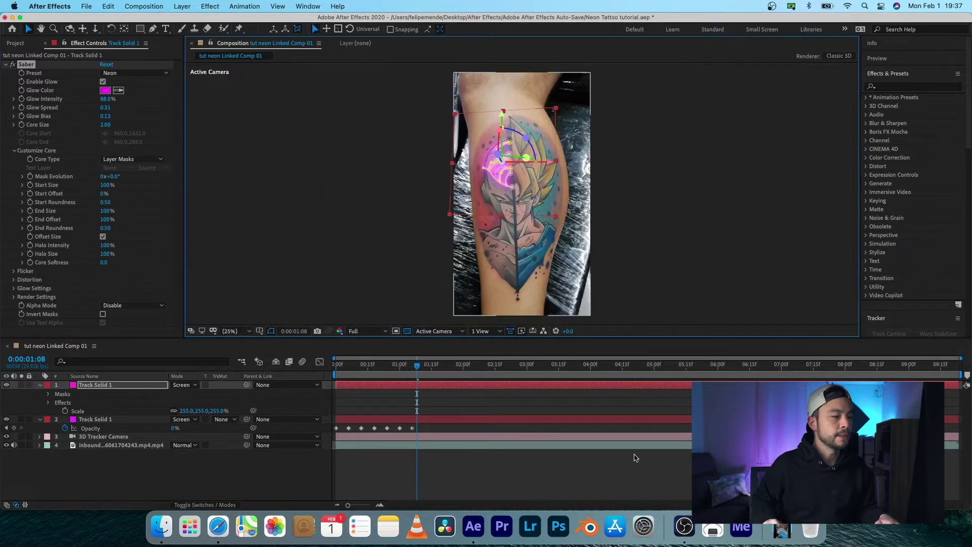
left_click(558, 480)
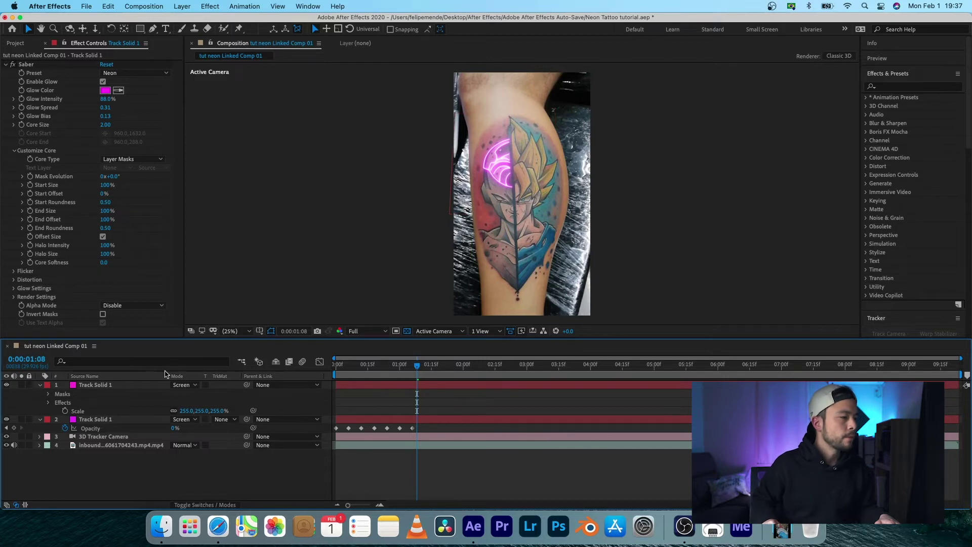
left_click(391, 385)
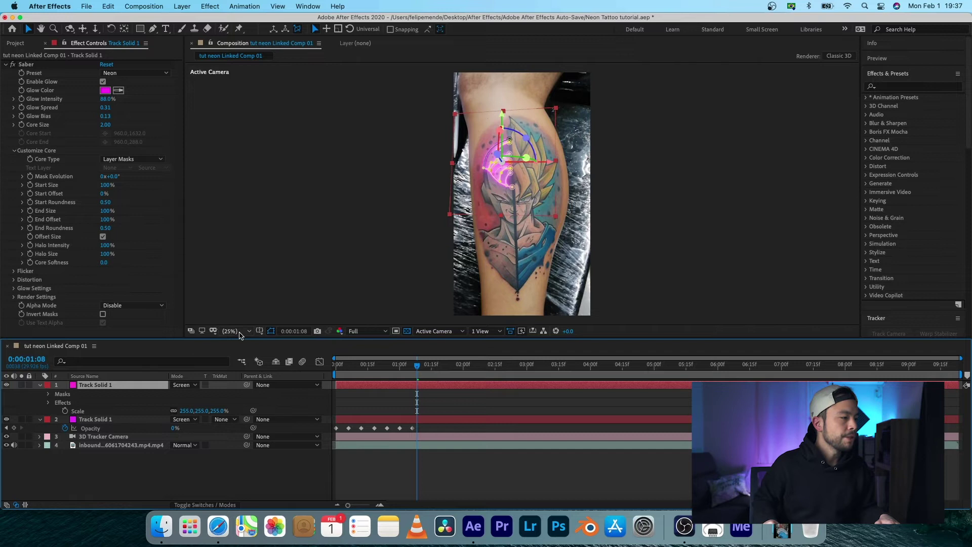
left_click(240, 334)
left_click(242, 254)
Step: At 0:00:01:05, keyframe Saber End Offset and lower it from 100% to 0%
key("h")
left_click_drag(449, 181, 535, 306)
key("v")
left_click_drag(414, 369, 413, 366)
key("h")
left_click_drag(506, 246, 500, 217)
key("v")
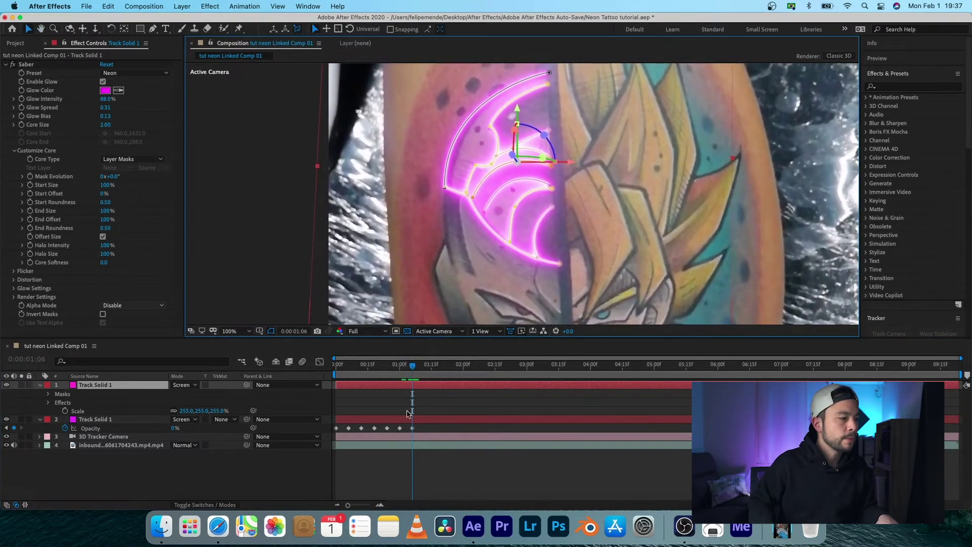
left_click_drag(412, 366, 412, 370)
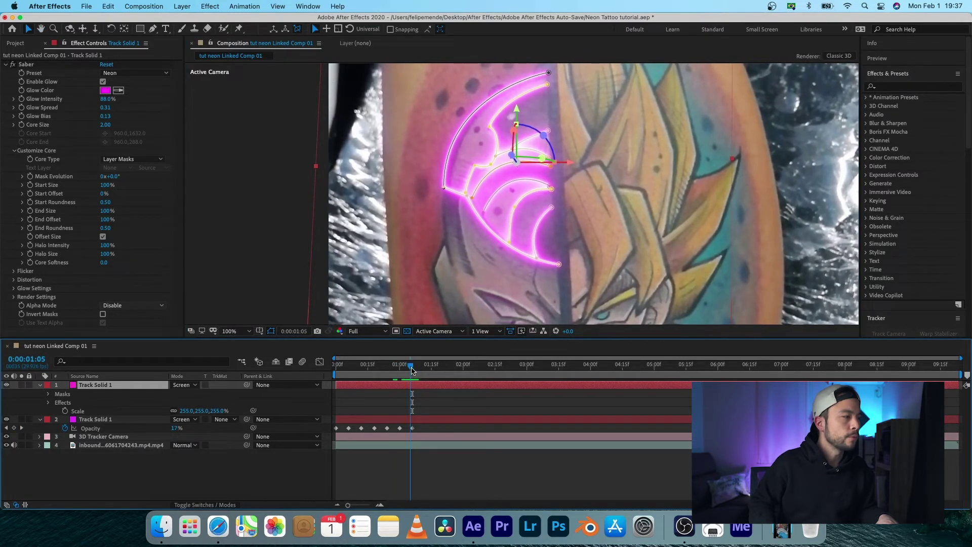
left_click(30, 221)
left_click_drag(103, 220, 37, 222)
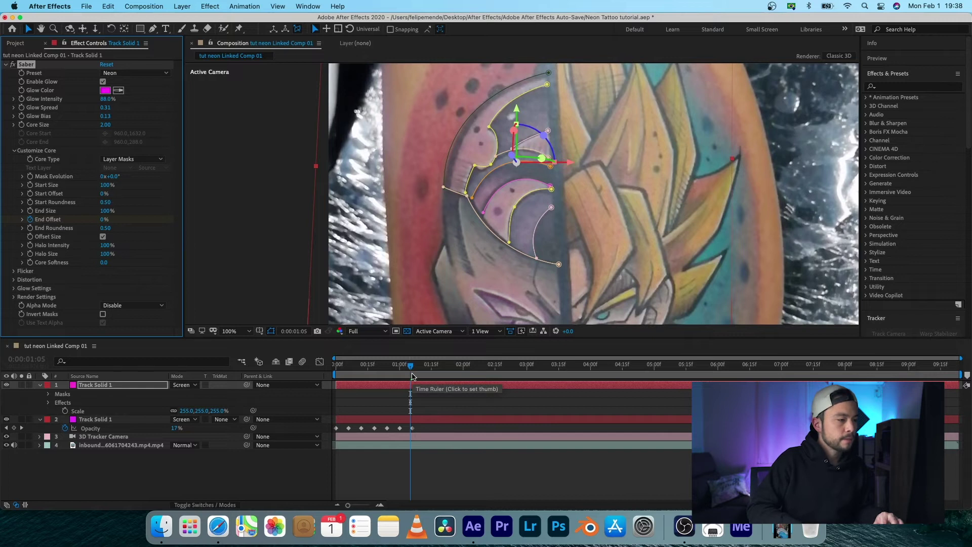
Step: Raise End Offset to 100% at 0:00:01:21, then scrub back from 0:00:01:05 to check the draw-on
key("space")
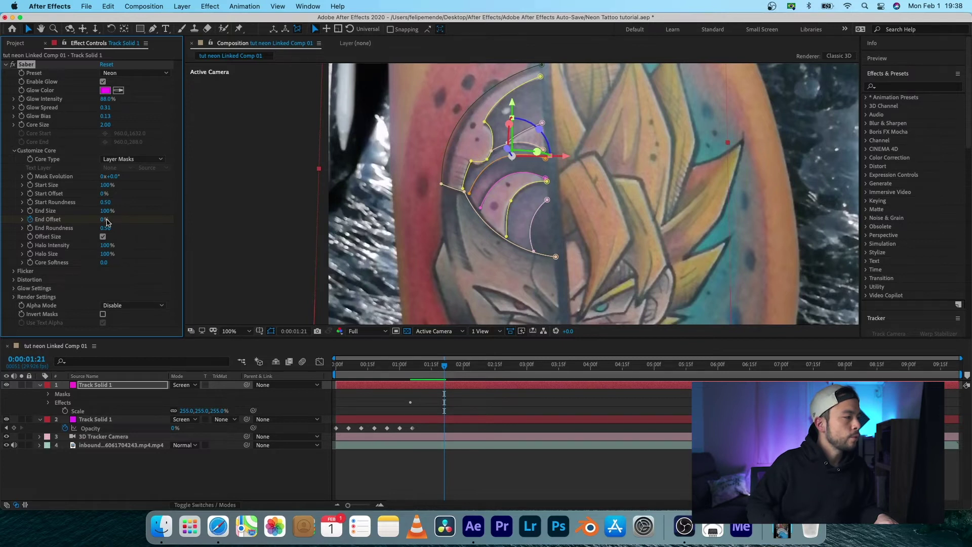
left_click_drag(103, 221, 210, 224)
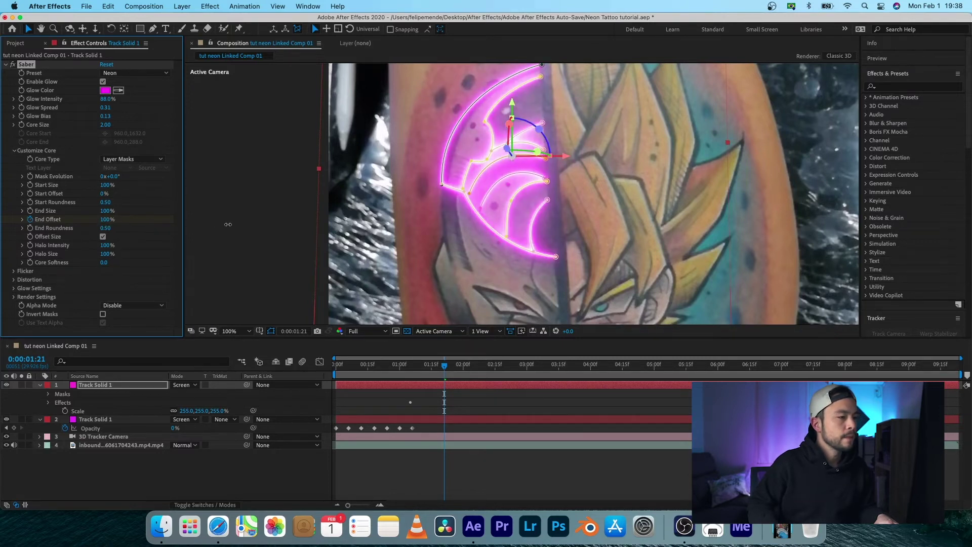
left_click(401, 371)
left_click_drag(402, 371, 410, 369)
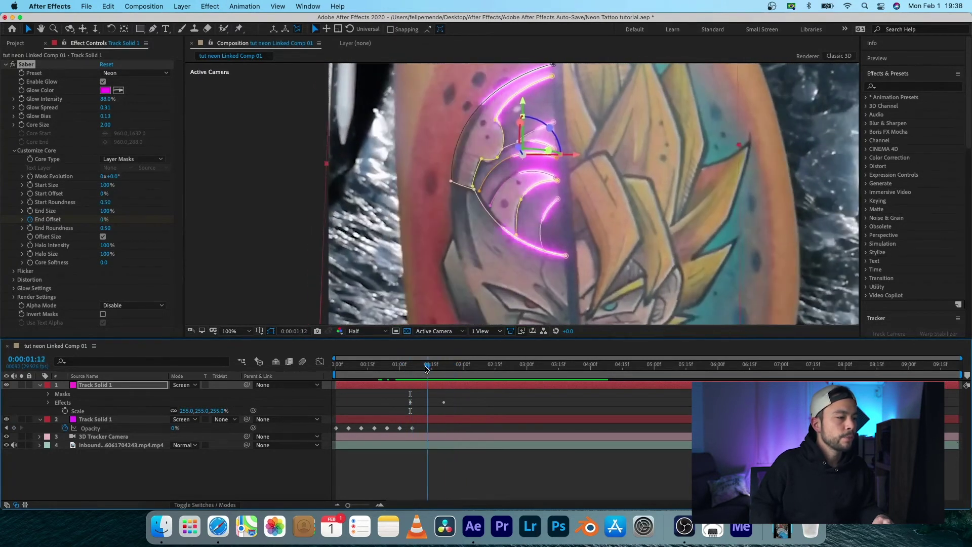
mouse_move(410, 368)
left_mouse_down()
mouse_move(420, 370)
mouse_move(410, 370)
left_mouse_up()
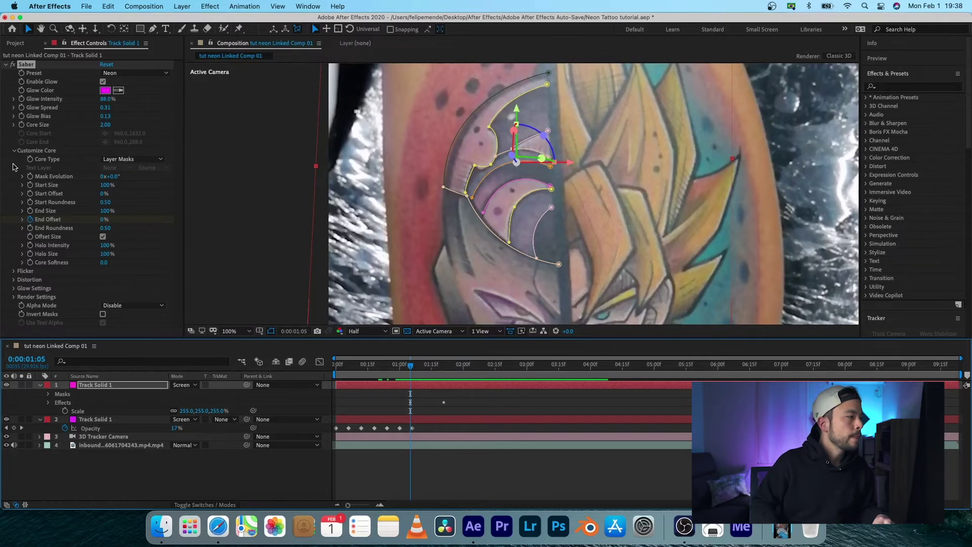
Step: Keyframe Saber Mask Evolution so it reaches 2 revolutions at 0:00:01:21
left_click(104, 179)
left_click(30, 177)
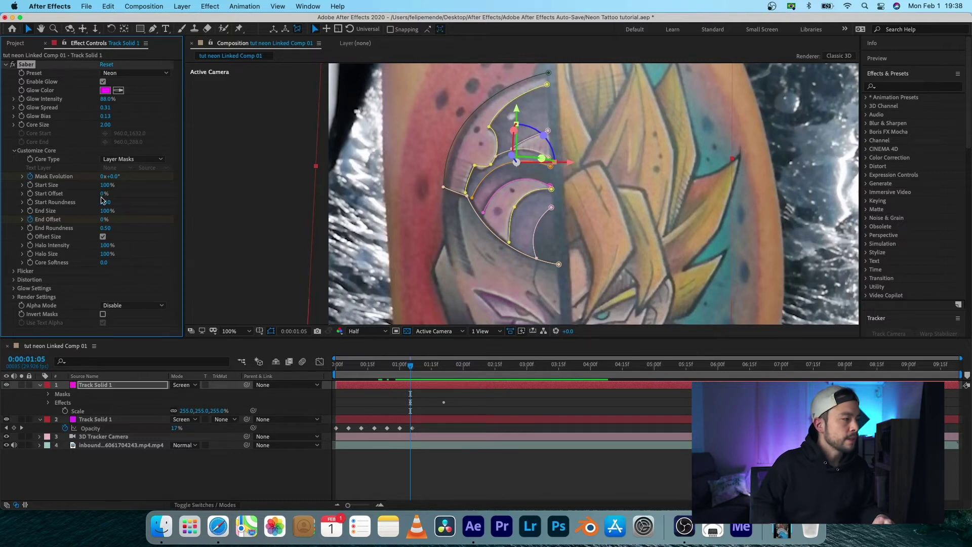
left_click_drag(419, 368, 444, 369)
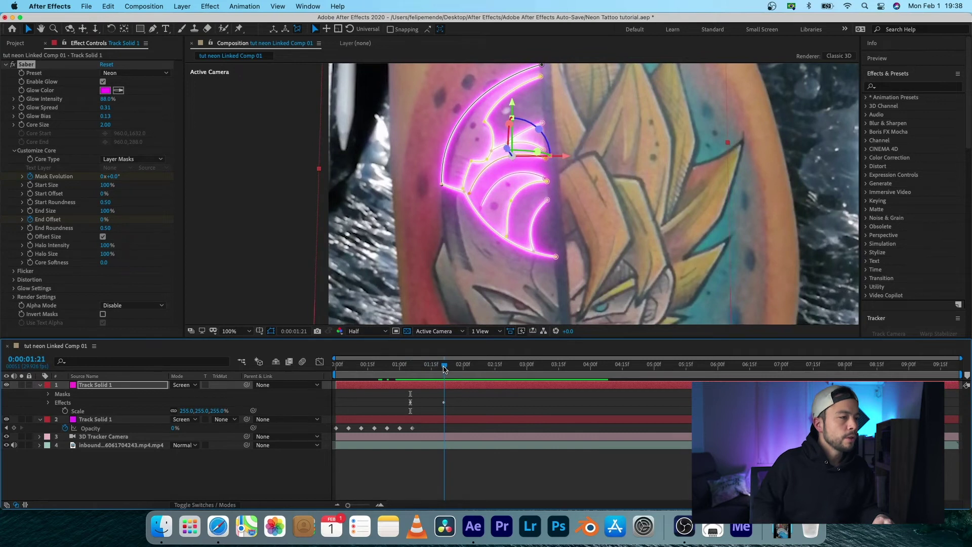
left_click(103, 176)
type("2")
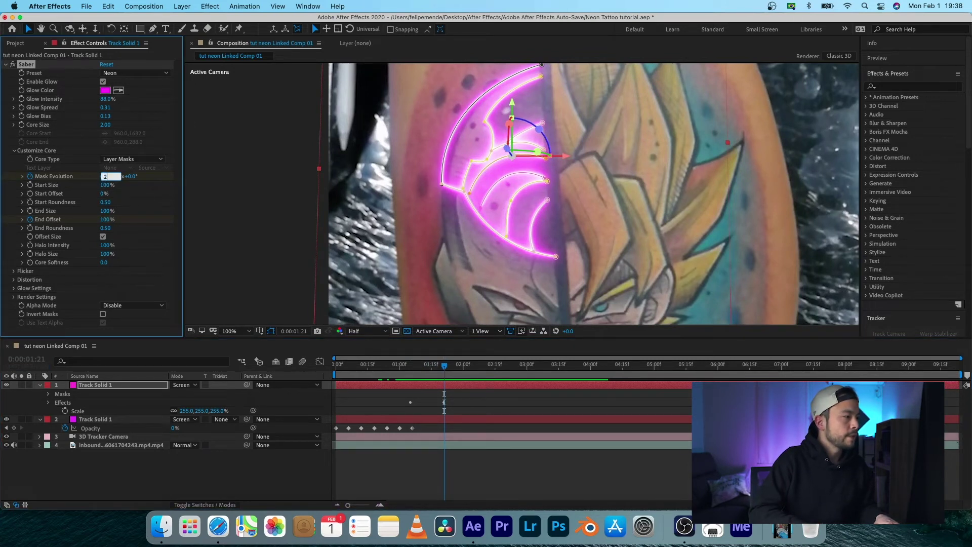
key("Return")
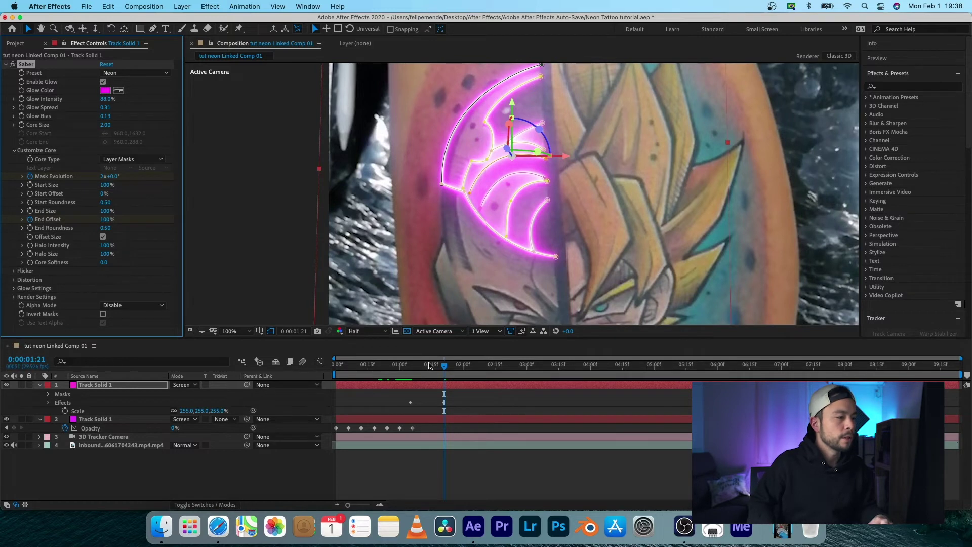
Step: Preview the full animation from the start at 25% zoom, then select layer 2's Opacity keyframes
left_click_drag(428, 365, 283, 376)
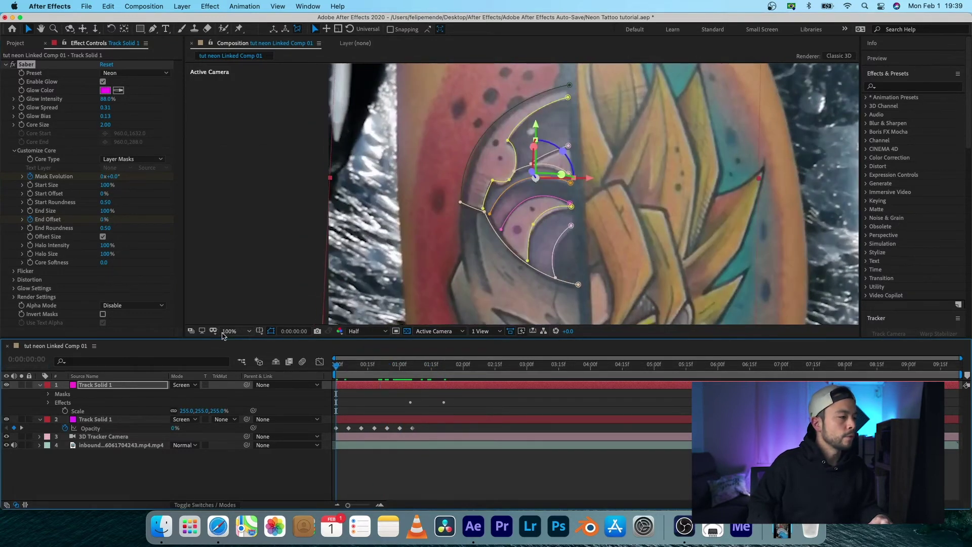
left_click(225, 332)
left_click(230, 152)
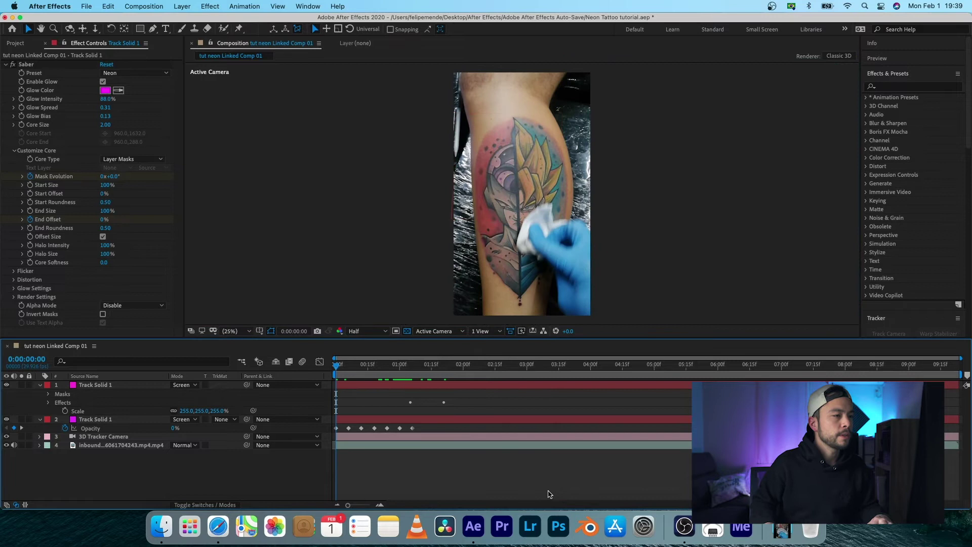
key("space")
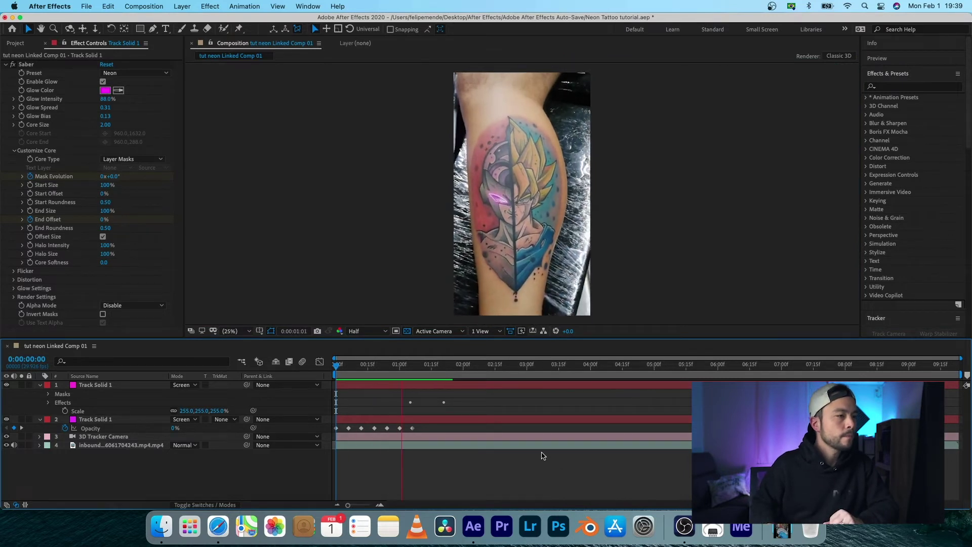
left_click(457, 366)
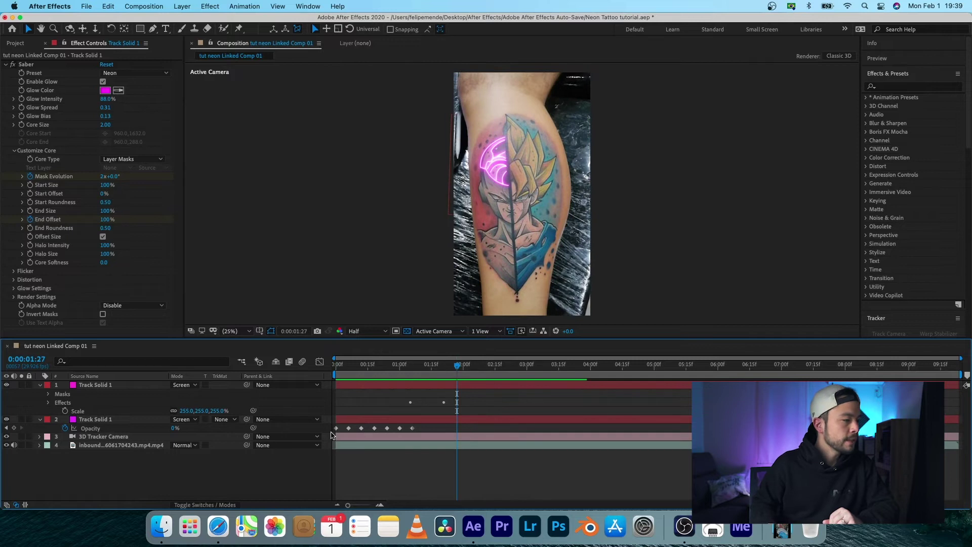
left_click_drag(419, 430, 296, 440)
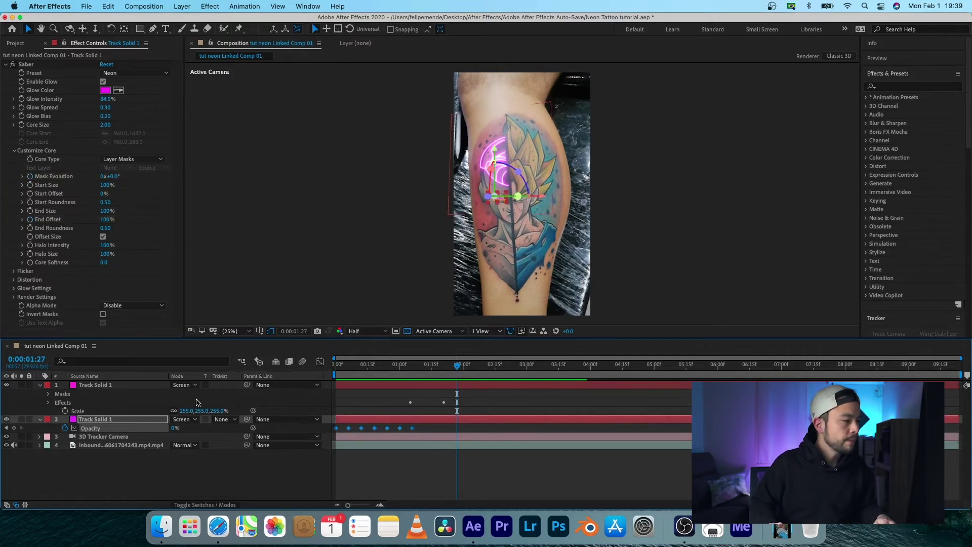
Step: Paste the flicker Opacity keyframes onto the top Track Solid at 0:00:01:28 and preview
left_click(104, 386)
key("t")
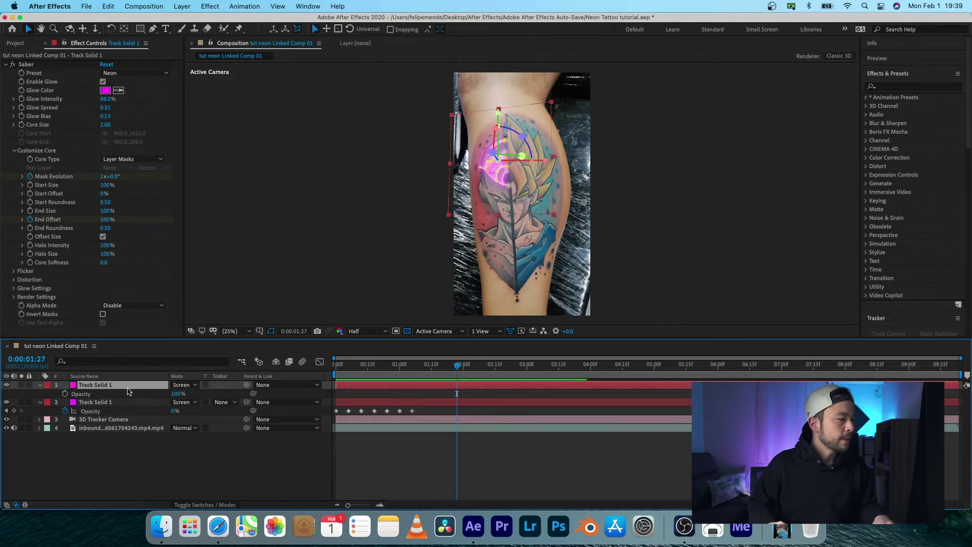
left_click(78, 395)
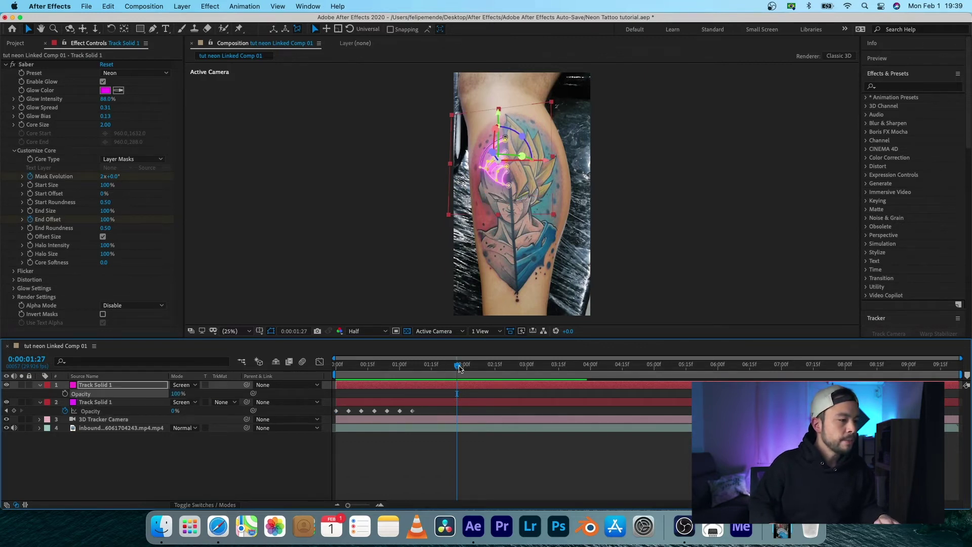
left_click_drag(457, 368, 459, 368)
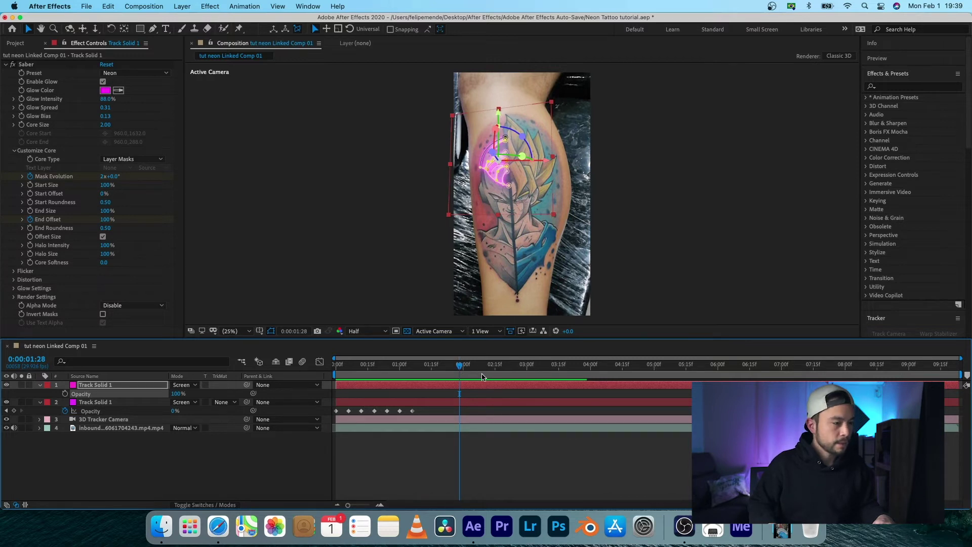
key("super+v")
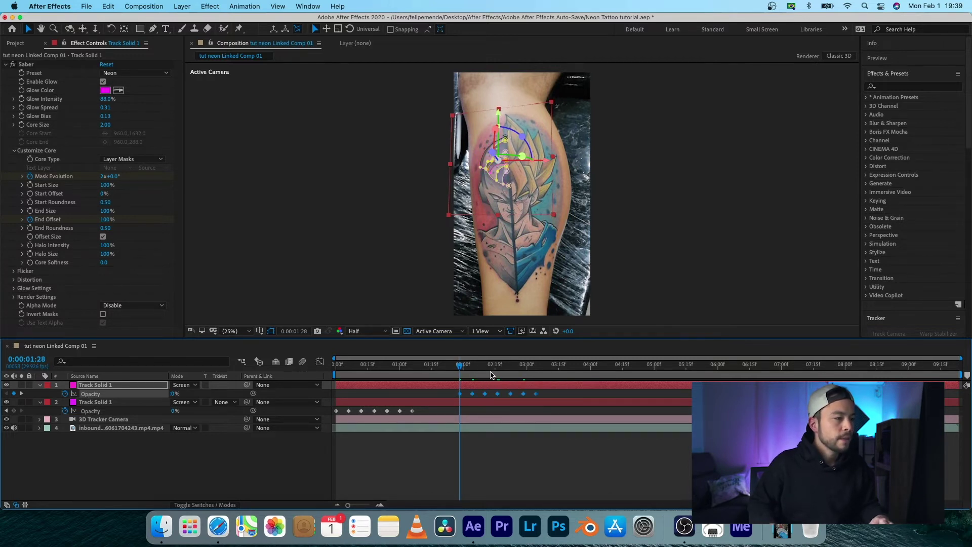
key("space")
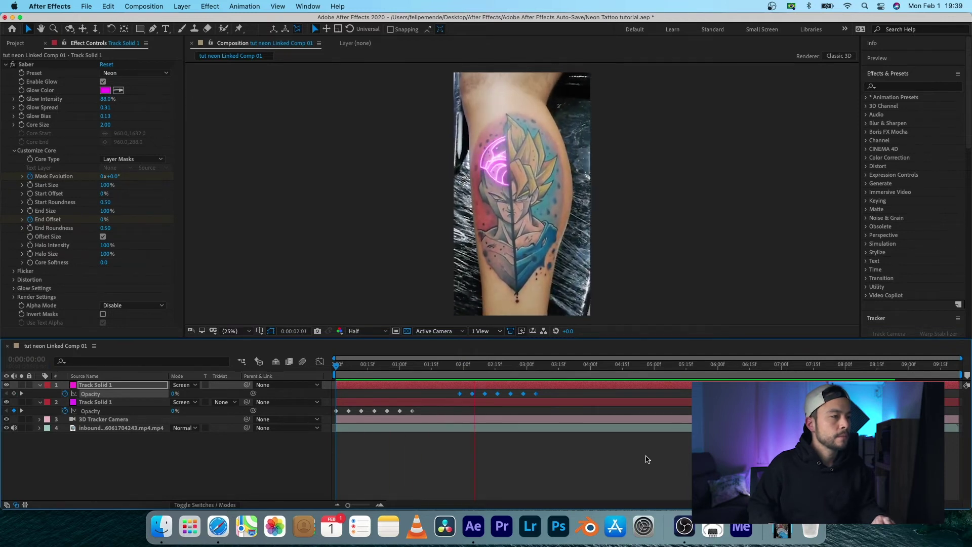
left_click(440, 365)
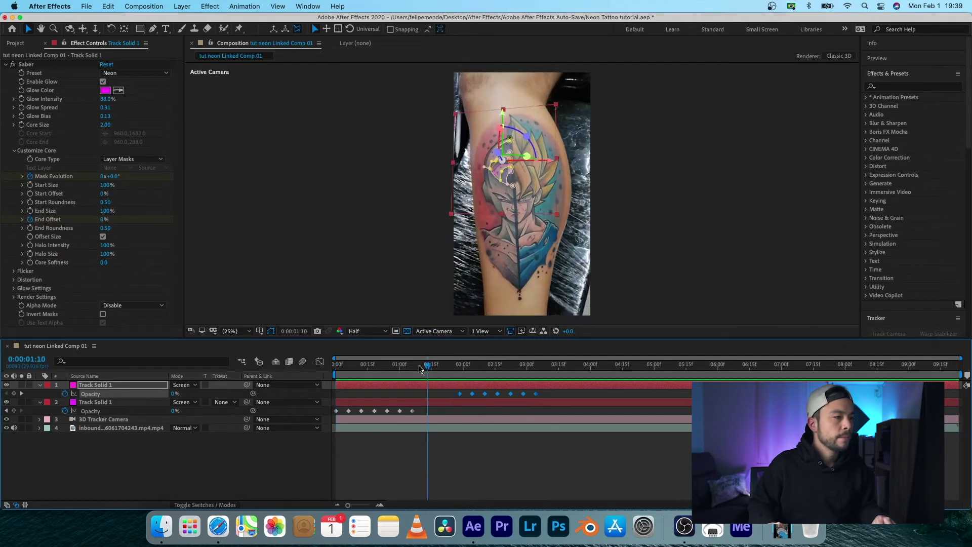
Step: Add a 100% Opacity keyframe at 0:00:01:26 and replay the preview from the start
left_click_drag(439, 365, 455, 365)
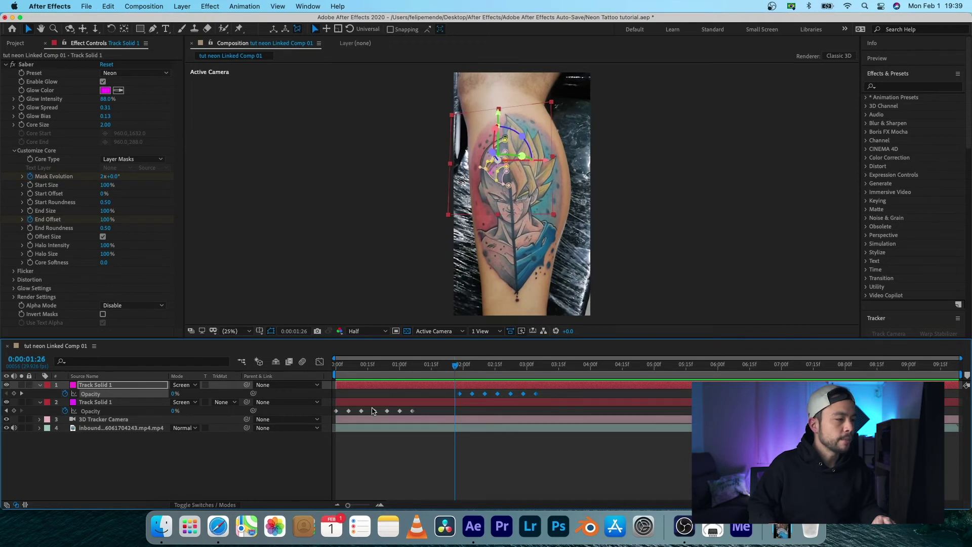
left_click(174, 394)
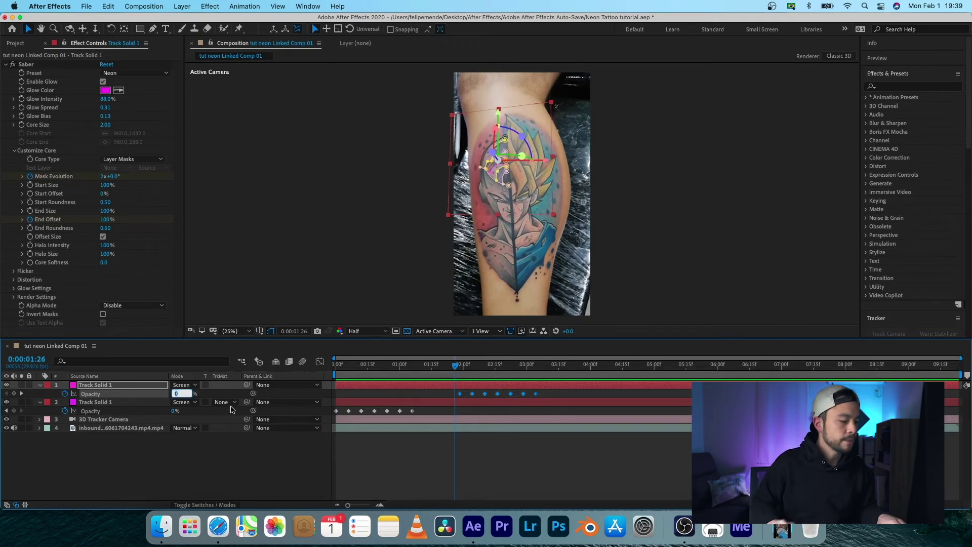
type("00")
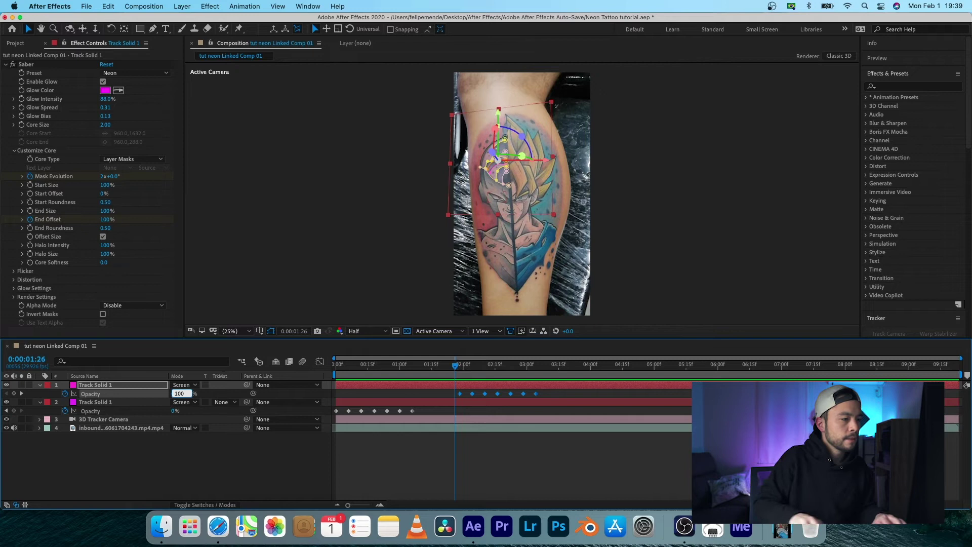
key("Return")
key("Home")
key("space")
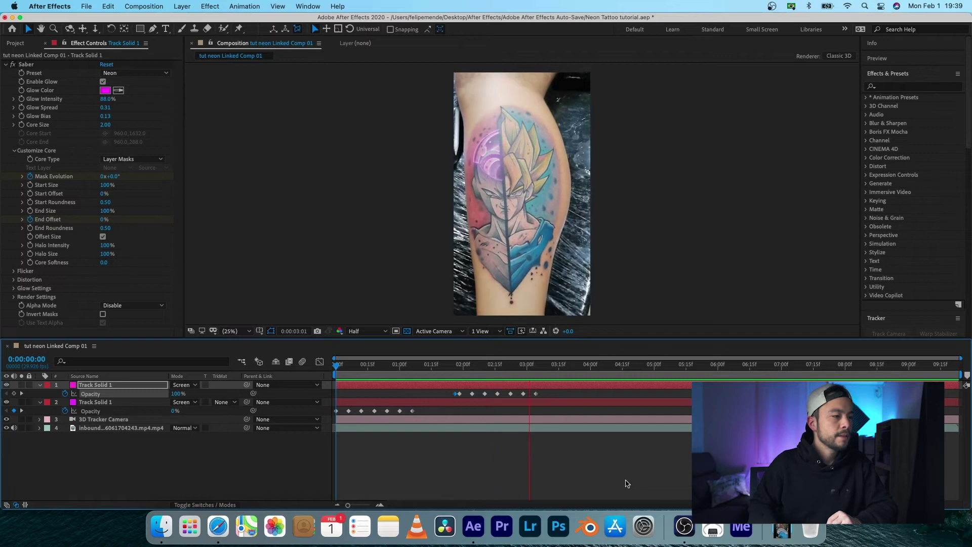
left_click(490, 366)
left_click_drag(488, 371, 548, 365)
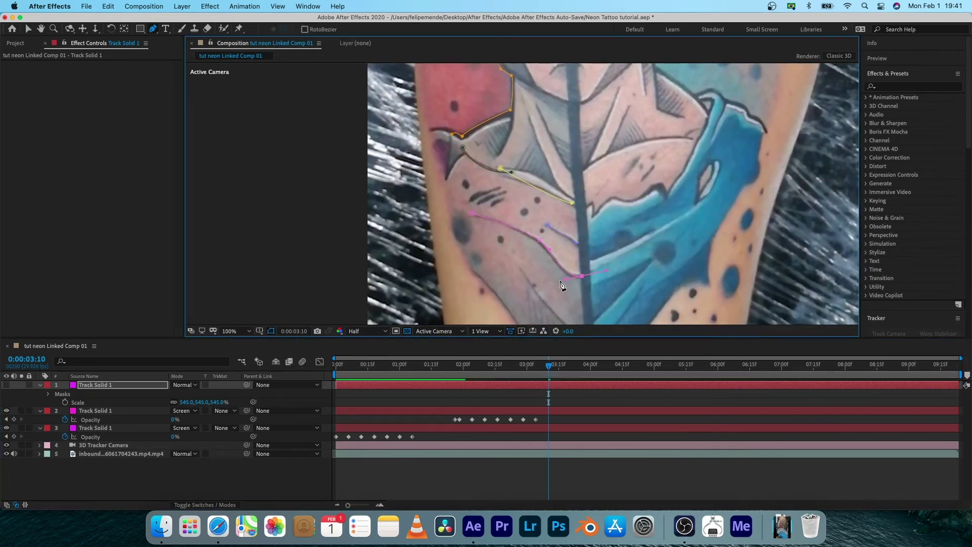
Step: Fit the viewer to 25% zoom and make the new magenta solid visible
left_click(604, 488)
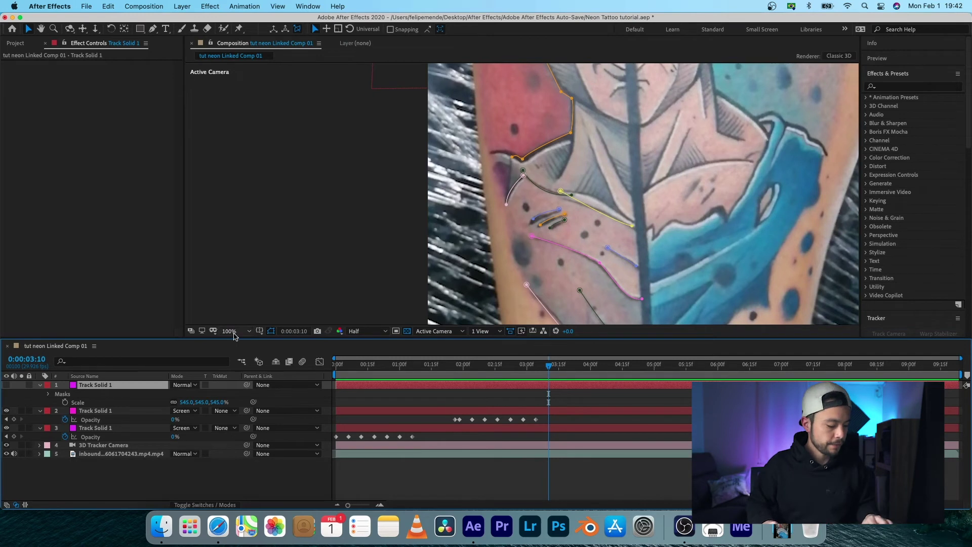
left_click(235, 330)
left_click(237, 176)
left_click(103, 386)
left_click(6, 385)
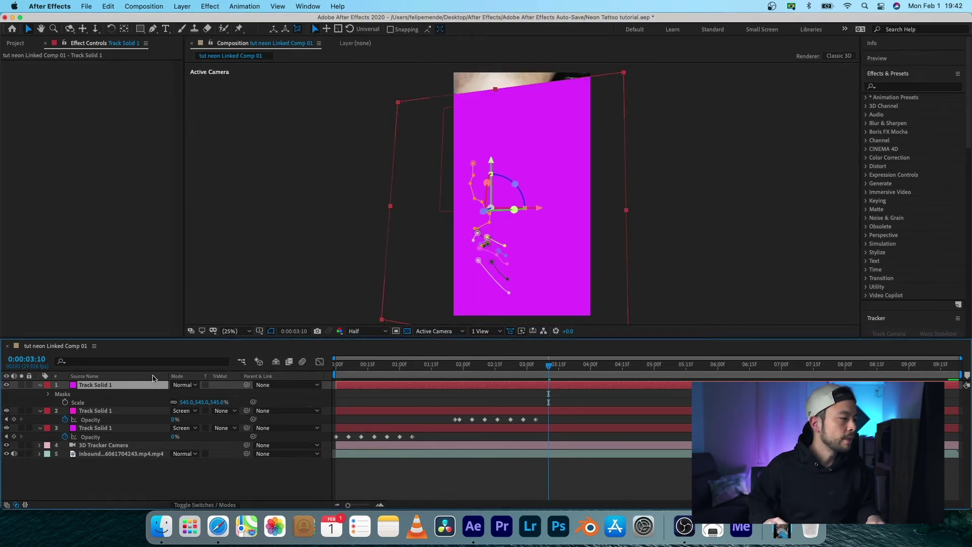
Step: Apply the Saber effect to the solid with the Neon preset
key("ctrl+space")
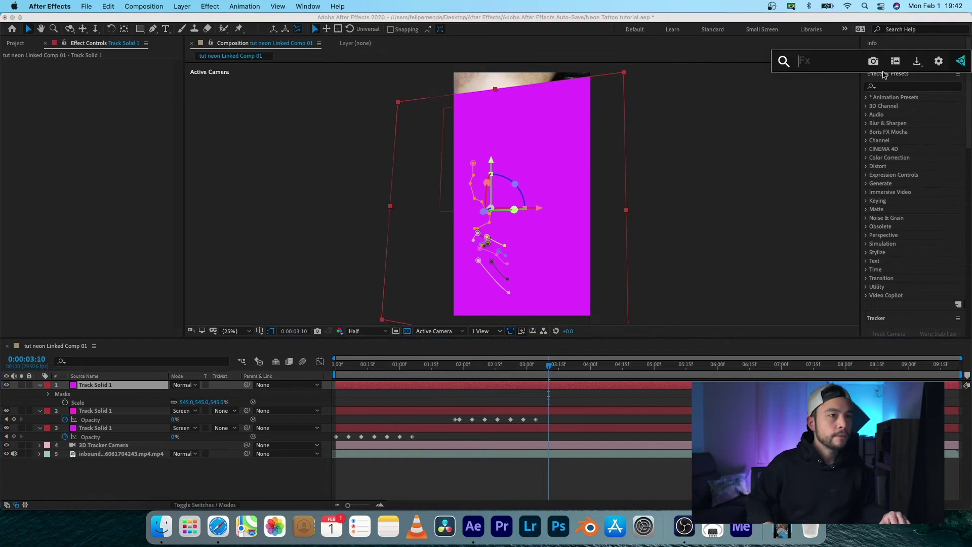
type("sabe")
key("Return")
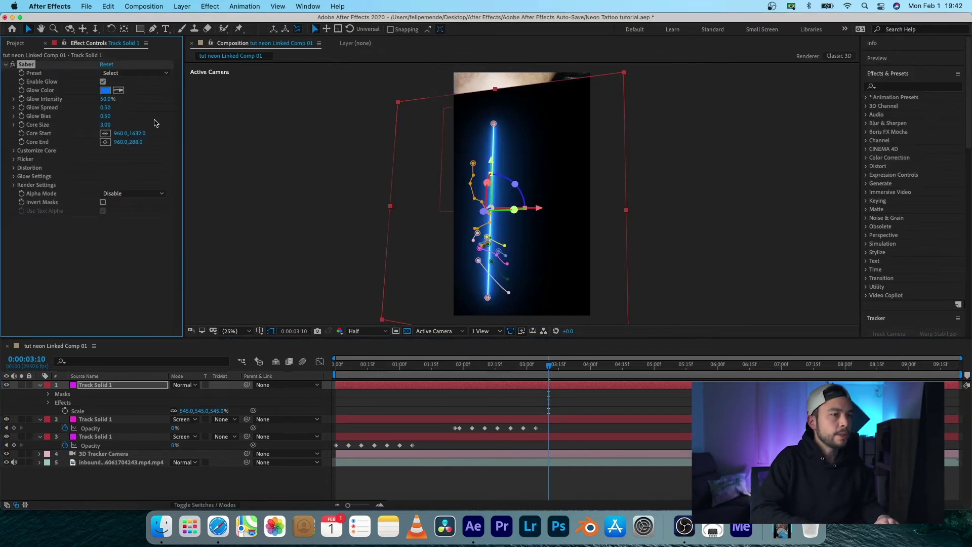
left_click(134, 73)
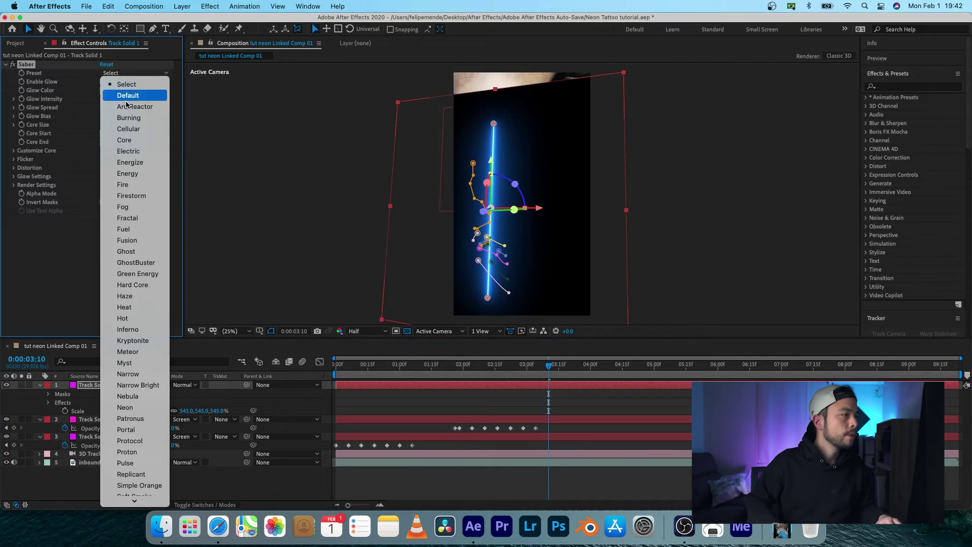
left_click(141, 407)
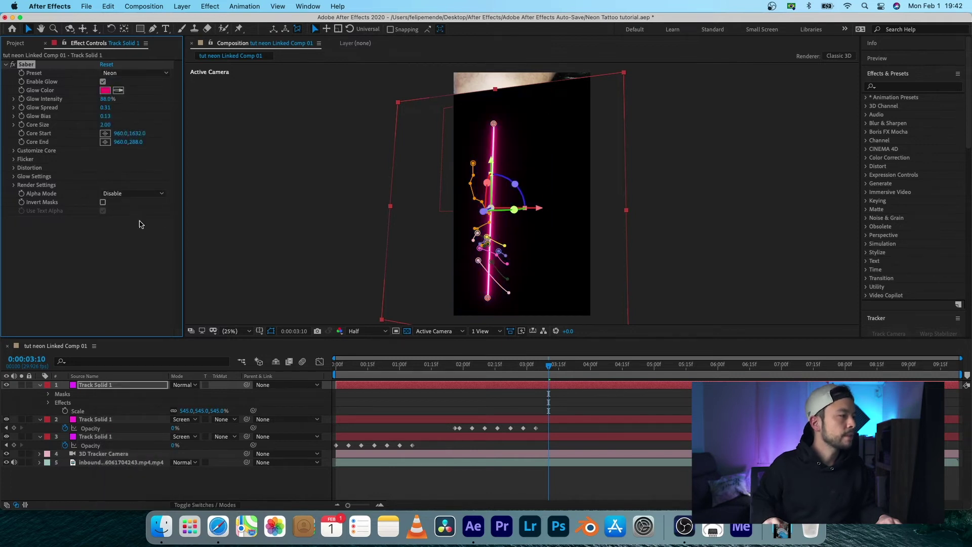
Step: Blend the solid in Screen mode and set Saber's Core Type to Layer Masks
left_click(185, 392)
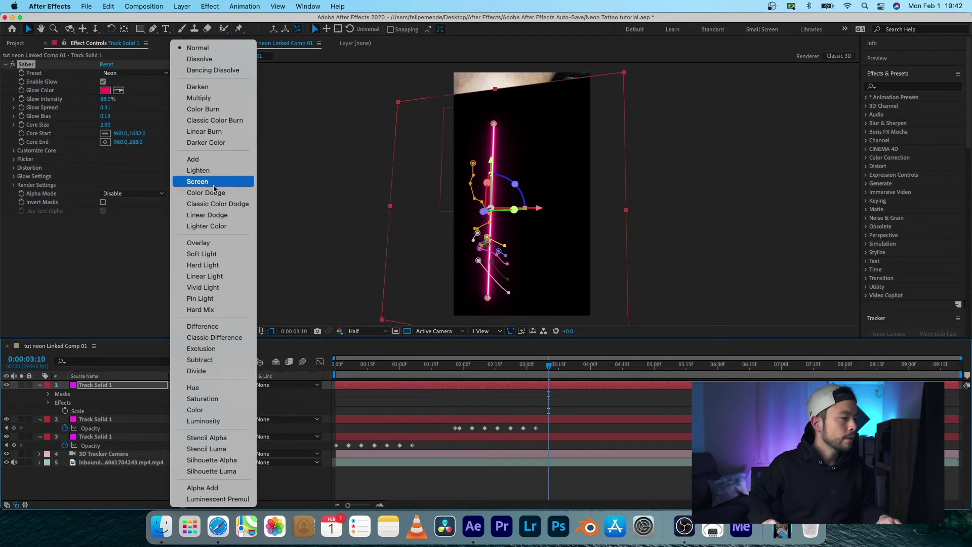
left_click(174, 183)
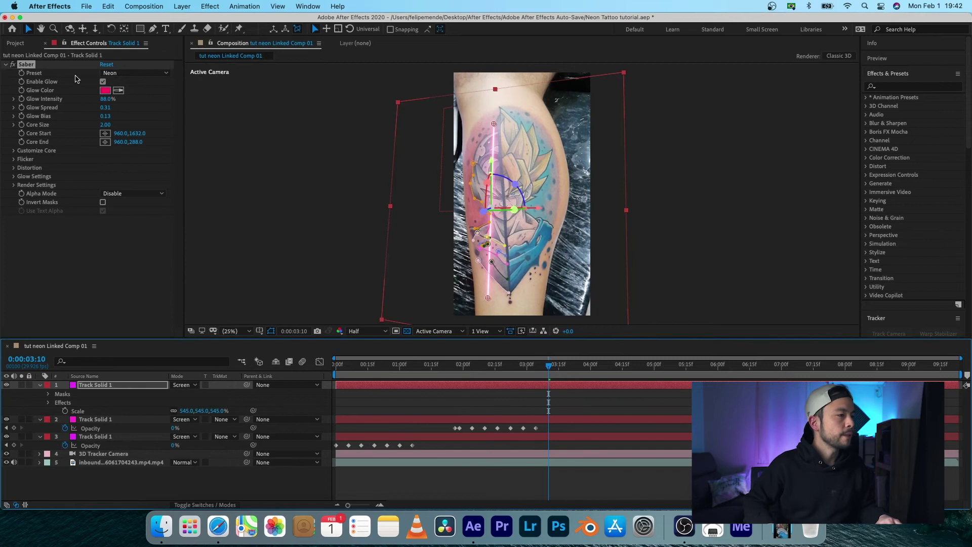
left_click(14, 150)
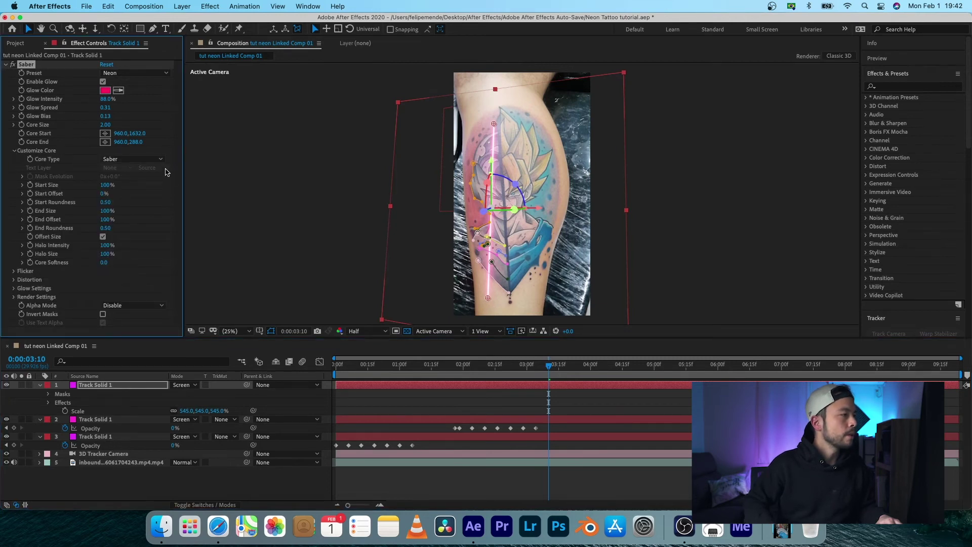
left_click(132, 159)
left_click(137, 181)
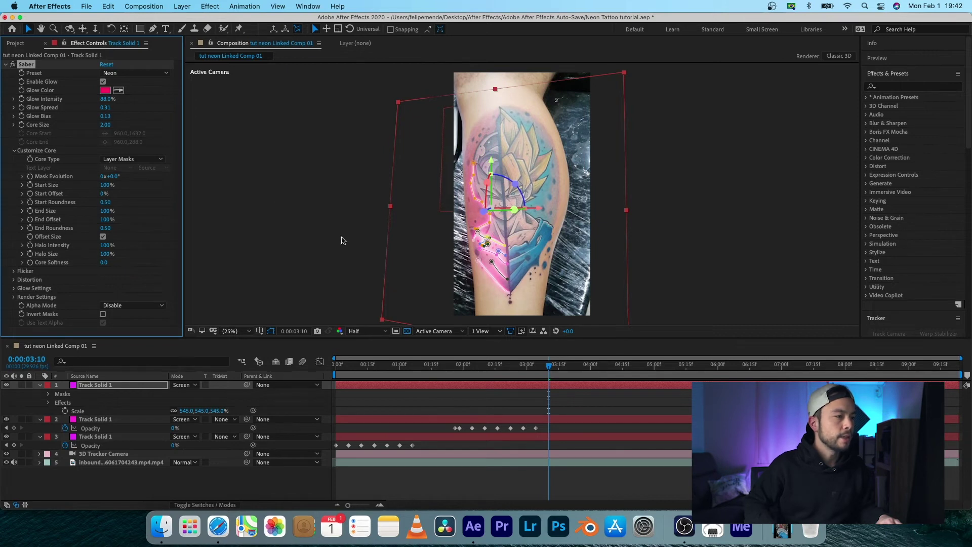
Step: Change the top layer's Saber Glow Color to white (FFFFFF) and check the result
left_click(105, 90)
left_click_drag(311, 308, 190, 261)
left_click(461, 293)
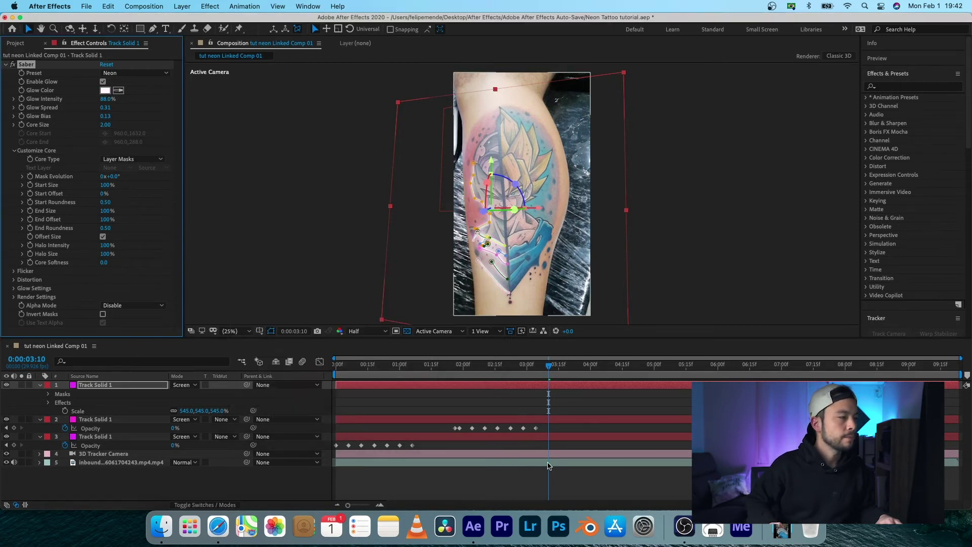
left_click(562, 383)
left_click_drag(551, 364, 487, 365)
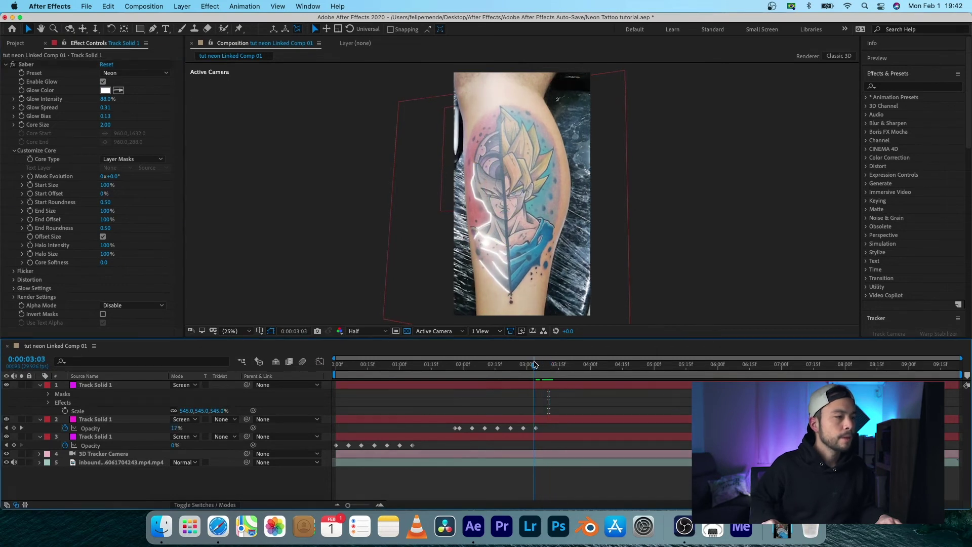
mouse_move(336, 363)
left_mouse_down()
mouse_move(547, 357)
mouse_move(450, 353)
left_mouse_up()
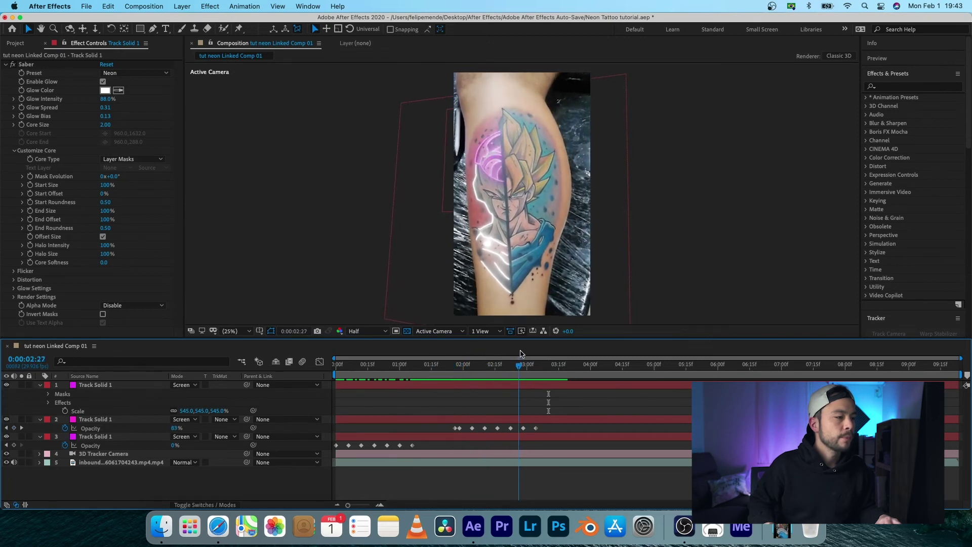
left_click(96, 429)
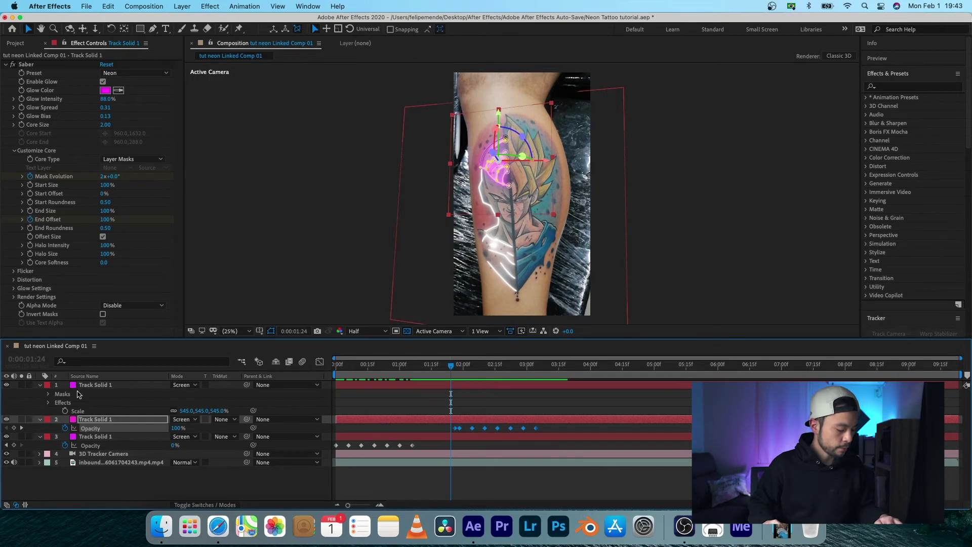
Step: Reveal the white glow layer's Opacity and find the frame where the flicker begins
left_click(94, 386)
key("t")
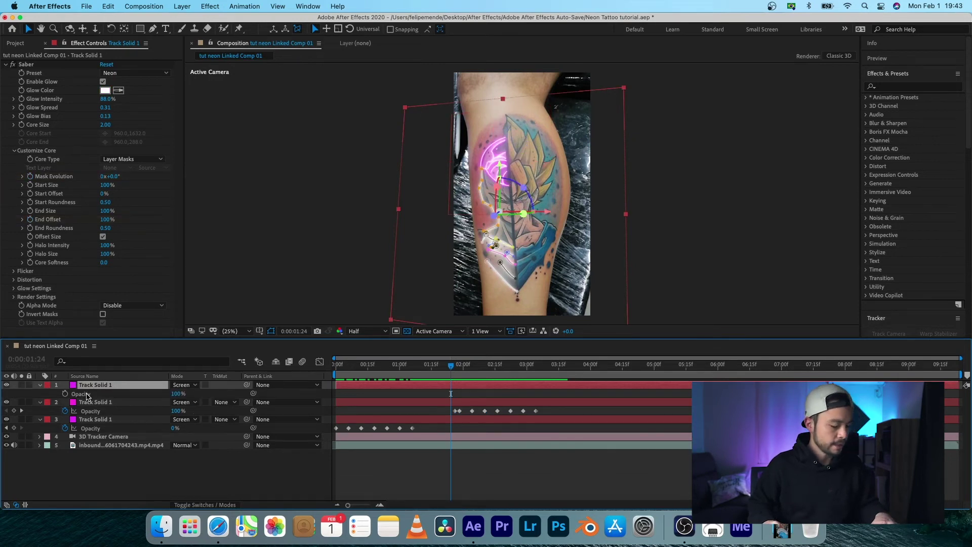
key("Return")
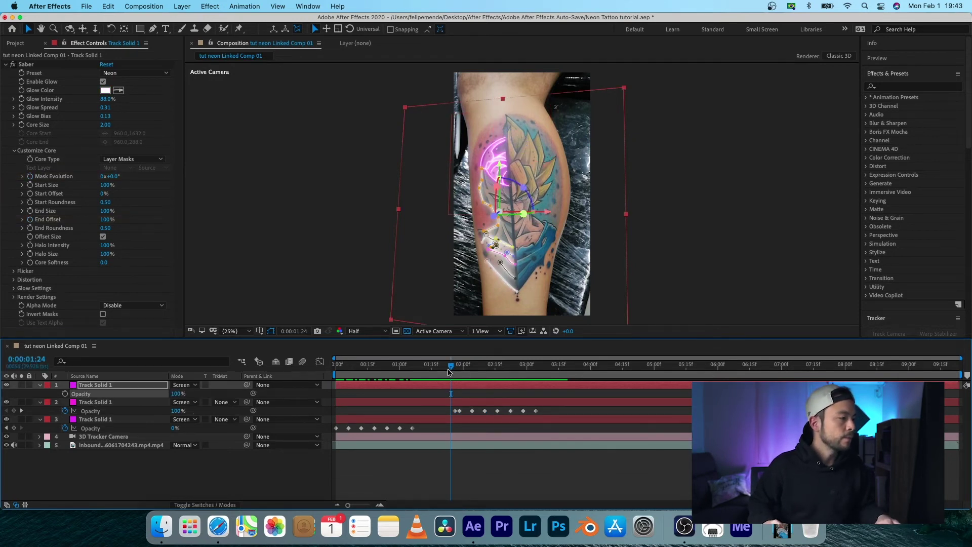
left_click_drag(452, 370, 457, 368)
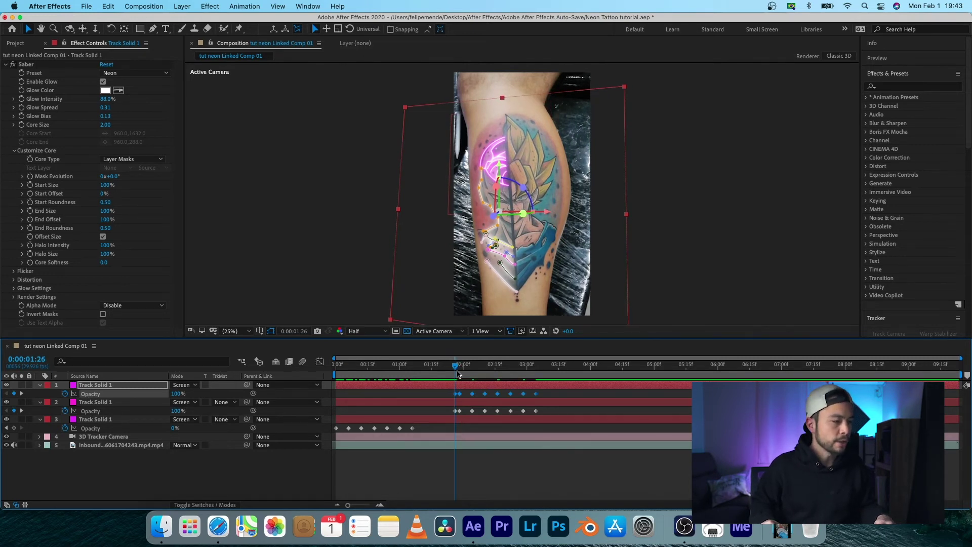
left_click_drag(458, 369, 301, 368)
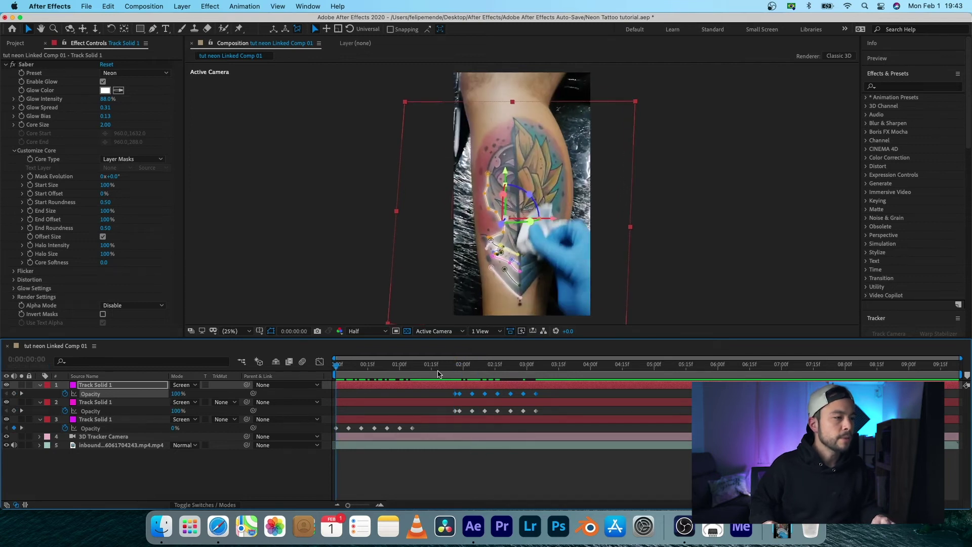
left_click_drag(434, 375, 450, 371)
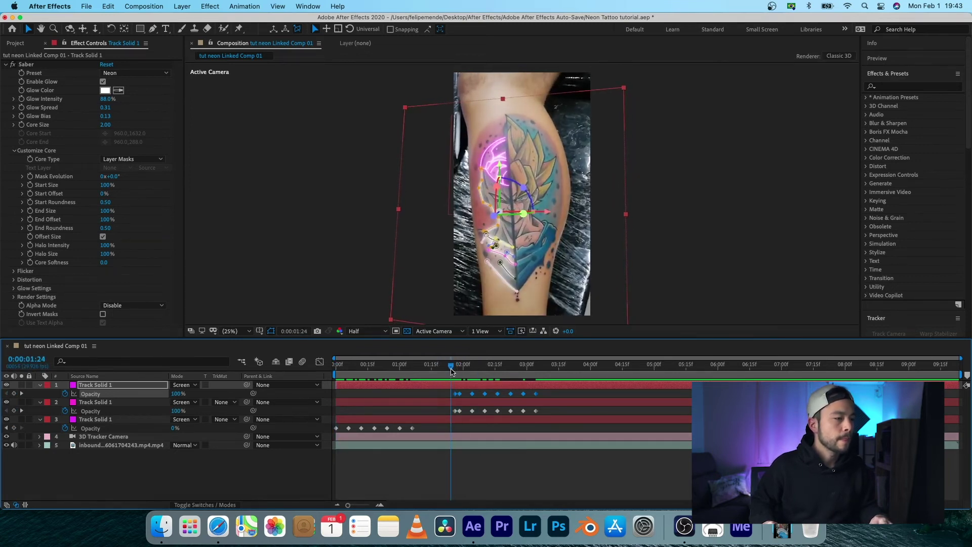
left_click_drag(348, 504, 372, 505)
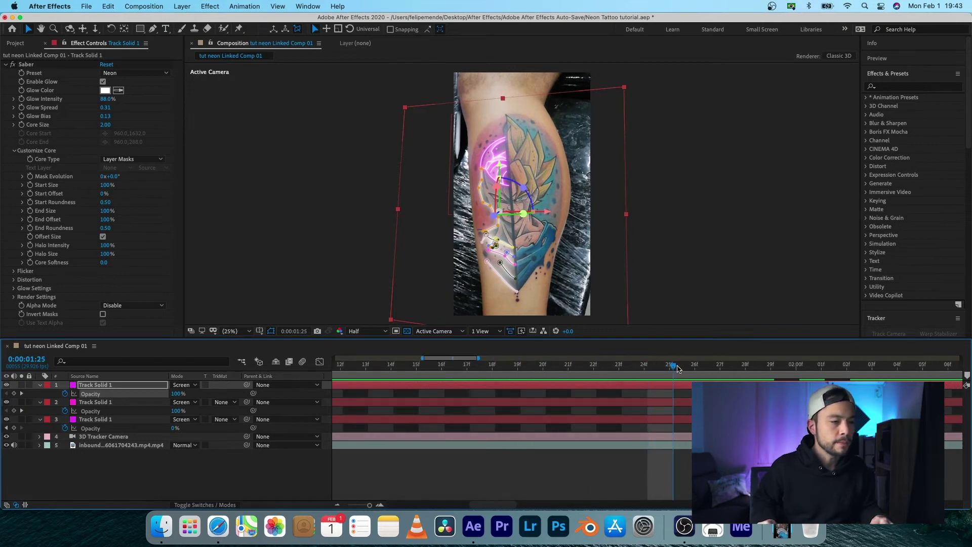
Step: Add a 0% Opacity keyframe to the white layer and preview the flicker
left_click(539, 411)
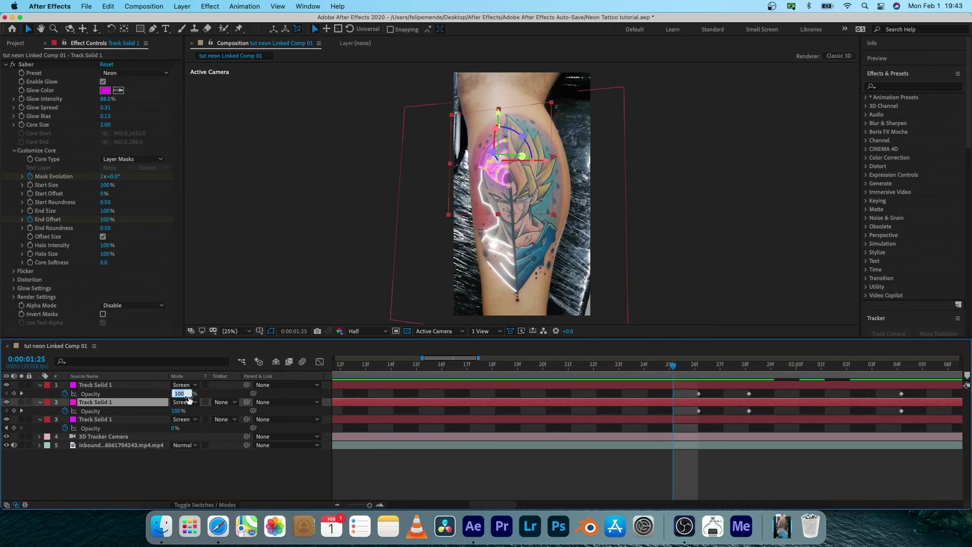
type("0")
key("Return")
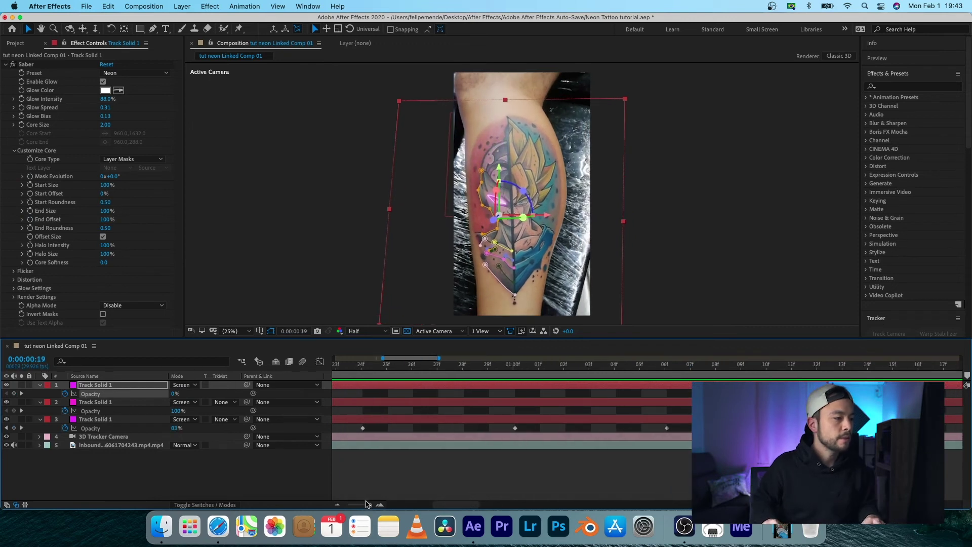
left_click_drag(367, 504, 347, 505)
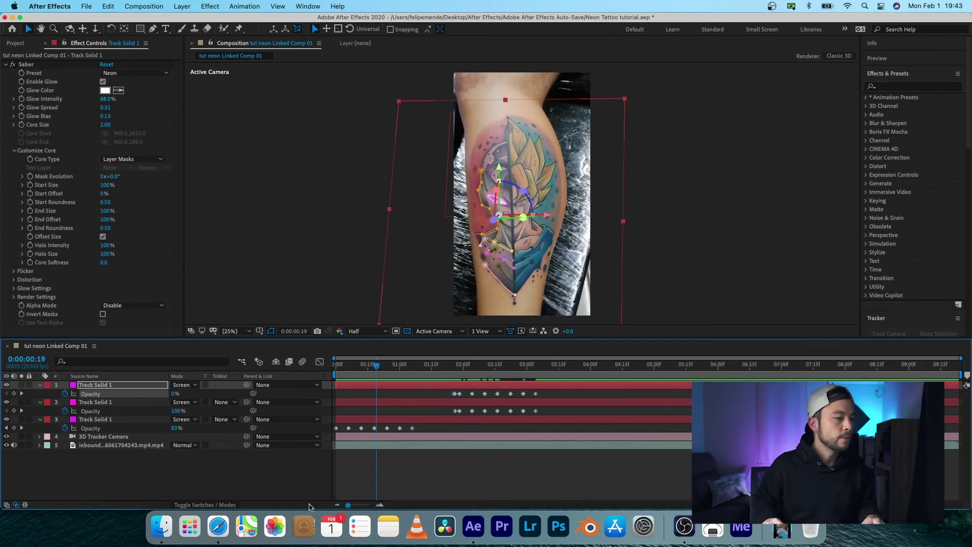
key("space")
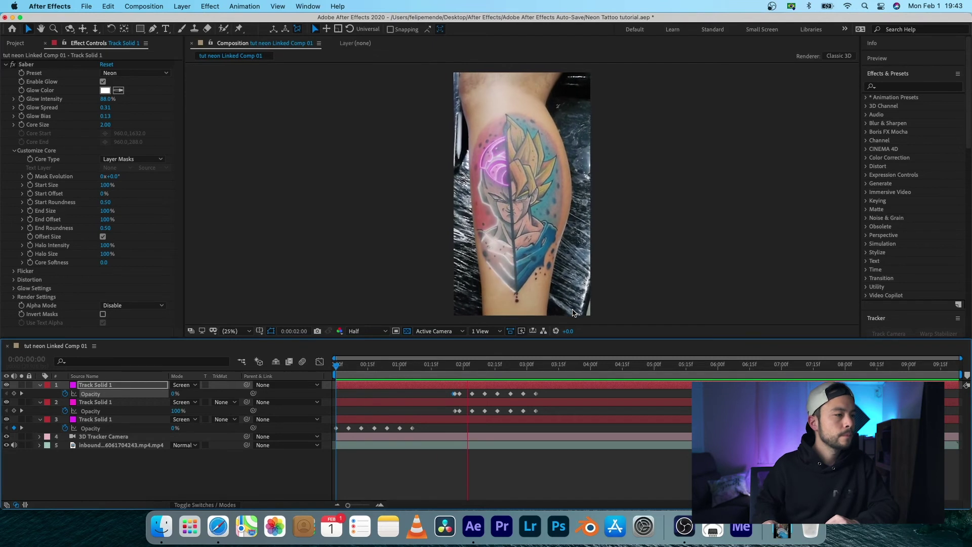
left_click(498, 365)
left_click_drag(499, 365, 514, 366)
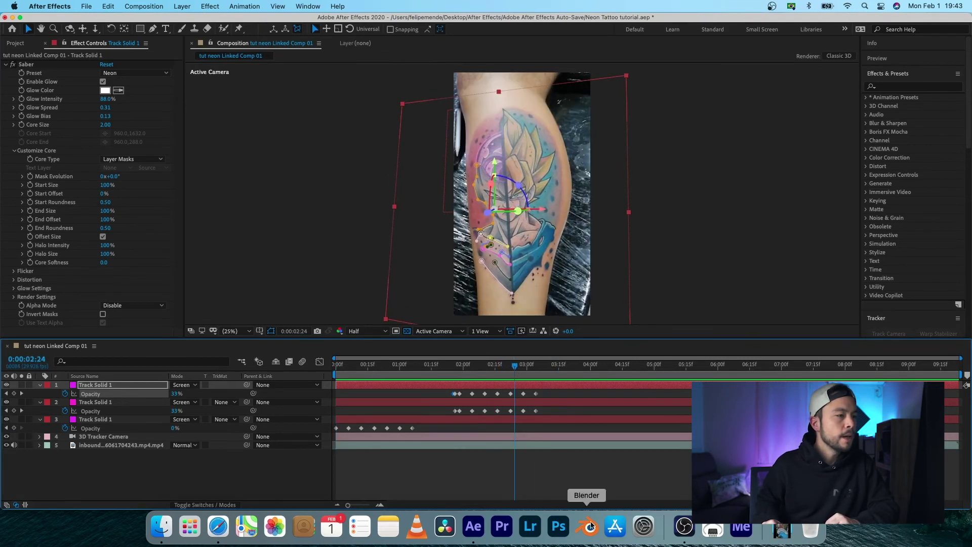
left_click(566, 474)
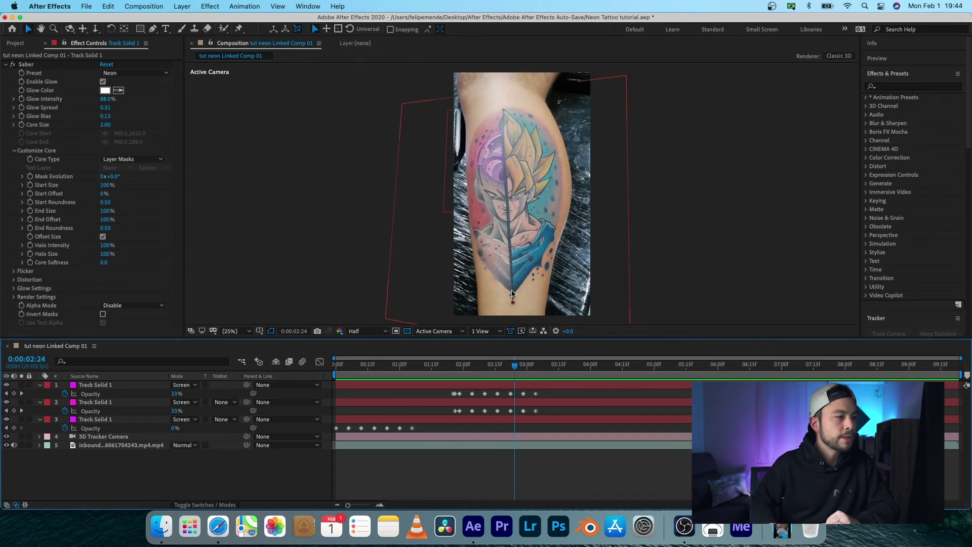
Step: Create a new track solid from the tracked points, scale it to cover the frame, and hide it
left_click(467, 211)
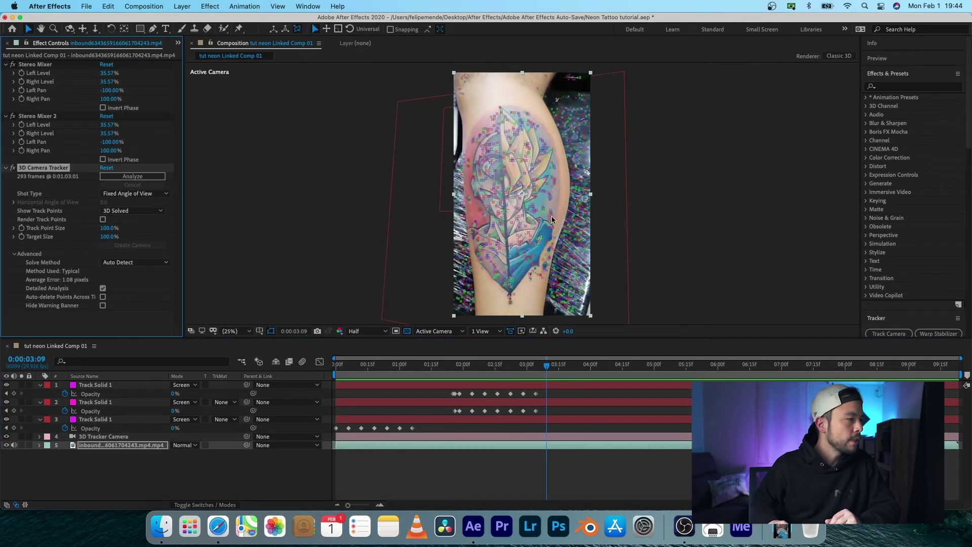
right_click(470, 172)
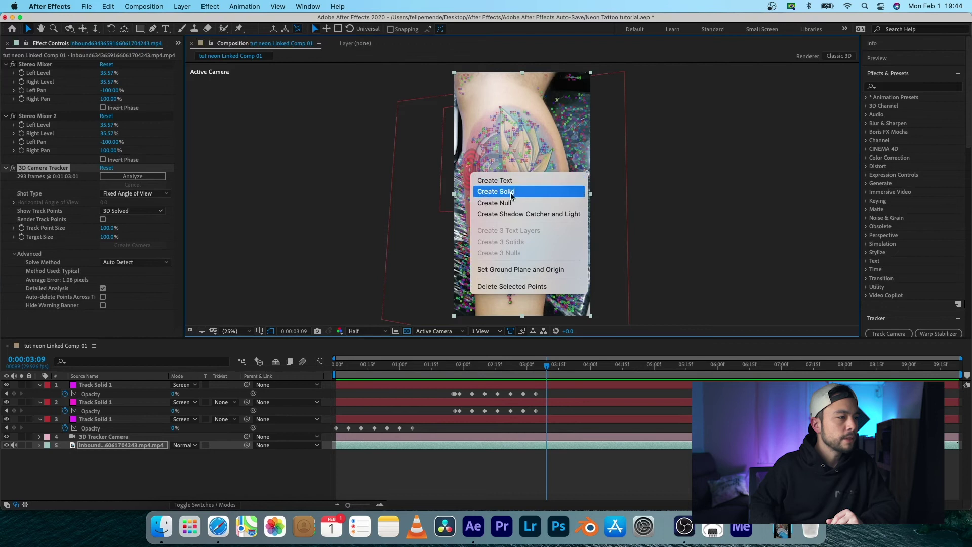
left_click(512, 192)
left_click(99, 386)
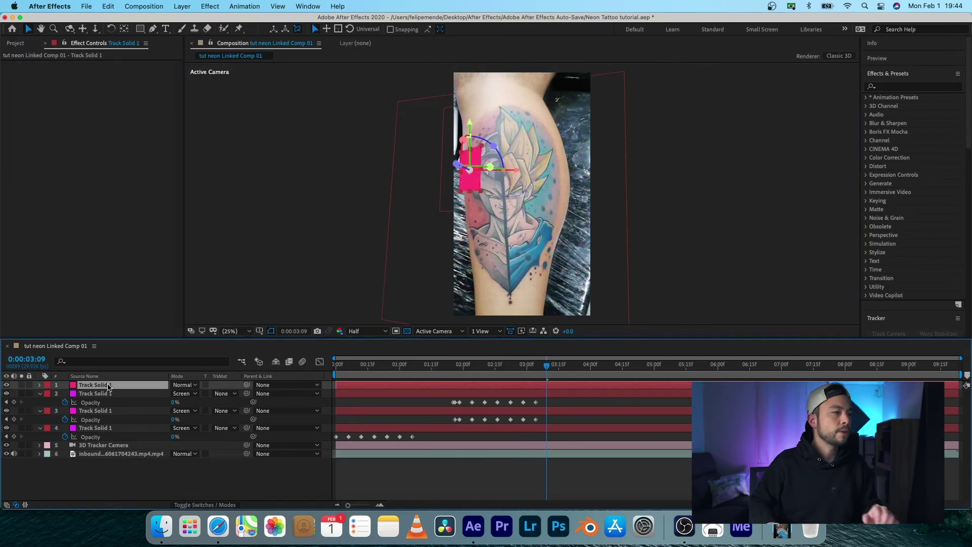
key("s")
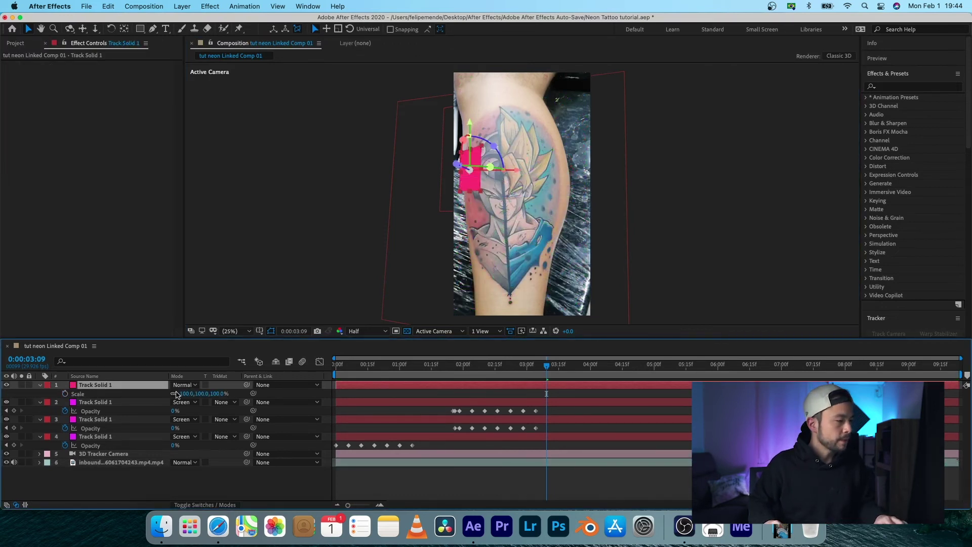
left_click_drag(181, 393, 877, 332)
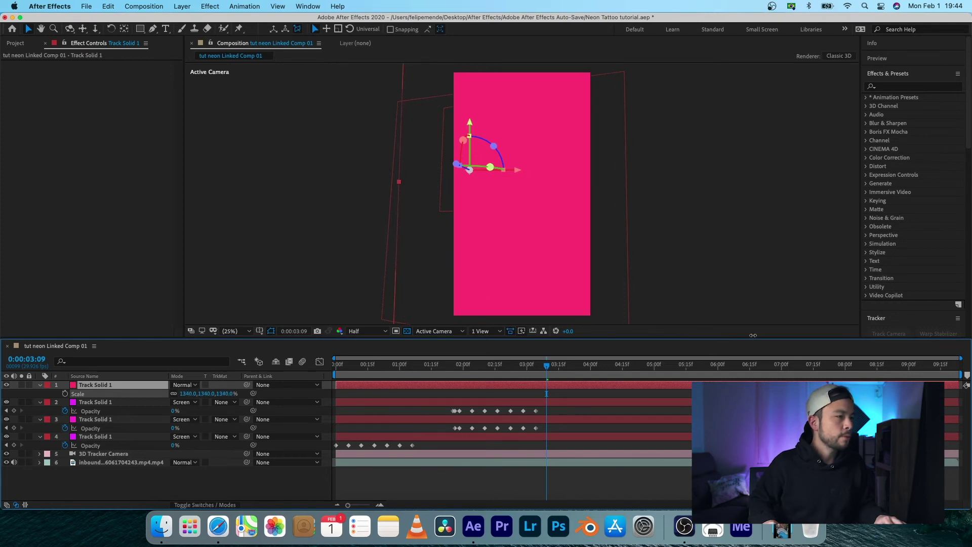
key("Return")
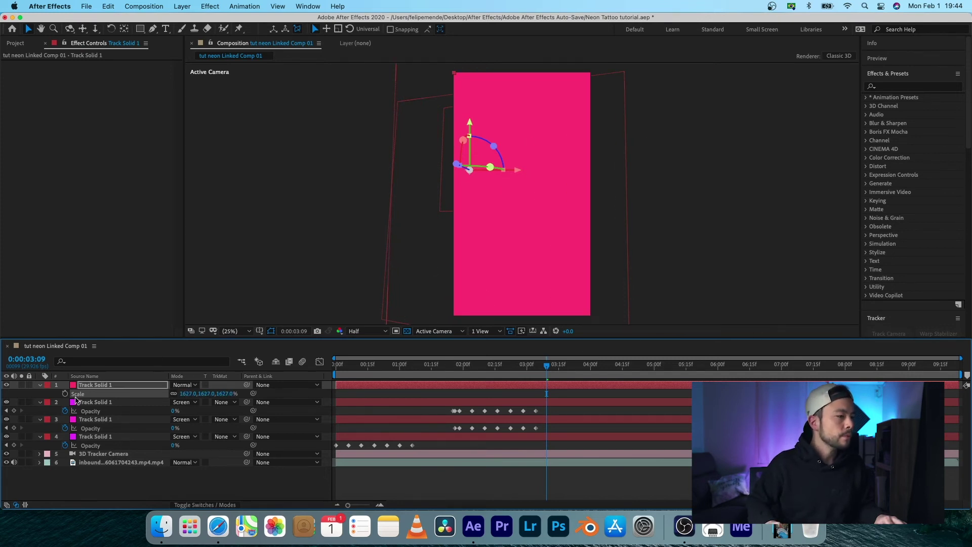
left_click(7, 384)
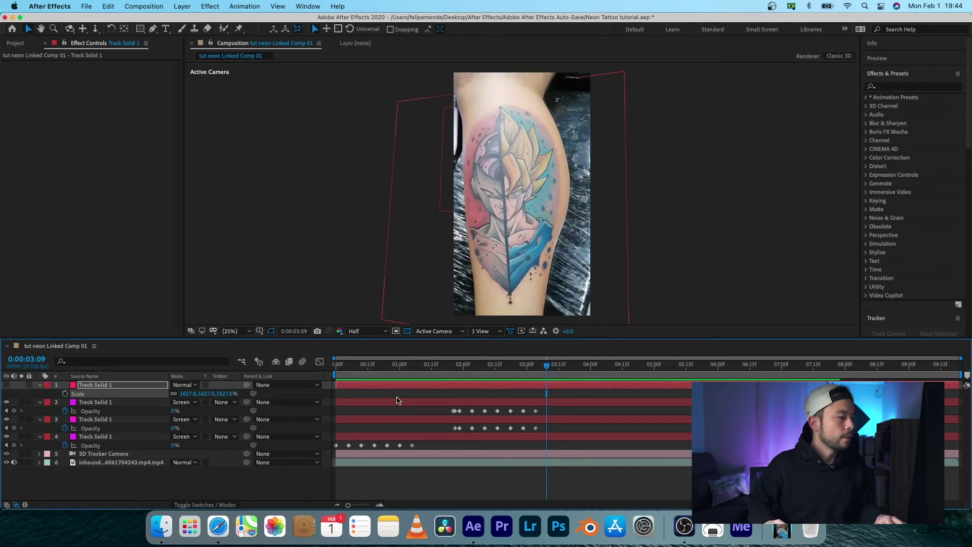
Step: Trace a Pen mask along the tattoo character's head and hair outline
key("g")
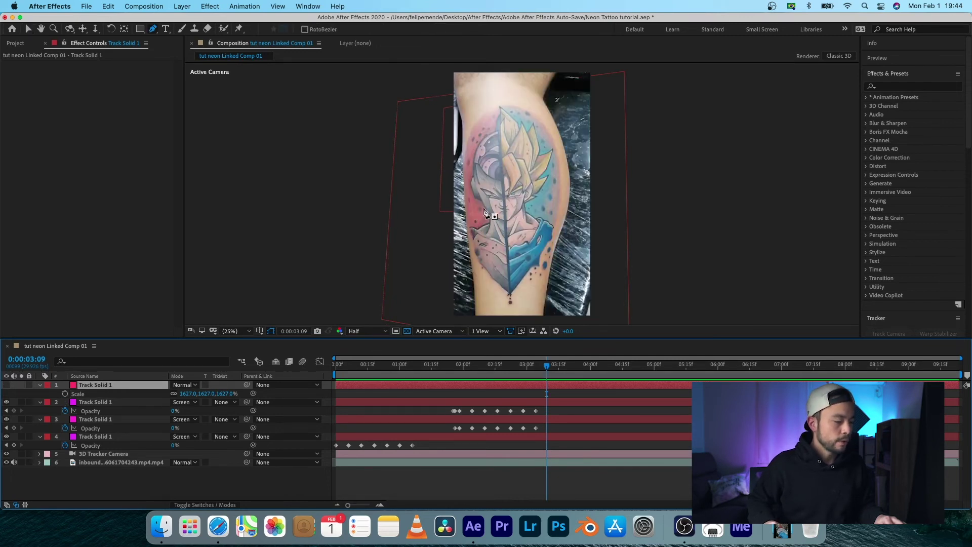
left_click(484, 220)
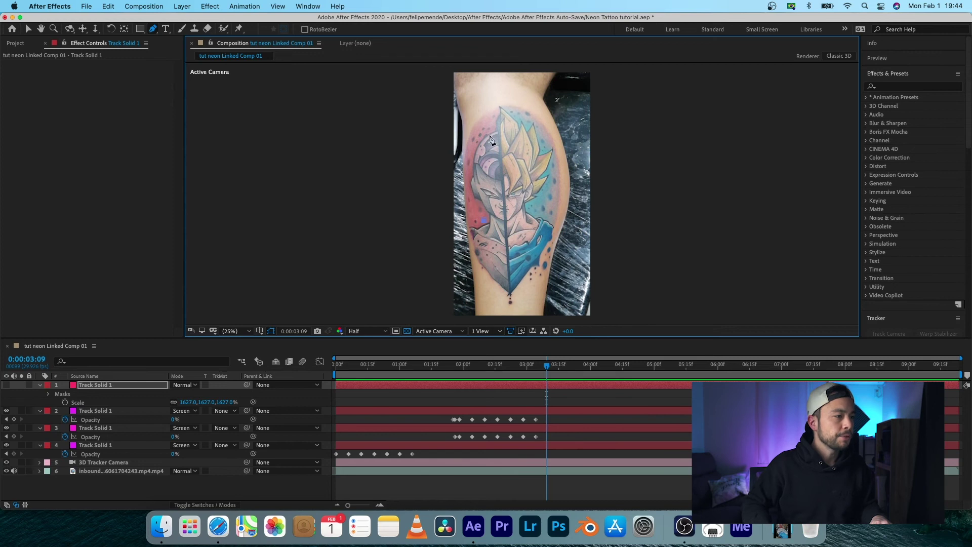
left_click_drag(486, 127, 508, 118)
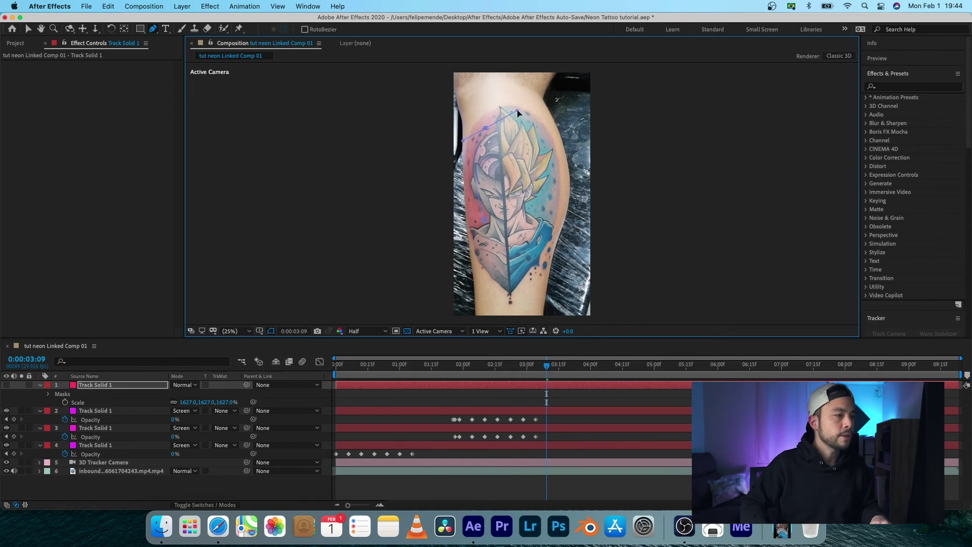
left_click(484, 219)
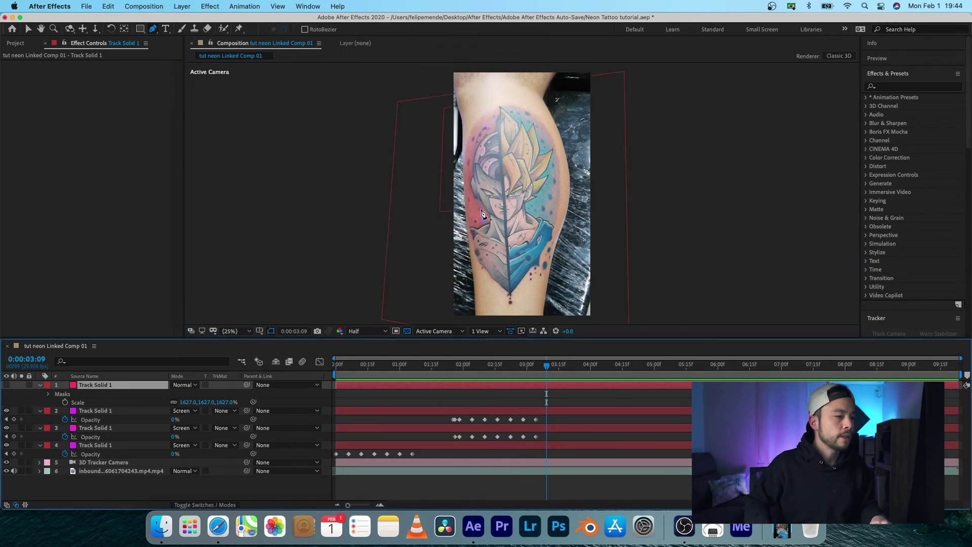
left_click(472, 223)
left_click_drag(490, 116, 505, 112)
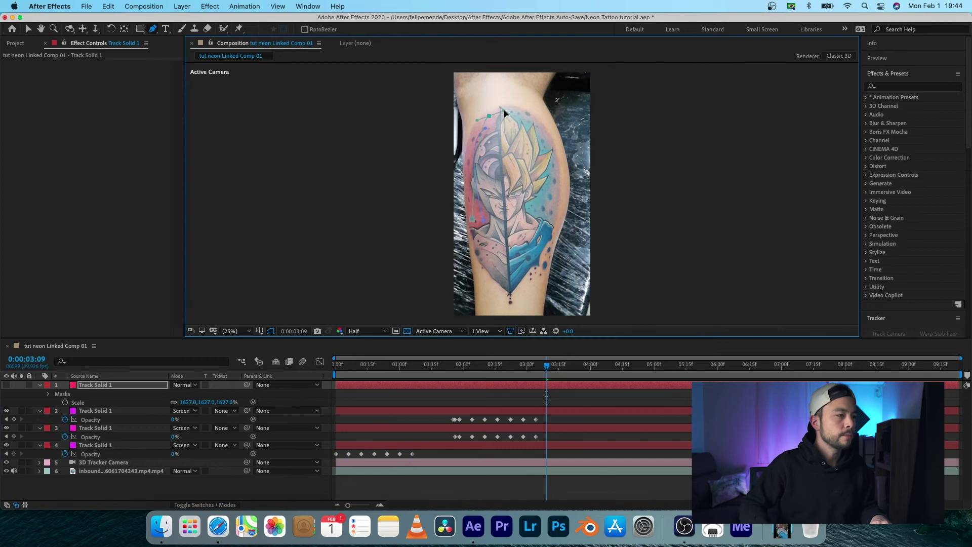
key("v")
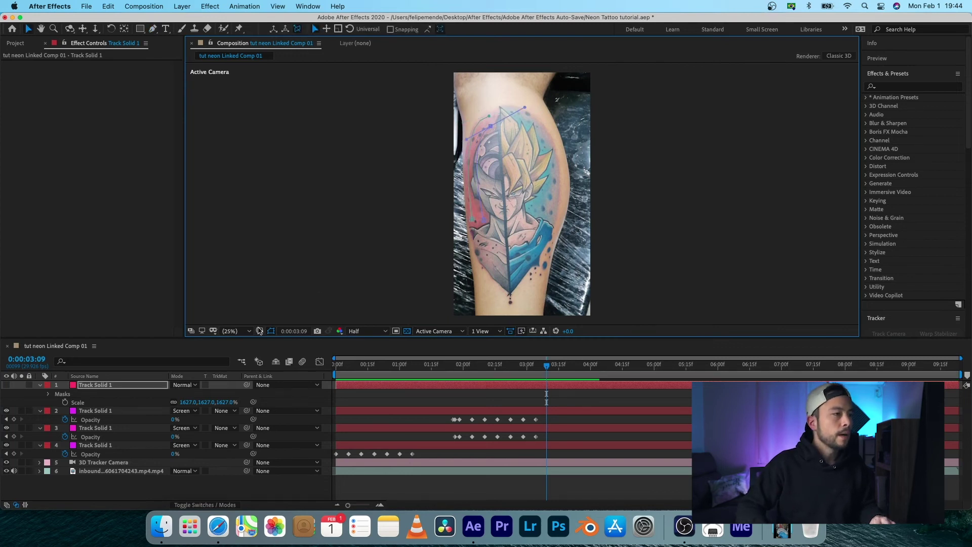
left_click(89, 386)
Step: Show Track Solid 1 and apply Saber with the Nebula preset
left_click(7, 386)
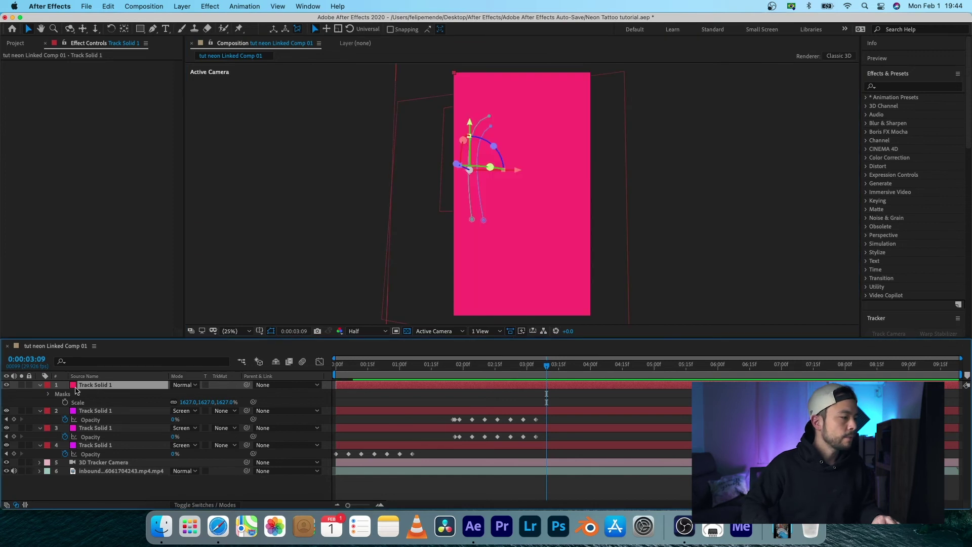
key("ctrl+space")
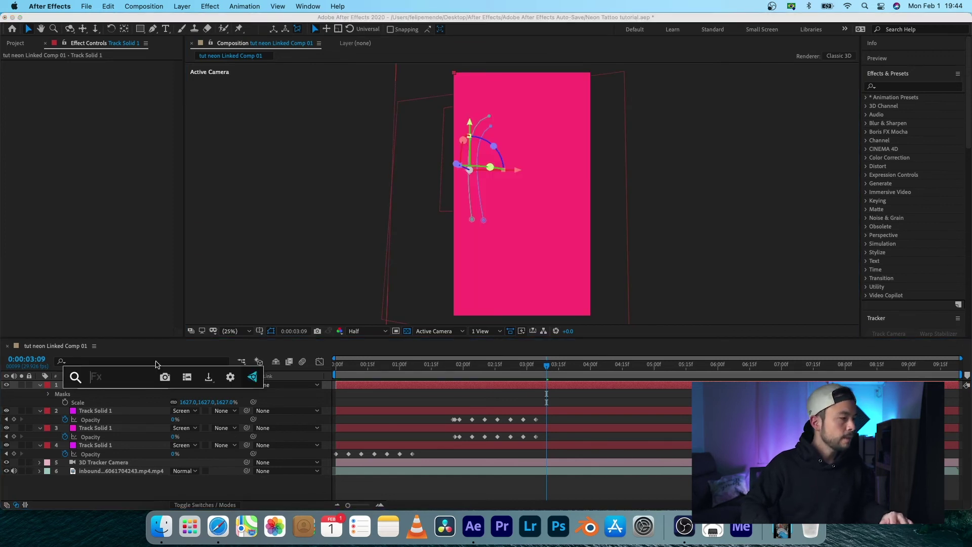
type("sab")
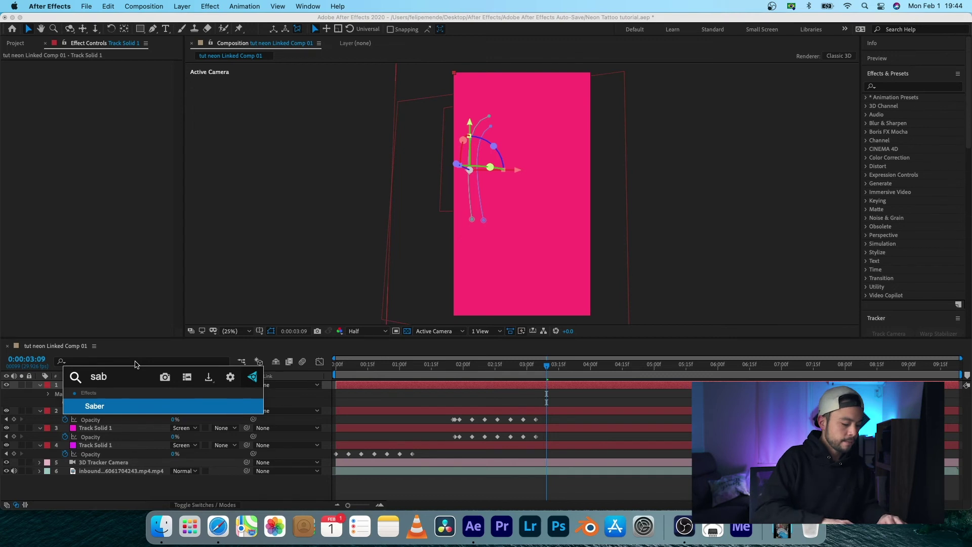
key("Return")
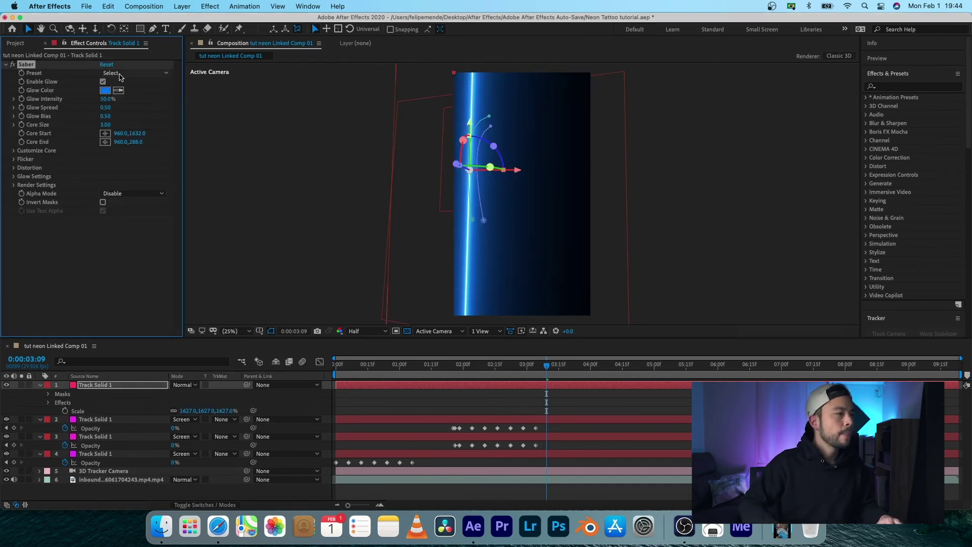
left_click(134, 72)
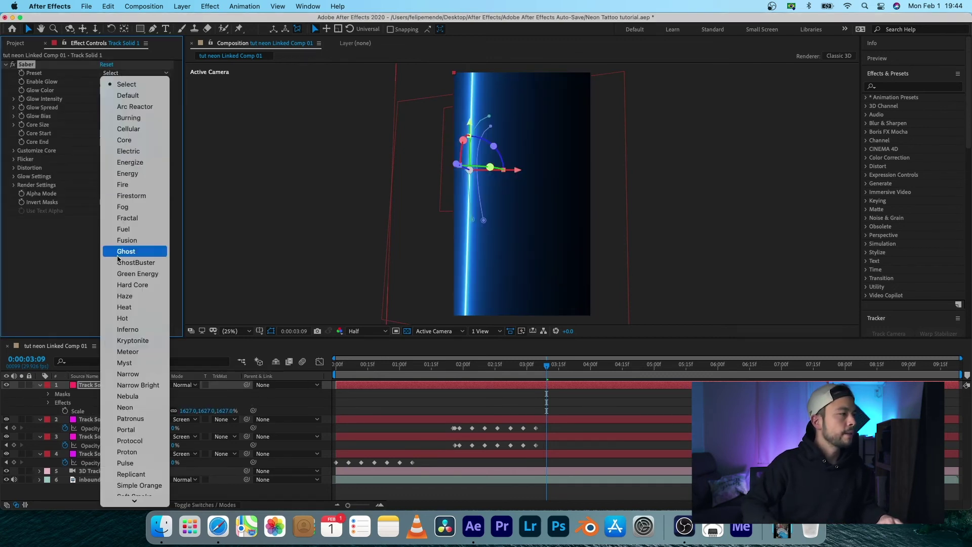
left_click(133, 399)
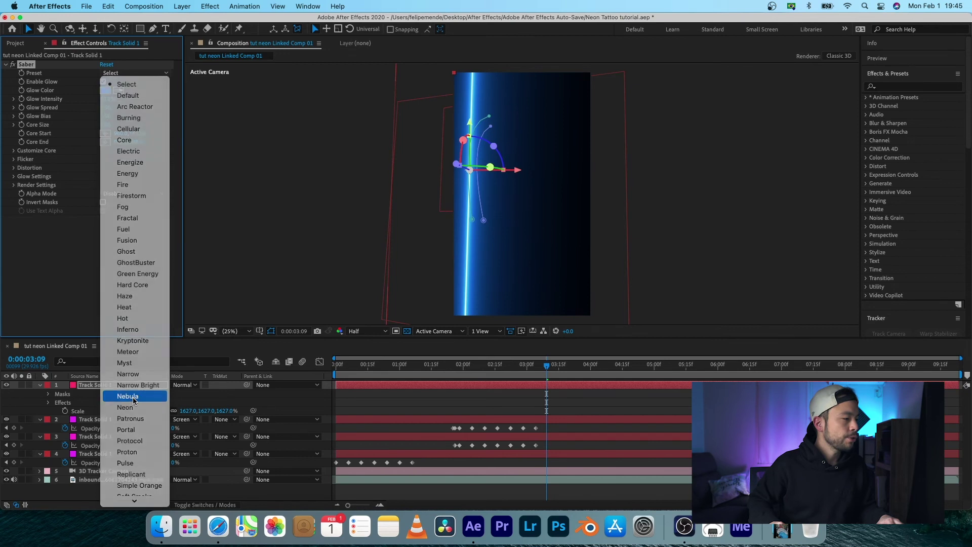
Step: Blend the layer in Screen mode, set Core Type to Layer Masks, and preview
left_click(193, 385)
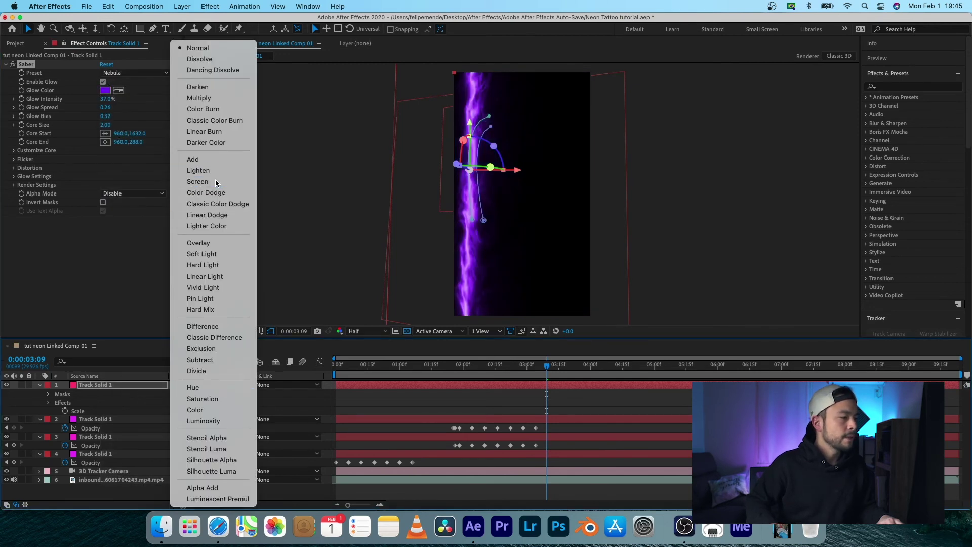
left_click(227, 179)
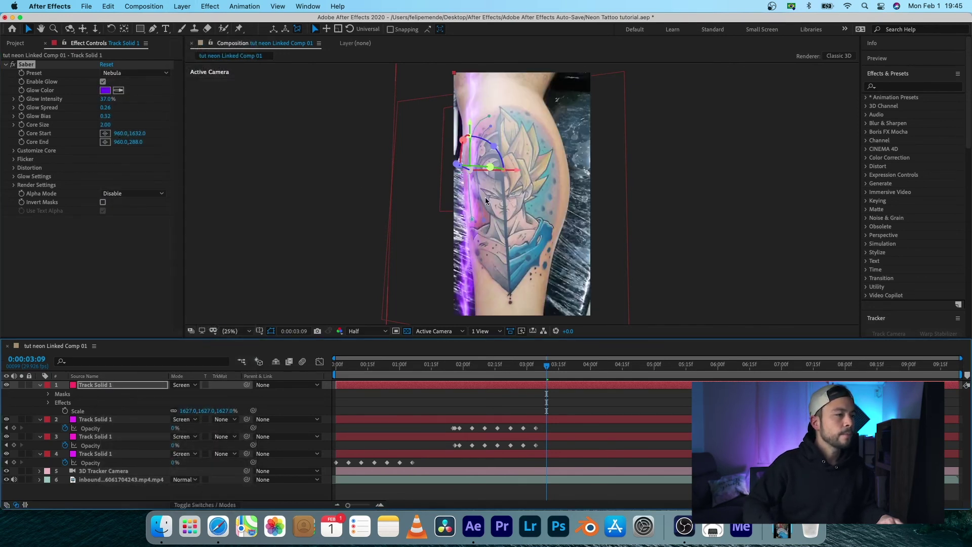
left_click(15, 151)
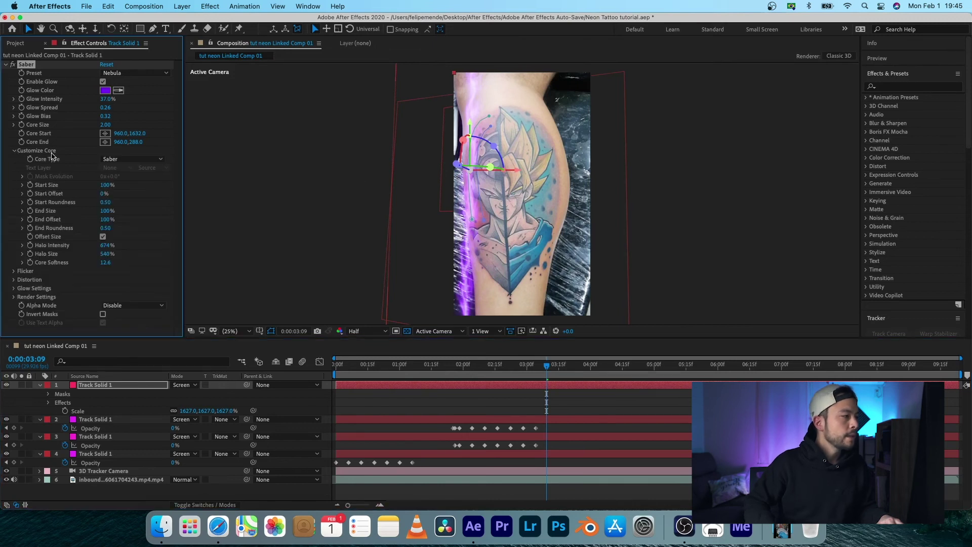
left_click(154, 159)
left_click(129, 181)
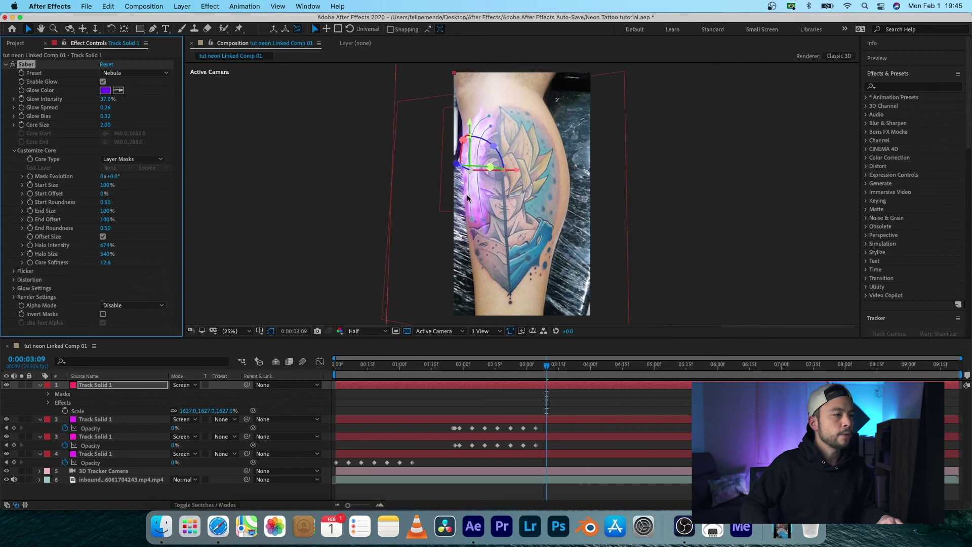
key("space")
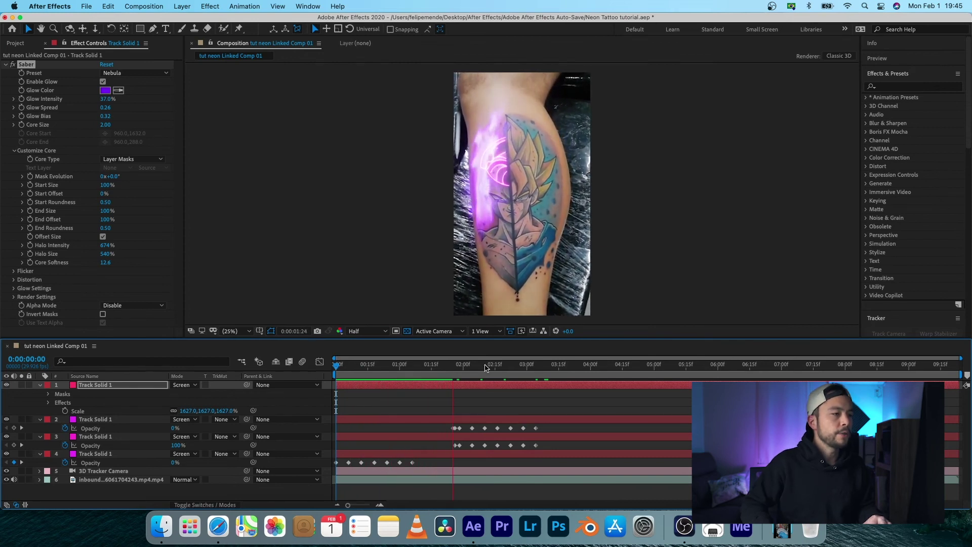
Step: Zoom the timeline, park at 0:00:01:24 and reveal Track Solid 1's Opacity
mouse_move(501, 370)
left_mouse_down()
mouse_move(452, 371)
mouse_move(471, 368)
left_mouse_up()
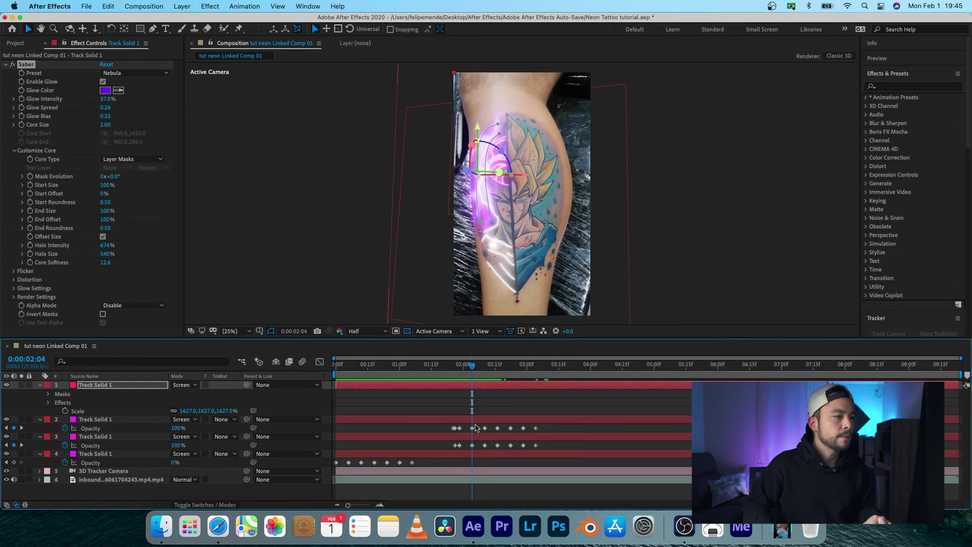
key("equal")
left_click_drag(568, 367, 586, 370)
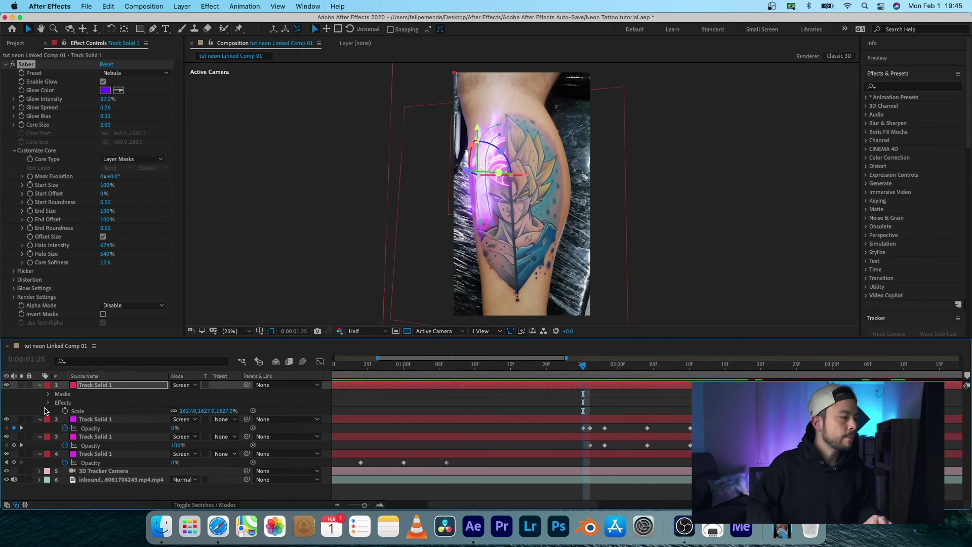
left_click(101, 386)
key("t")
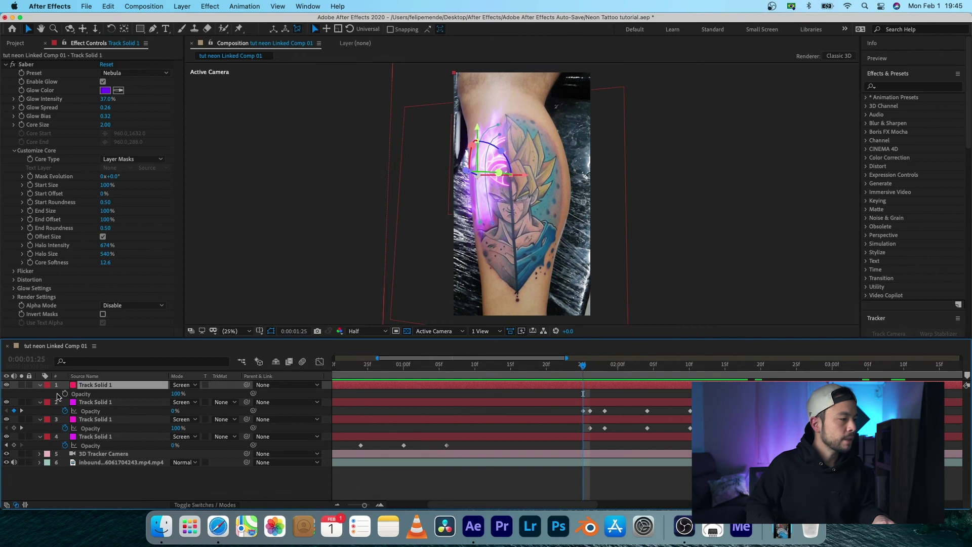
Step: Keyframe the Nebula layer's opacity to 0% there and preview from the start
left_click(65, 393)
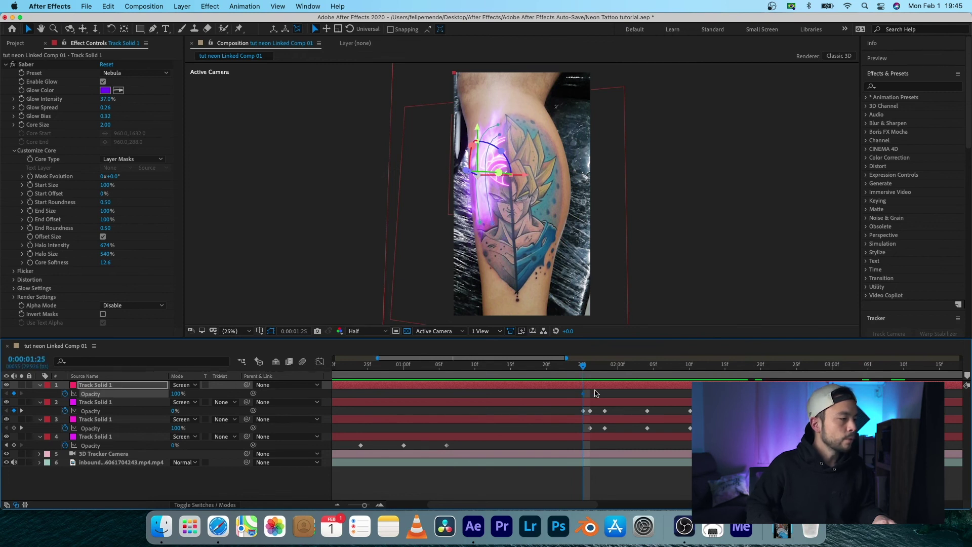
left_click(590, 395)
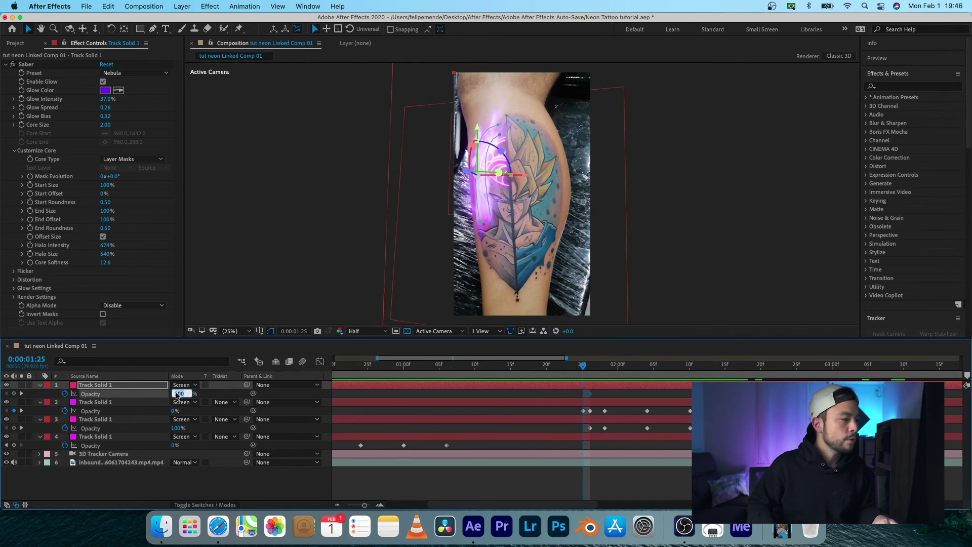
left_click(182, 394)
type("0")
key("Return")
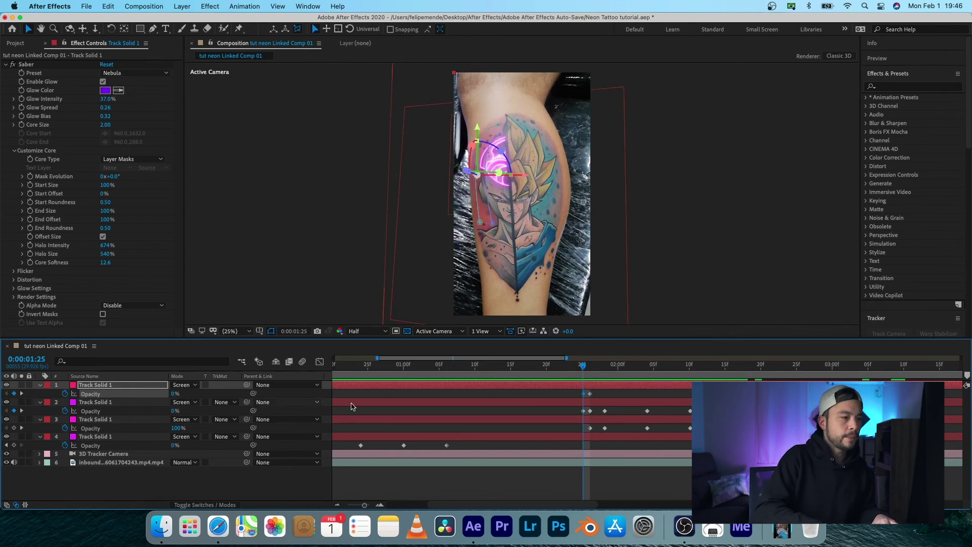
key("space")
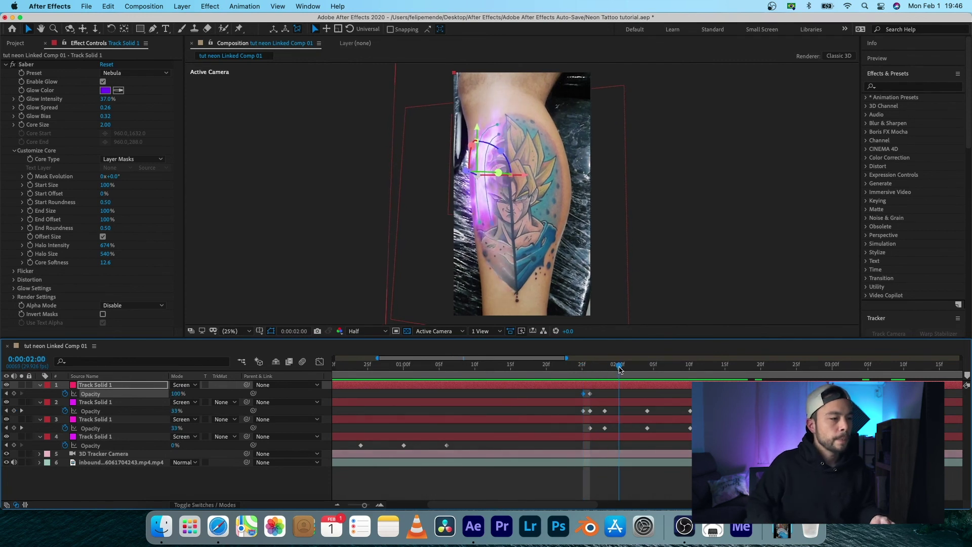
key("Home")
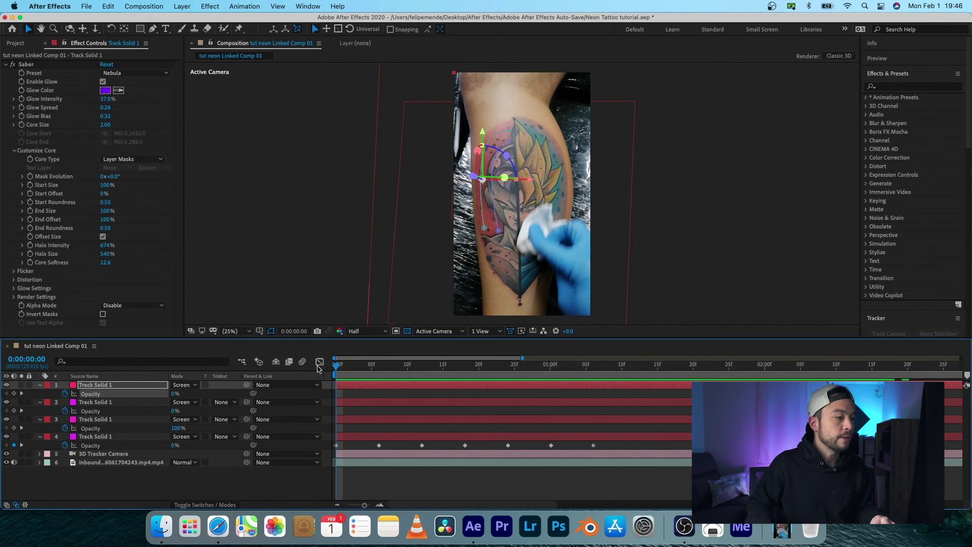
key("space")
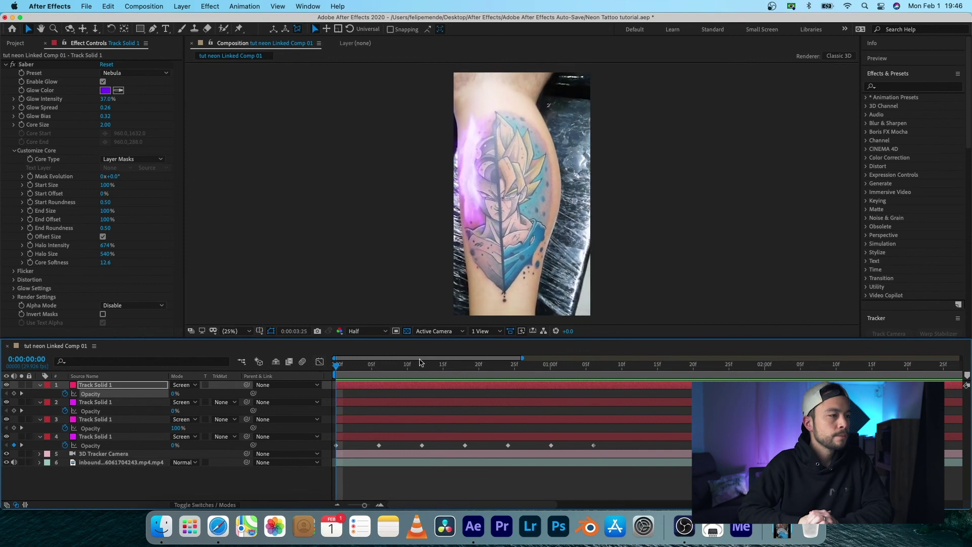
left_click_drag(420, 362, 747, 365)
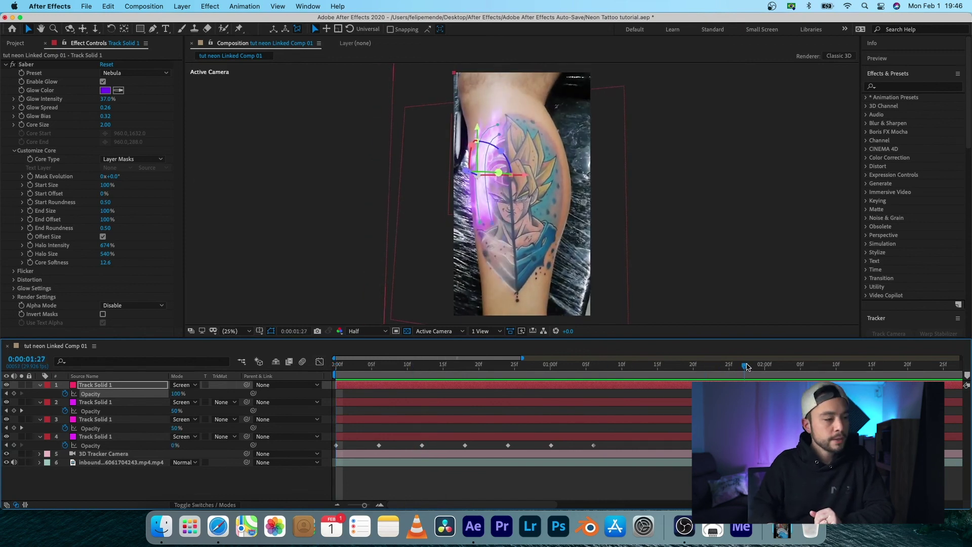
key("space")
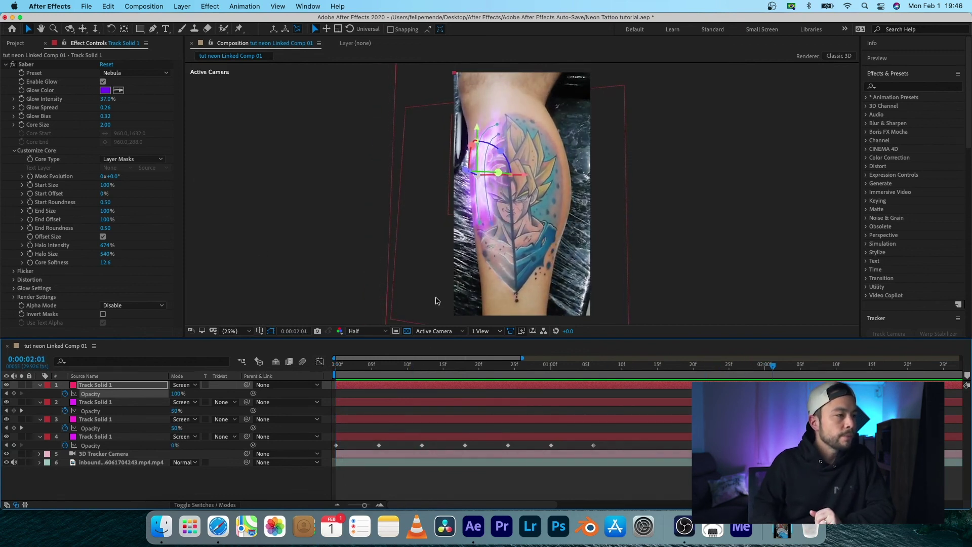